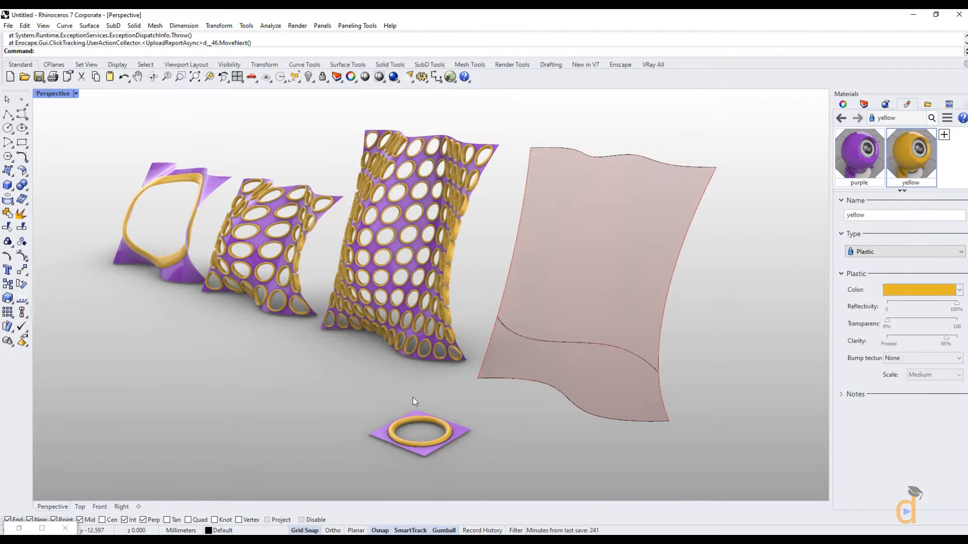
{"action": "mouse_move", "coordinate": [492, 359]}
{"action": "right_mouse_down"}
{"action": "mouse_move", "coordinate": [581, 356]}
{"action": "mouse_move", "coordinate": [618, 424]}
{"action": "mouse_move", "coordinate": [600, 410]}
{"action": "mouse_move", "coordinate": [548, 412]}
{"action": "mouse_move", "coordinate": [555, 395]}
{"action": "mouse_move", "coordinate": [483, 425]}
{"action": "mouse_move", "coordinate": [486, 460]}
{"action": "mouse_move", "coordinate": [513, 411]}
{"action": "mouse_move", "coordinate": [510, 464]}
{"action": "mouse_move", "coordinate": [480, 429]}
{"action": "mouse_move", "coordinate": [444, 335]}
{"action": "mouse_move", "coordinate": [433, 334]}
{"action": "mouse_move", "coordinate": [454, 392]}
{"action": "right_mouse_up"}
{"action": "scroll", "coordinate": [664, 425], "scroll_direction": "down", "scroll_amount": 5}
{"action": "scroll", "coordinate": [592, 437], "scroll_direction": "up", "scroll_amount": 2}
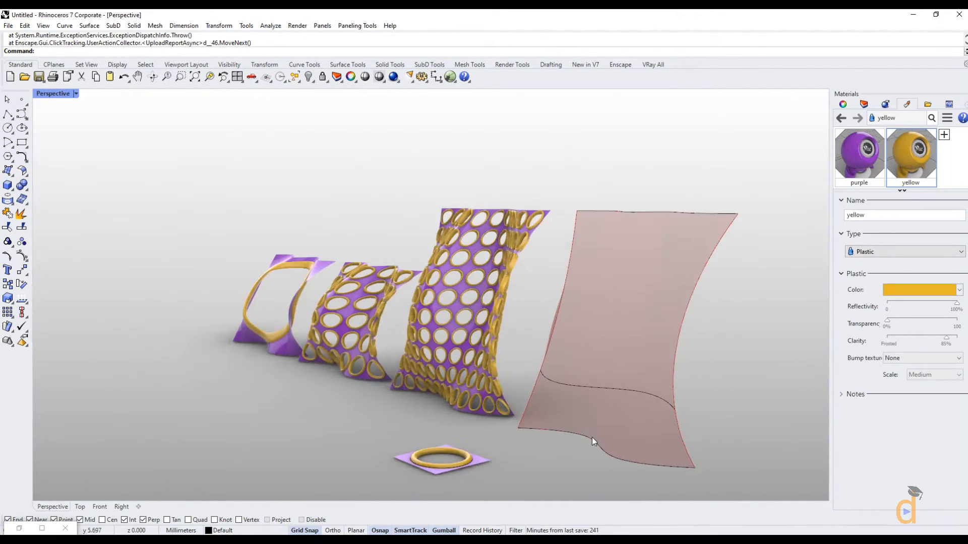
{"action": "right_click_drag", "start_coordinate": [377, 331], "coordinate": [473, 401]}
{"action": "scroll", "coordinate": [571, 443], "scroll_direction": "up", "scroll_amount": 3}
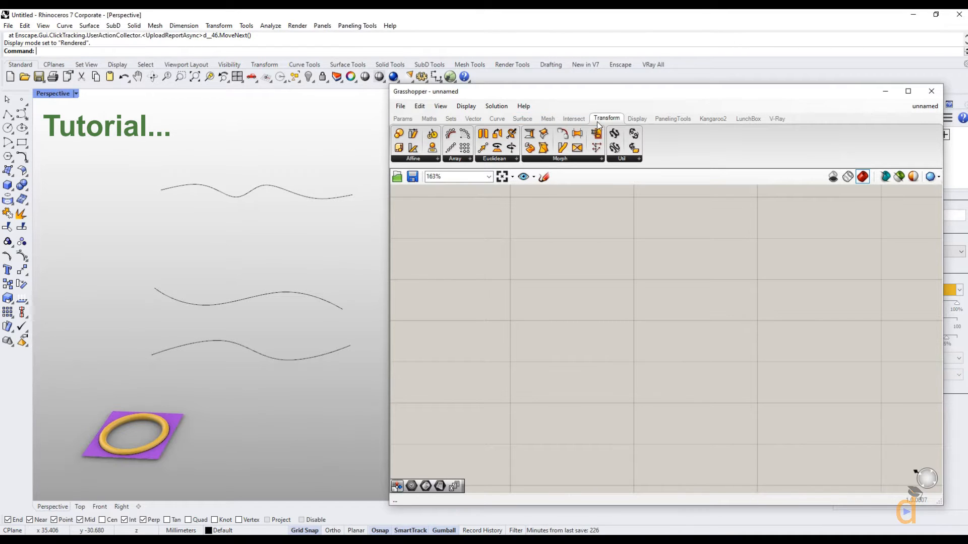
Step: Add a Sporph component to the Grasshopper canvas and move it aside to leave room for its inputs
{"action": "left_click", "coordinate": [396, 120]}
{"action": "left_click", "coordinate": [605, 118]}
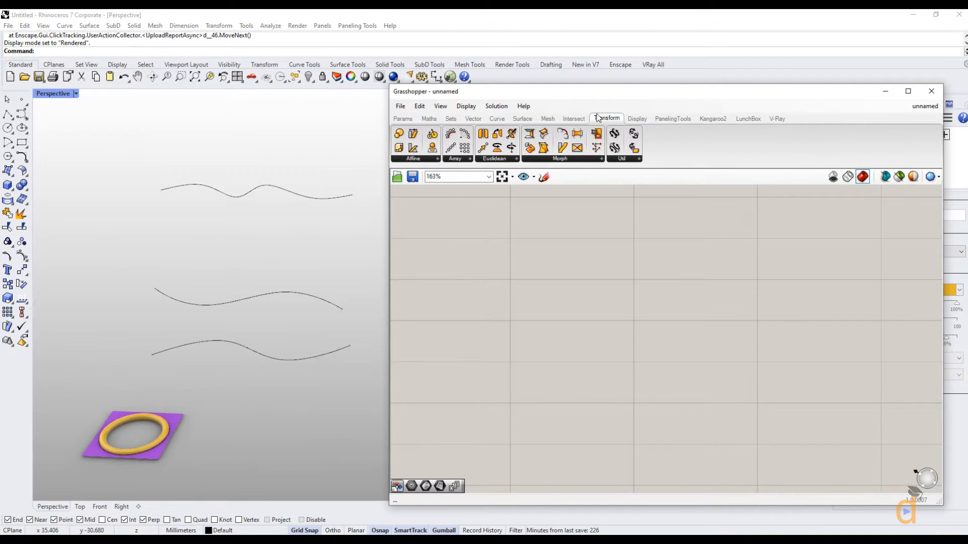
{"action": "left_click", "coordinate": [560, 159]}
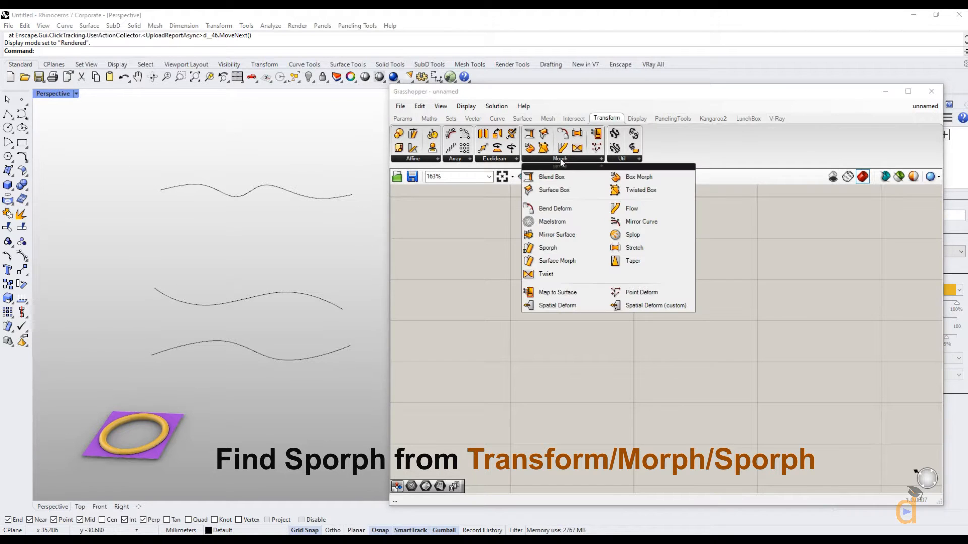
{"action": "left_click", "coordinate": [547, 248]}
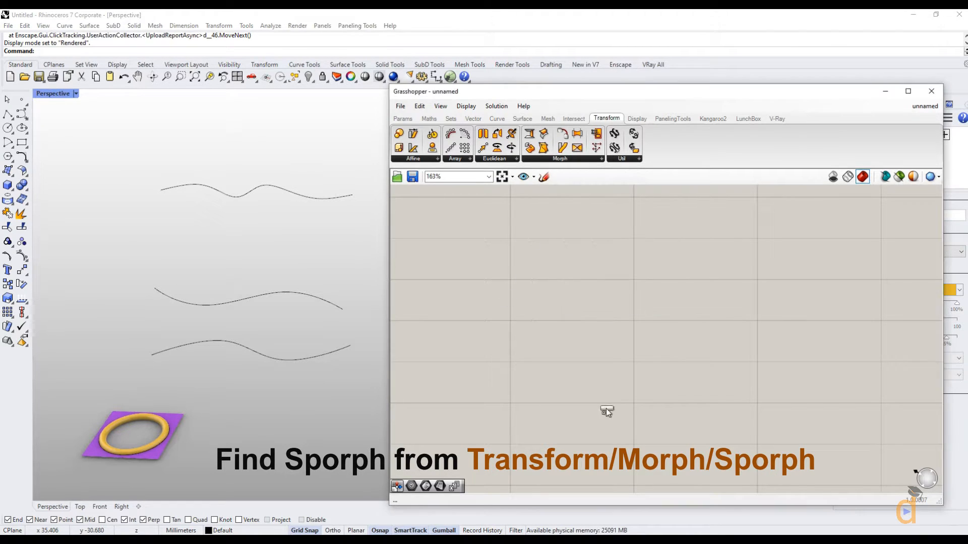
{"action": "left_click", "coordinate": [695, 327]}
{"action": "scroll", "coordinate": [568, 323], "scroll_direction": "down", "scroll_amount": 2}
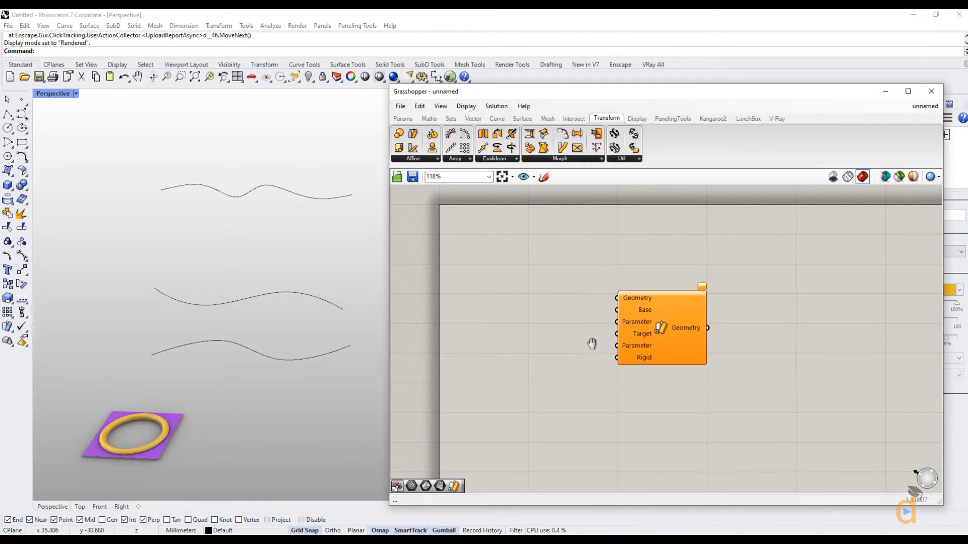
{"action": "left_click_drag", "start_coordinate": [674, 354], "coordinate": [806, 350]}
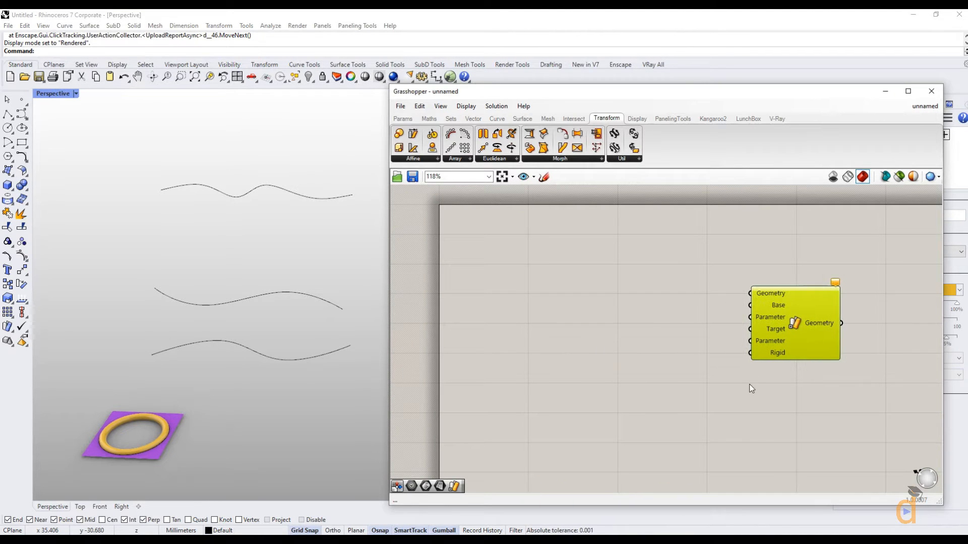
{"action": "left_click", "coordinate": [712, 351]}
{"action": "scroll", "coordinate": [712, 352], "scroll_direction": "up", "scroll_amount": 2}
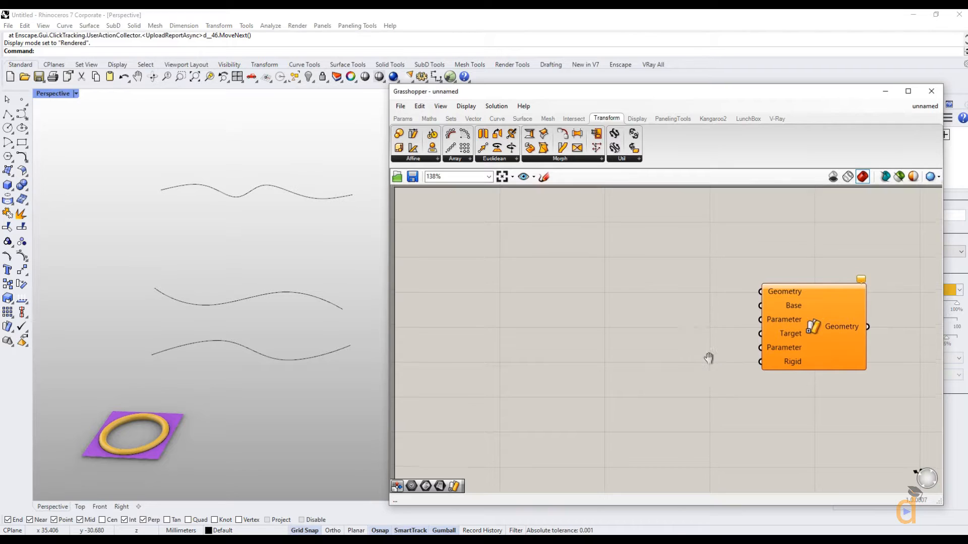
Step: Extract the Sporph's Geometry input as a separate parameter and place it above and to the left of the component
{"action": "right_click", "coordinate": [791, 295]}
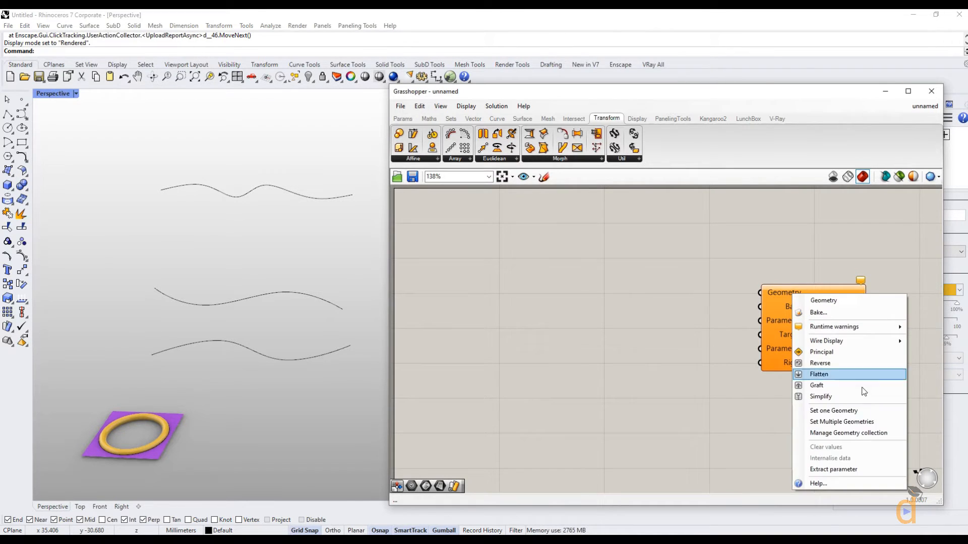
{"action": "left_click", "coordinate": [856, 465]}
{"action": "left_click_drag", "start_coordinate": [699, 293], "coordinate": [619, 225]}
{"action": "left_click", "coordinate": [655, 289]}
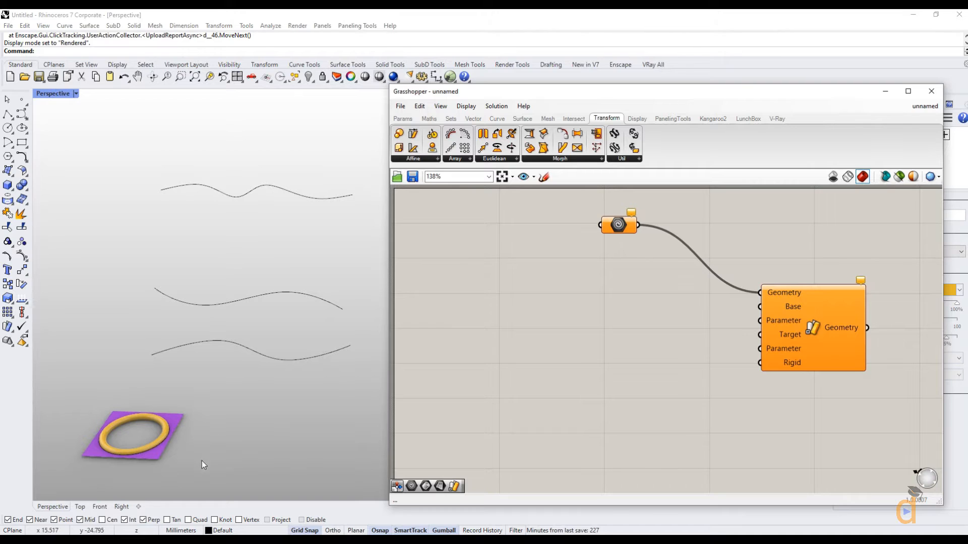
Step: Set the Perspective viewport's display mode to Shaded and check that the square surface and the ring are separate objects
{"action": "left_click", "coordinate": [171, 420]}
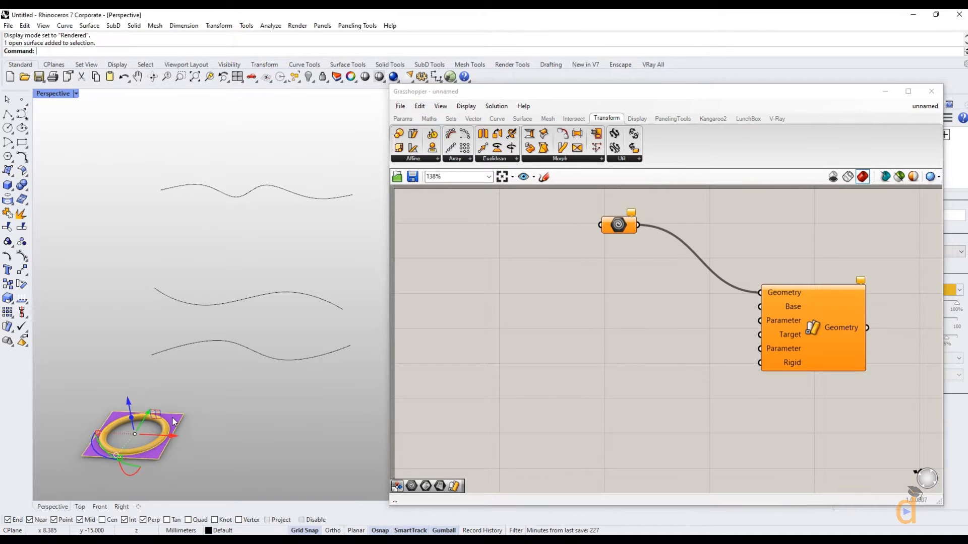
{"action": "left_click", "coordinate": [217, 406]}
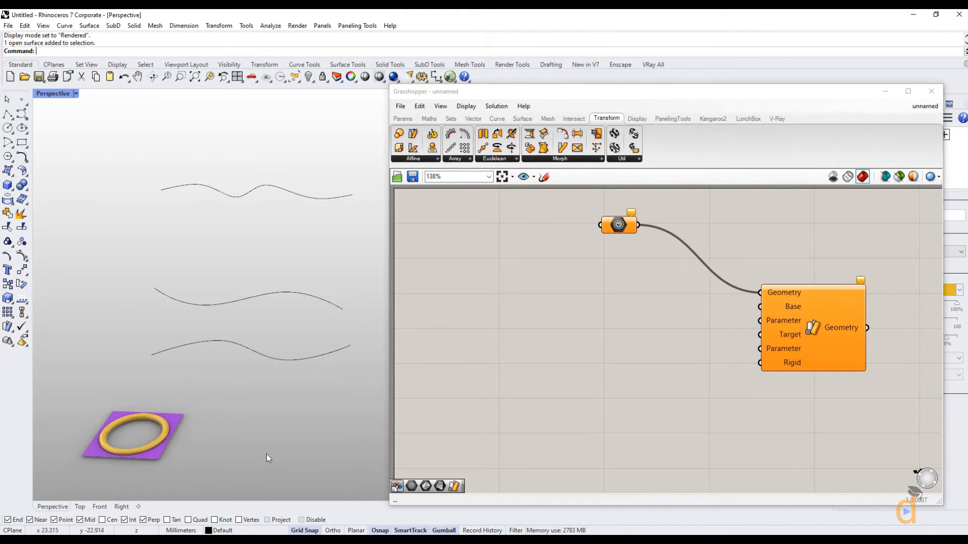
{"action": "left_click", "coordinate": [76, 94]}
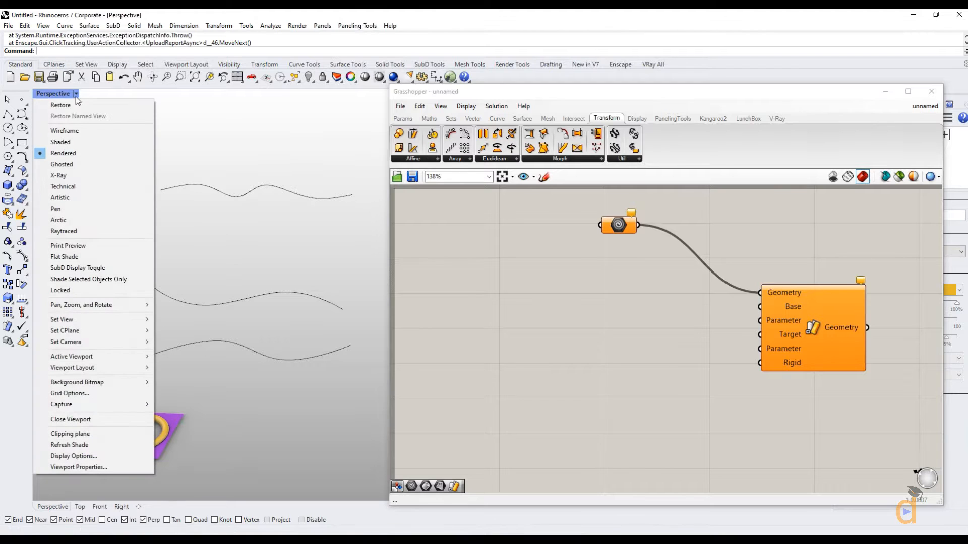
{"action": "left_click", "coordinate": [69, 143]}
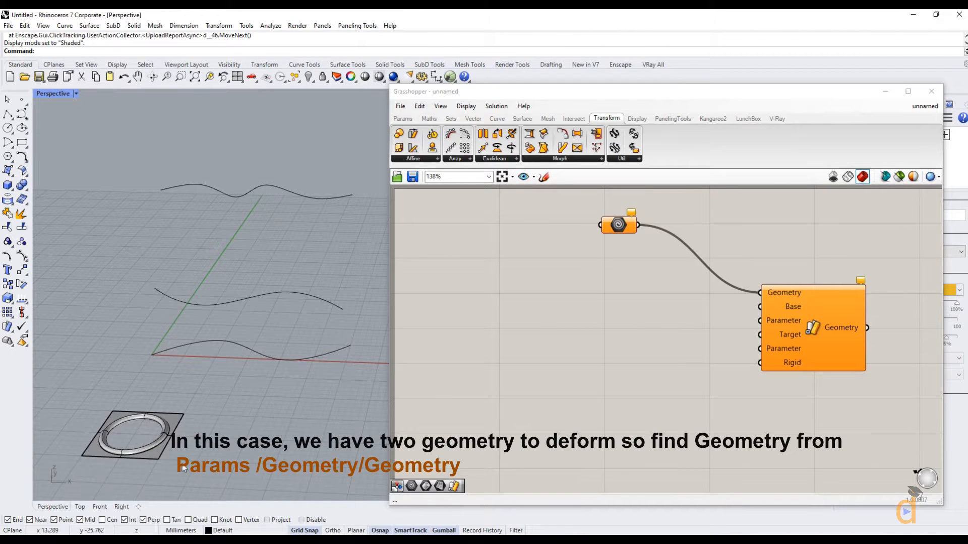
{"action": "left_click", "coordinate": [177, 424]}
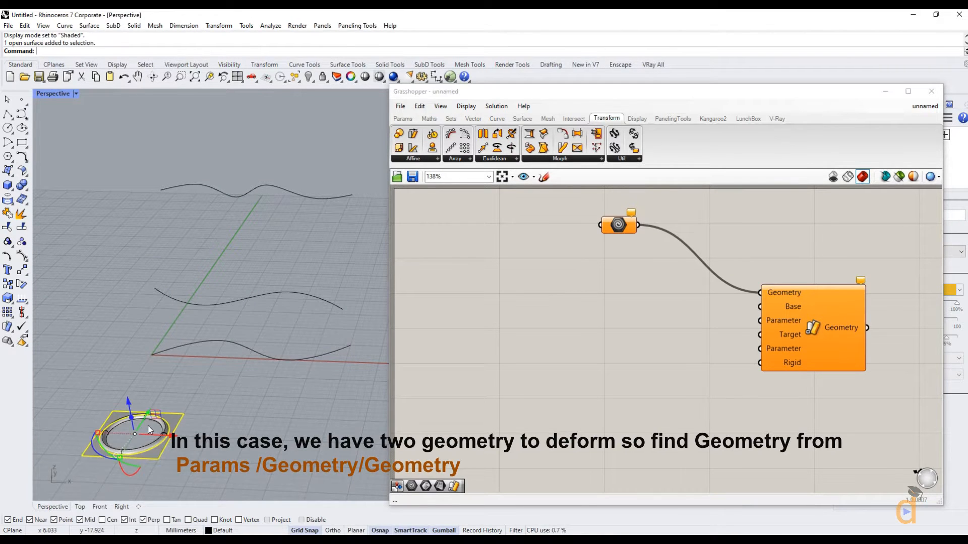
{"action": "left_click", "coordinate": [162, 427]}
{"action": "left_click", "coordinate": [226, 432]}
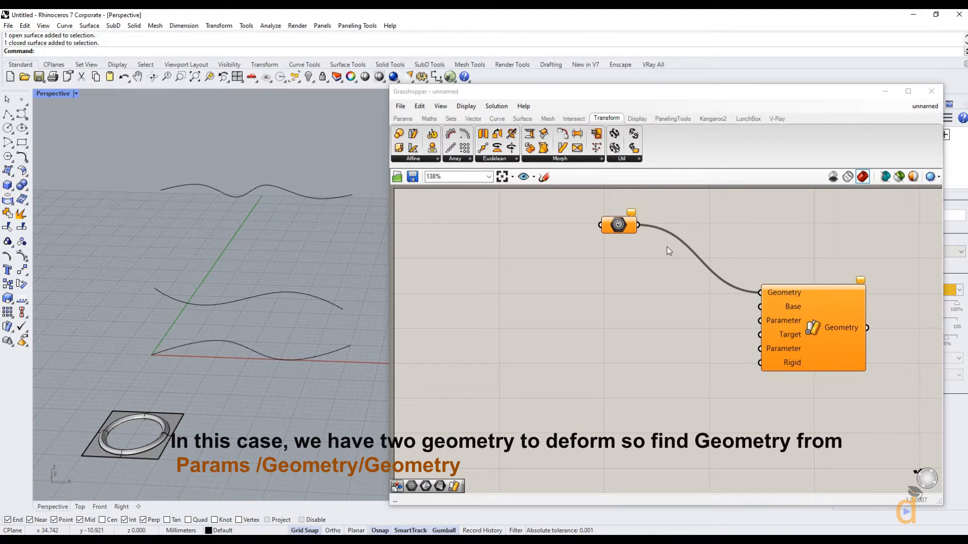
Step: Add a second Geometry parameter and align it directly below the extracted one
{"action": "right_click", "coordinate": [781, 295]}
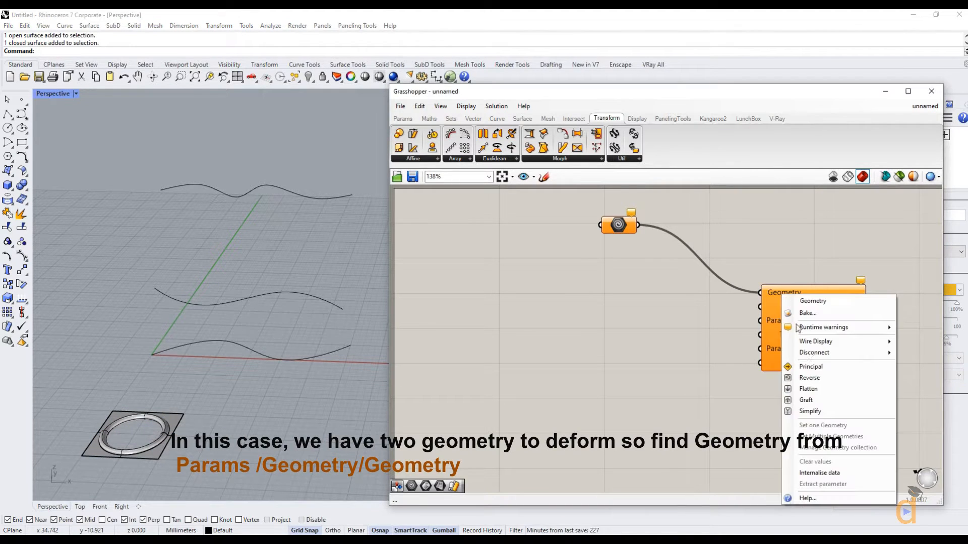
{"action": "left_click", "coordinate": [700, 379]}
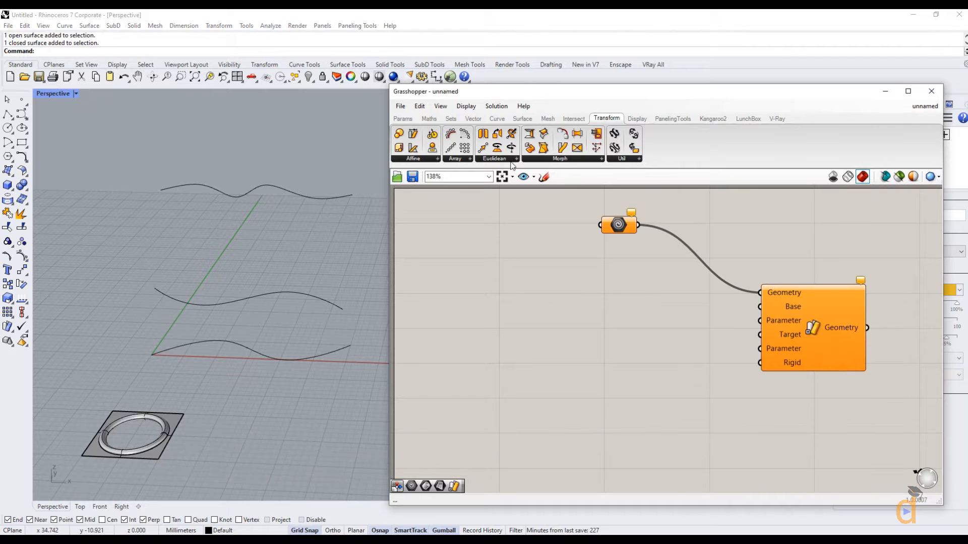
{"action": "left_click", "coordinate": [406, 120]}
{"action": "left_click", "coordinate": [437, 159]}
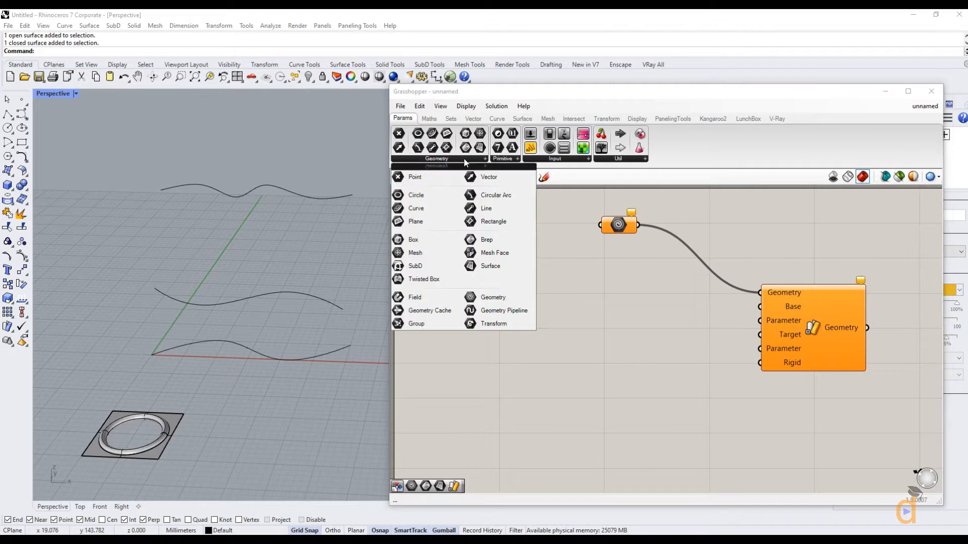
{"action": "left_click_drag", "start_coordinate": [484, 308], "coordinate": [498, 299]}
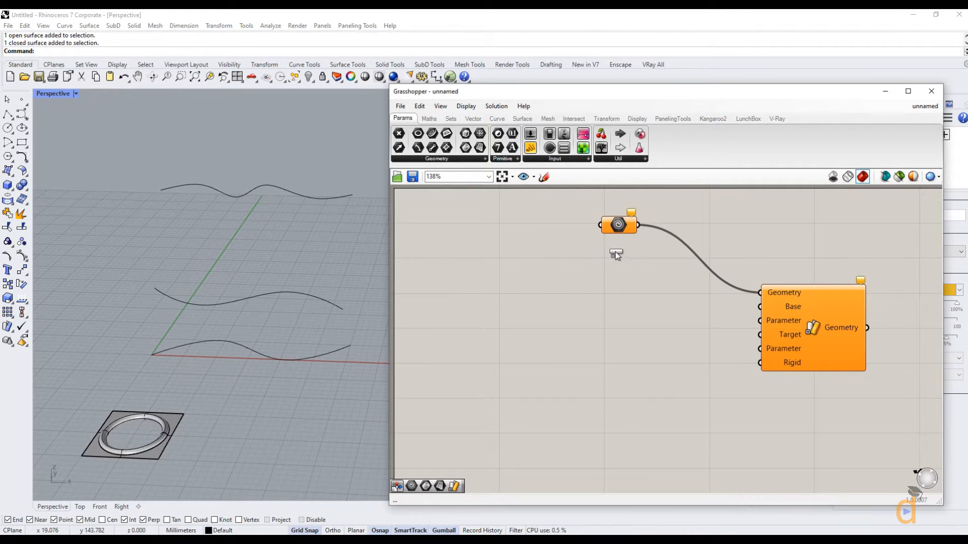
{"action": "left_click_drag", "start_coordinate": [615, 252], "coordinate": [618, 252]}
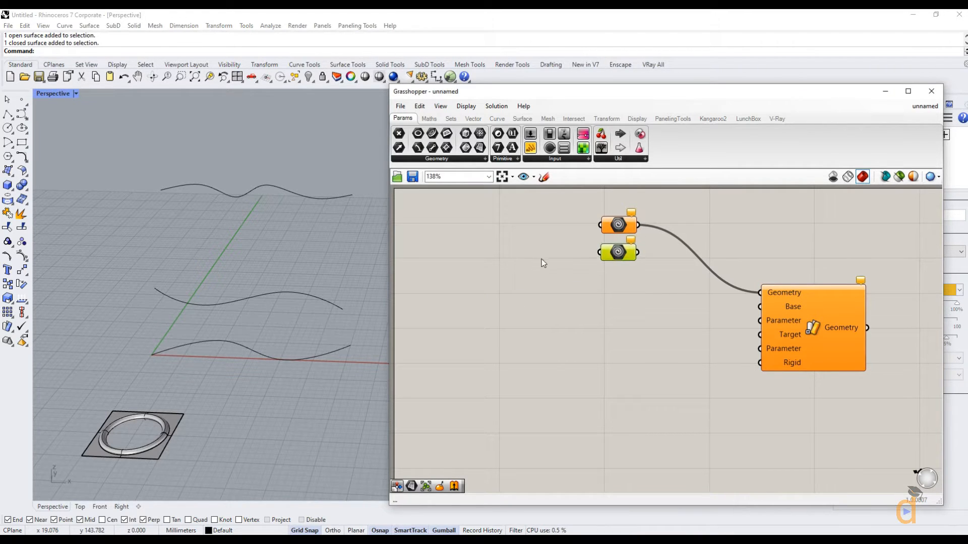
{"action": "left_click", "coordinate": [545, 261]}
Step: Reference the square surface around the ring as the single geometry of the upper Geometry parameter
{"action": "right_click", "coordinate": [616, 230]}
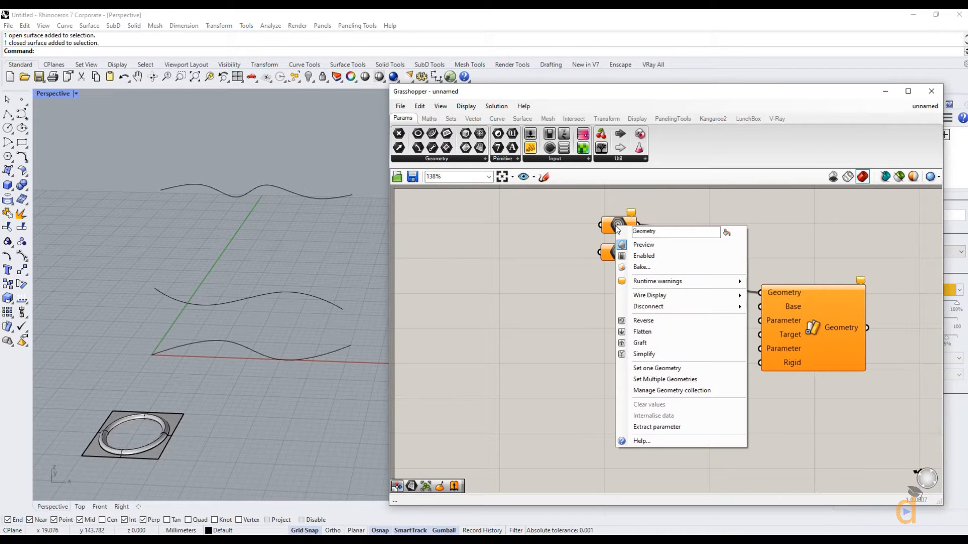
{"action": "left_click", "coordinate": [752, 219]}
{"action": "right_click", "coordinate": [619, 224]}
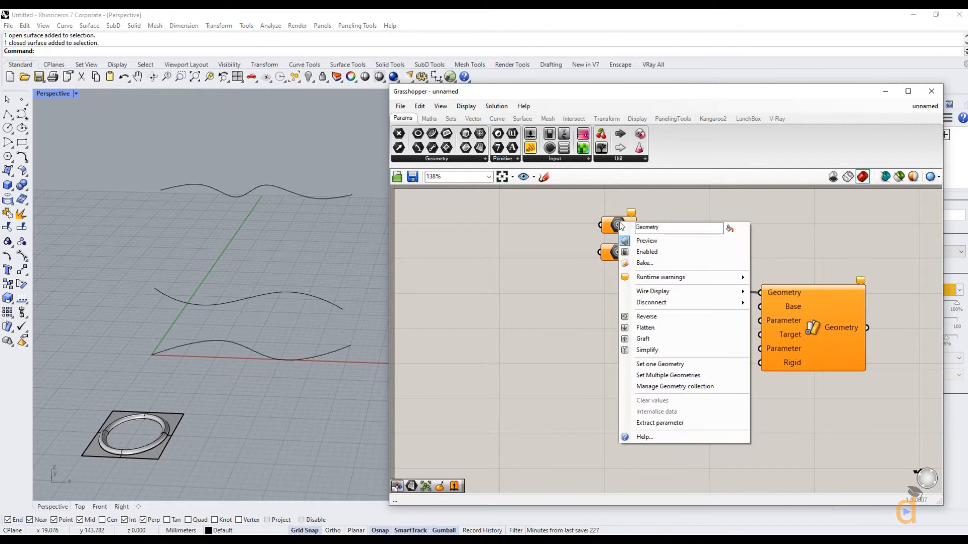
{"action": "left_click", "coordinate": [660, 364]}
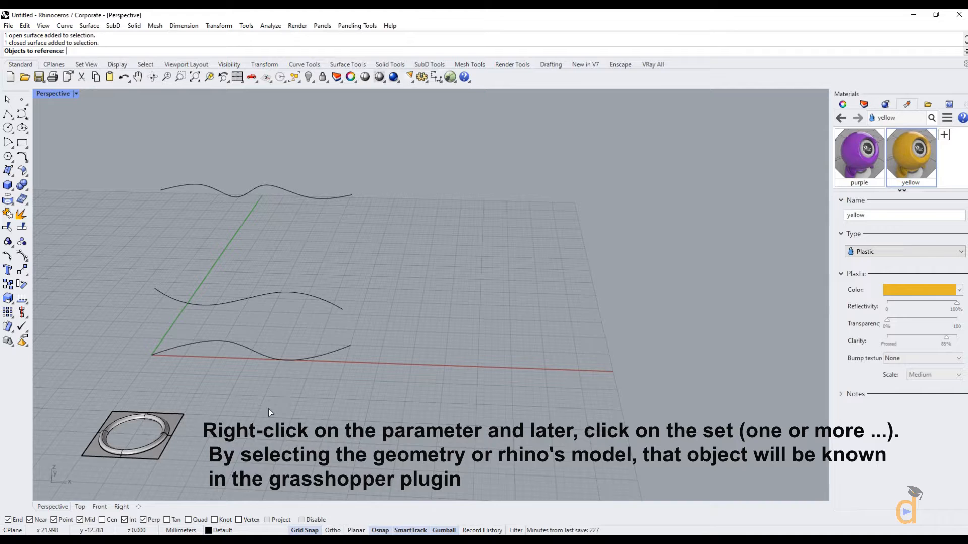
{"action": "left_click", "coordinate": [179, 415]}
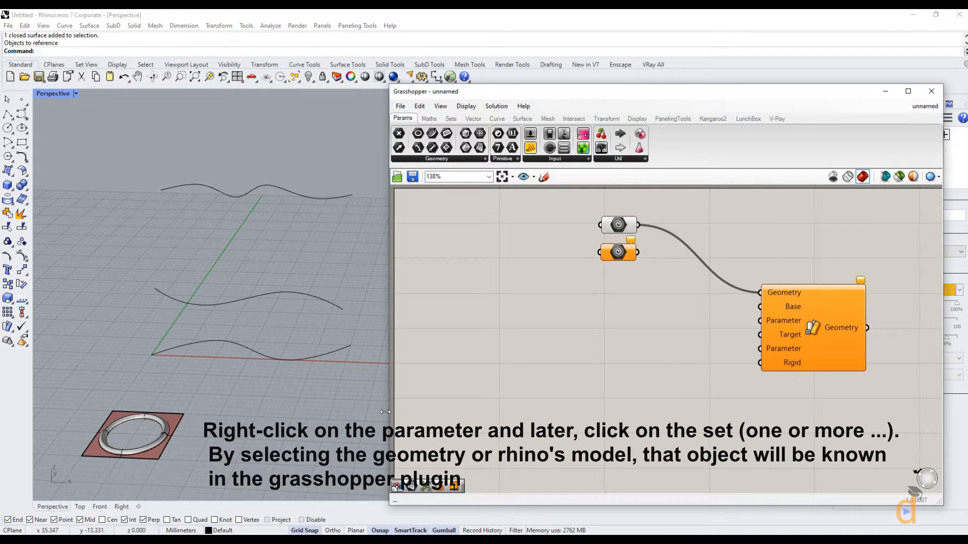
Step: Reference the ring in the lower Geometry parameter
{"action": "right_click", "coordinate": [625, 252]}
{"action": "left_click", "coordinate": [669, 382]}
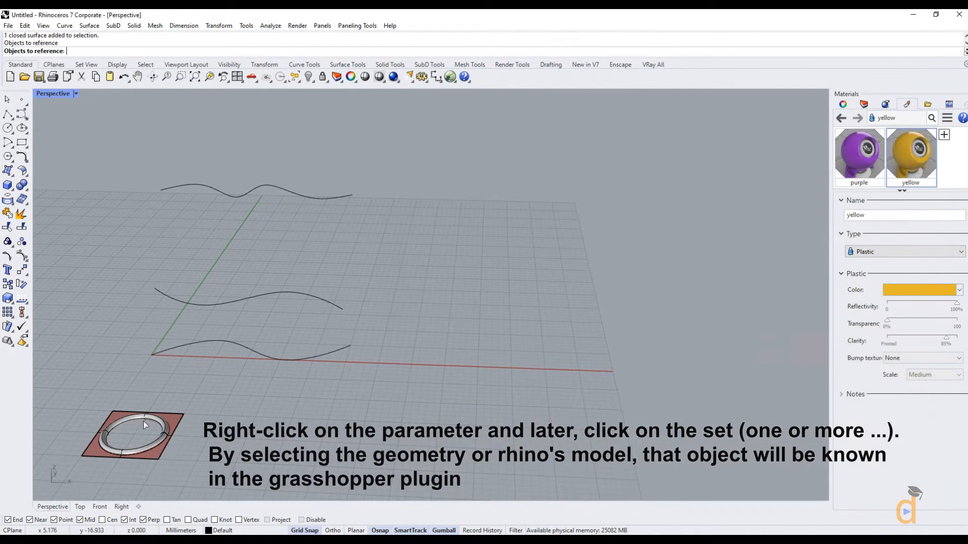
{"action": "scroll", "coordinate": [136, 419], "scroll_direction": "up", "scroll_amount": 5}
{"action": "left_click", "coordinate": [135, 416]}
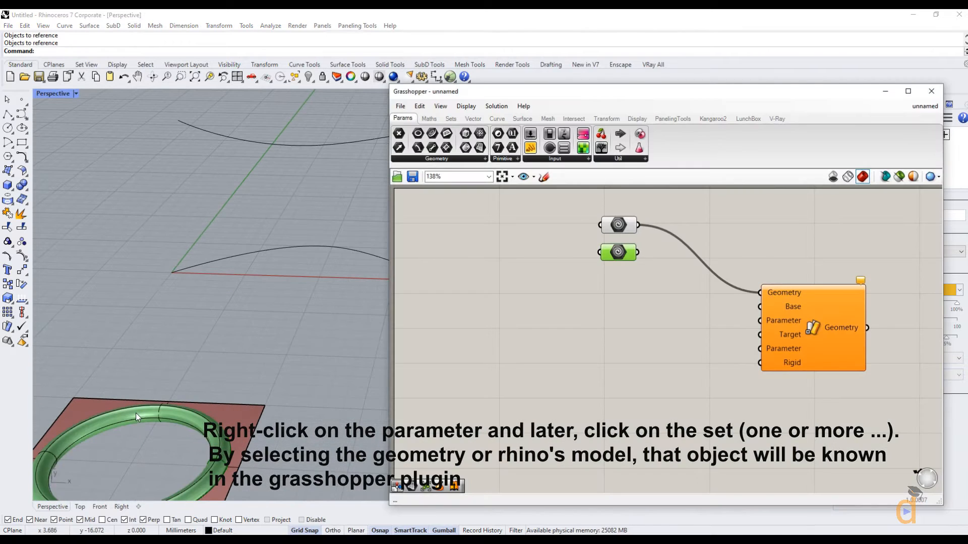
{"action": "scroll", "coordinate": [135, 413], "scroll_direction": "down", "scroll_amount": 5}
{"action": "scroll", "coordinate": [318, 386], "scroll_direction": "up", "scroll_amount": 5}
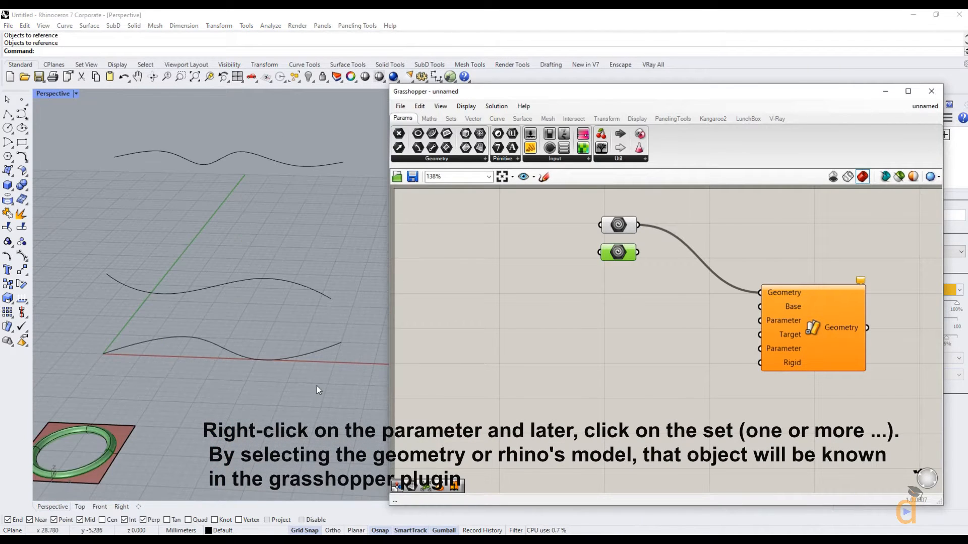
{"action": "left_click", "coordinate": [486, 365]}
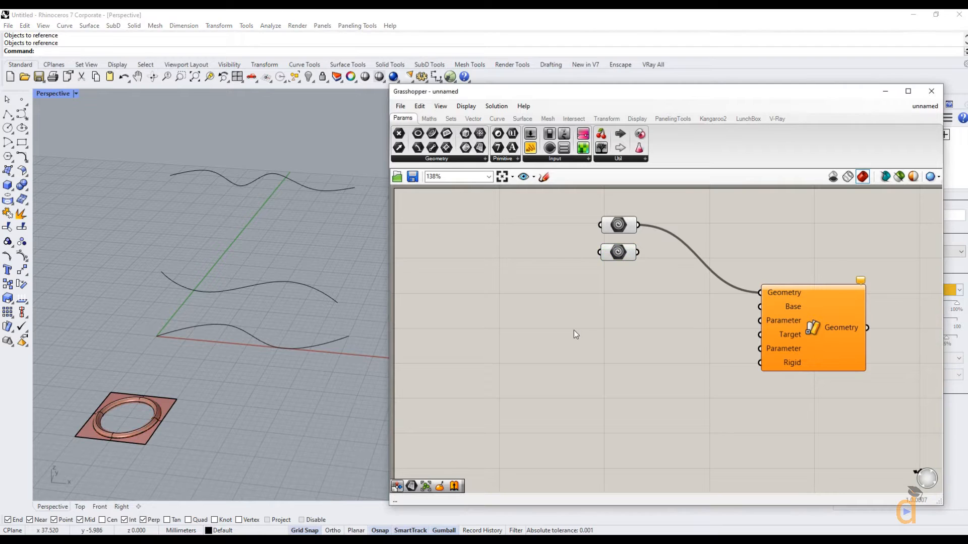
Step: Extract the Sporph's Base input as a surface parameter and place it below the two Geometry parameters
{"action": "right_click", "coordinate": [790, 309]}
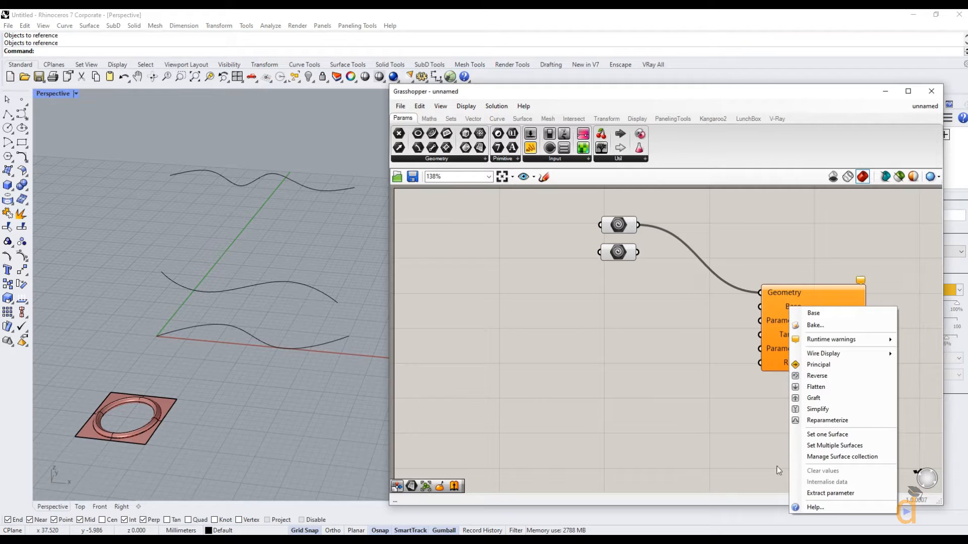
{"action": "left_click", "coordinate": [821, 493]}
{"action": "left_click_drag", "start_coordinate": [704, 311], "coordinate": [618, 286]}
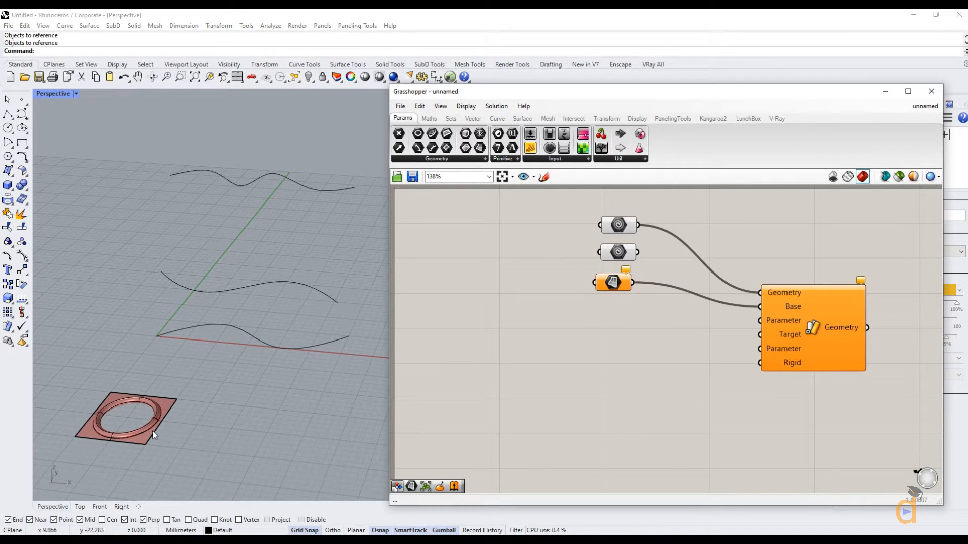
Step: Draw a rectangular plane surface over the square module, from its far corner to the diagonally opposite near corner
{"action": "left_click", "coordinate": [212, 422]}
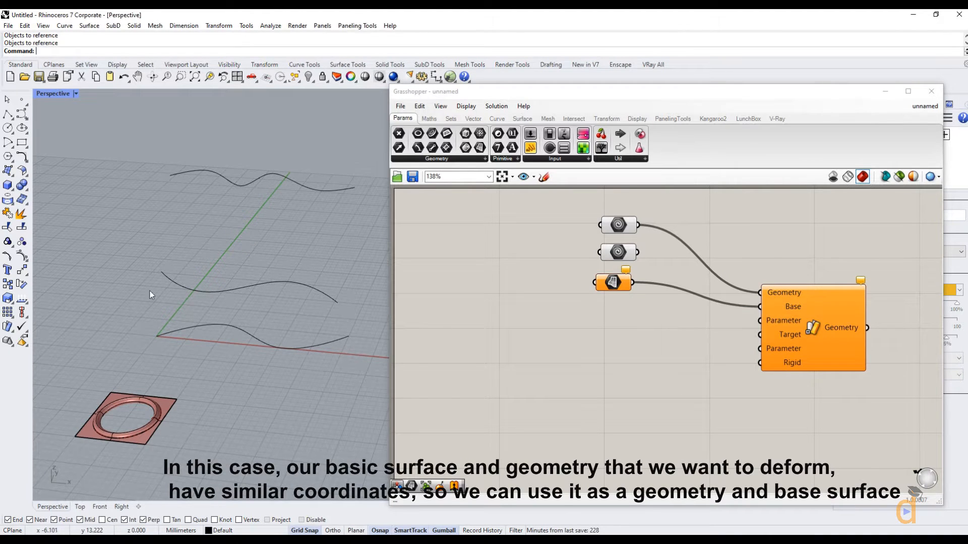
{"action": "left_click", "coordinate": [19, 173]}
{"action": "left_click", "coordinate": [12, 176]}
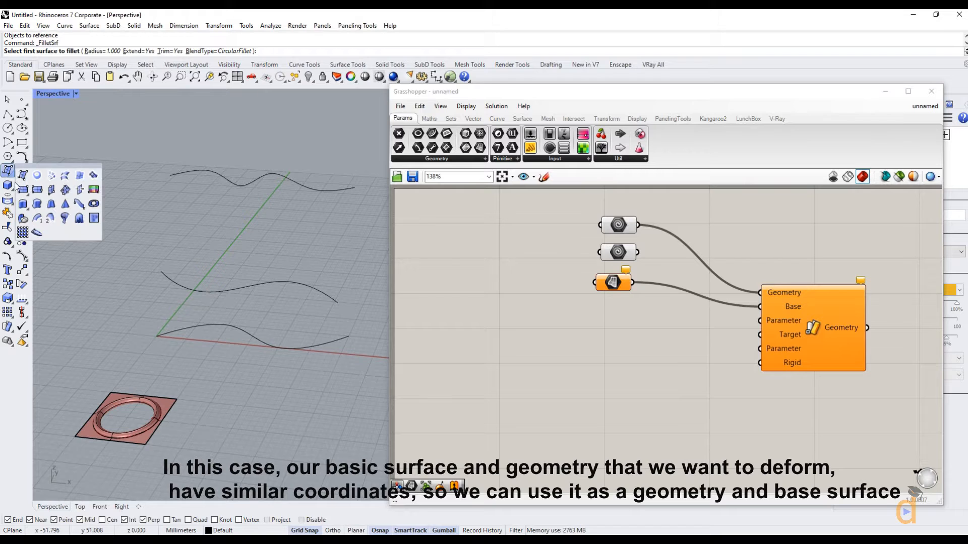
{"action": "left_click", "coordinate": [23, 191]}
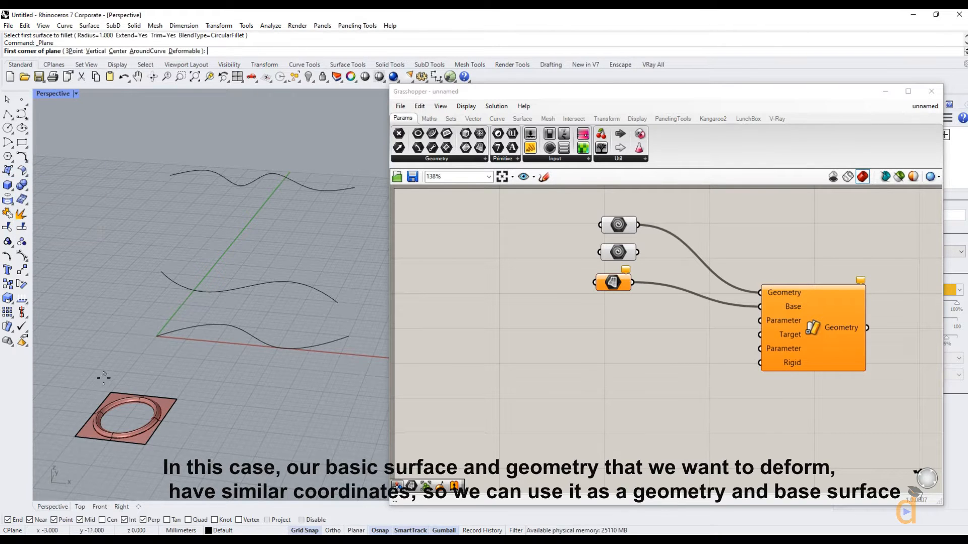
{"action": "left_click", "coordinate": [111, 392]}
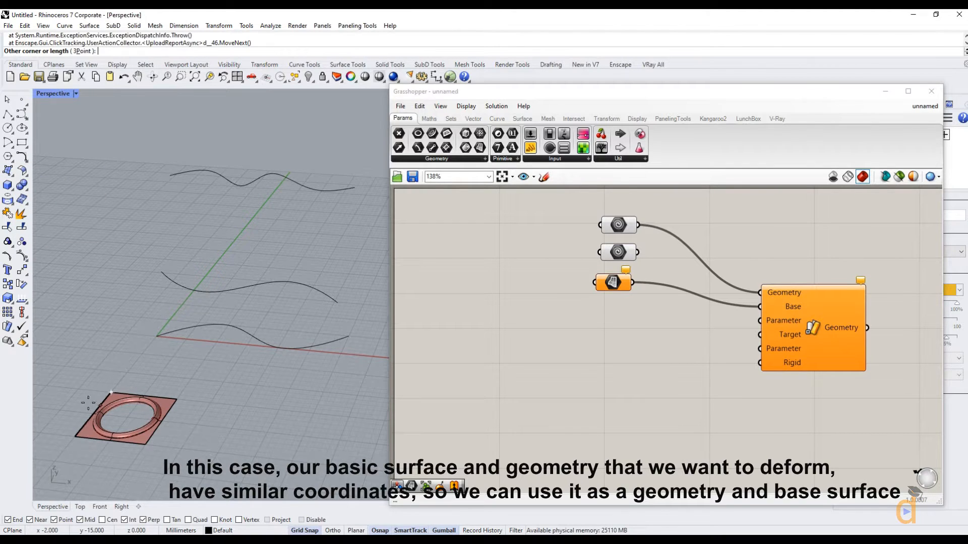
{"action": "left_click", "coordinate": [146, 444]}
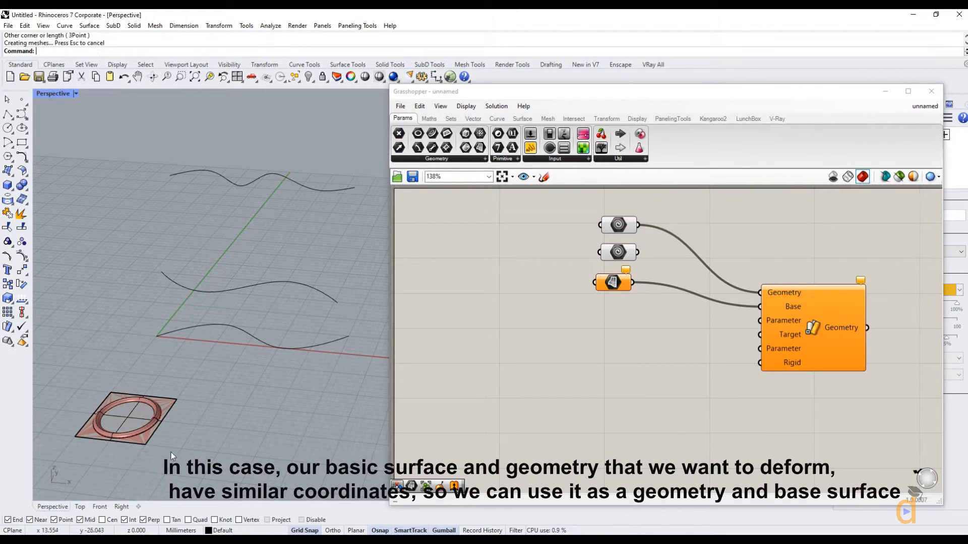
Step: Reference the newly drawn plane as the single surface of the Base parameter
{"action": "left_click", "coordinate": [123, 419]}
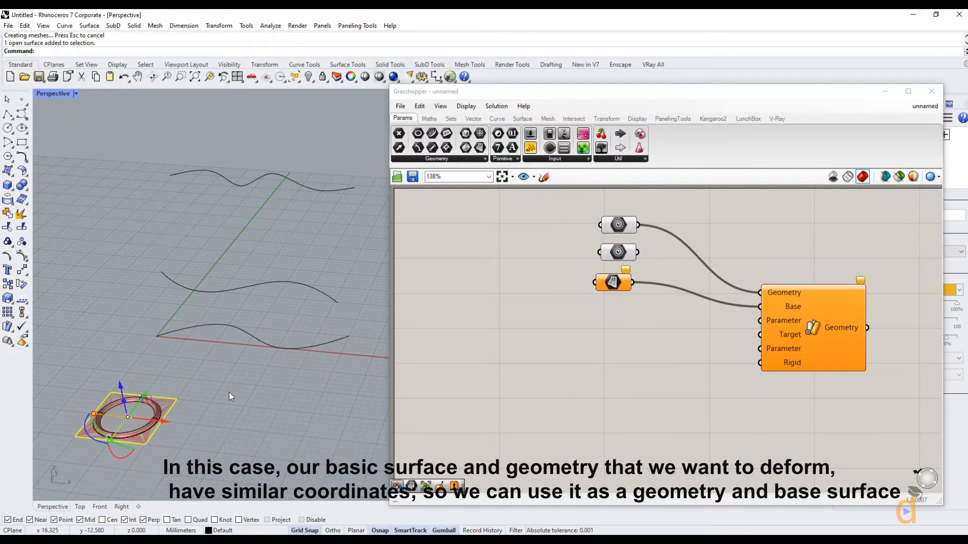
{"action": "left_click", "coordinate": [605, 310]}
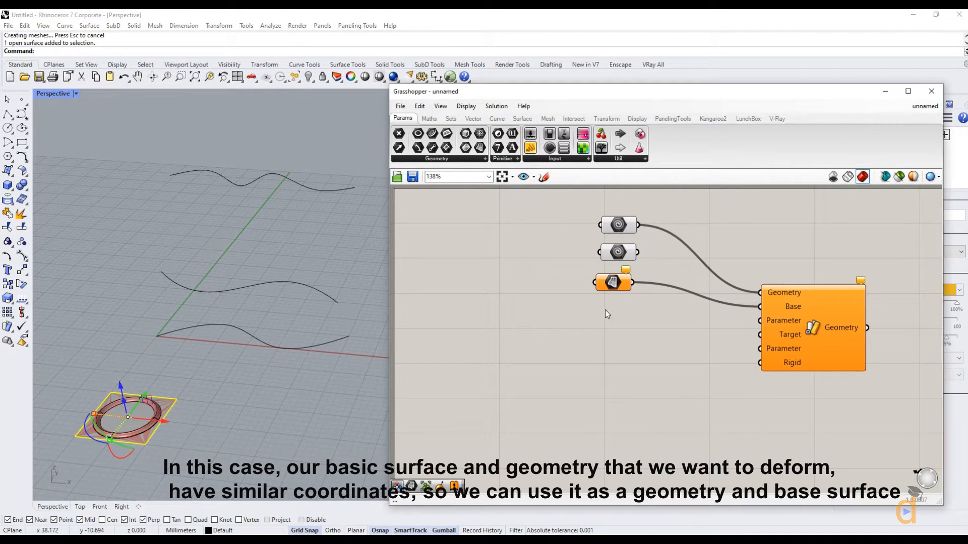
{"action": "right_click", "coordinate": [613, 286]}
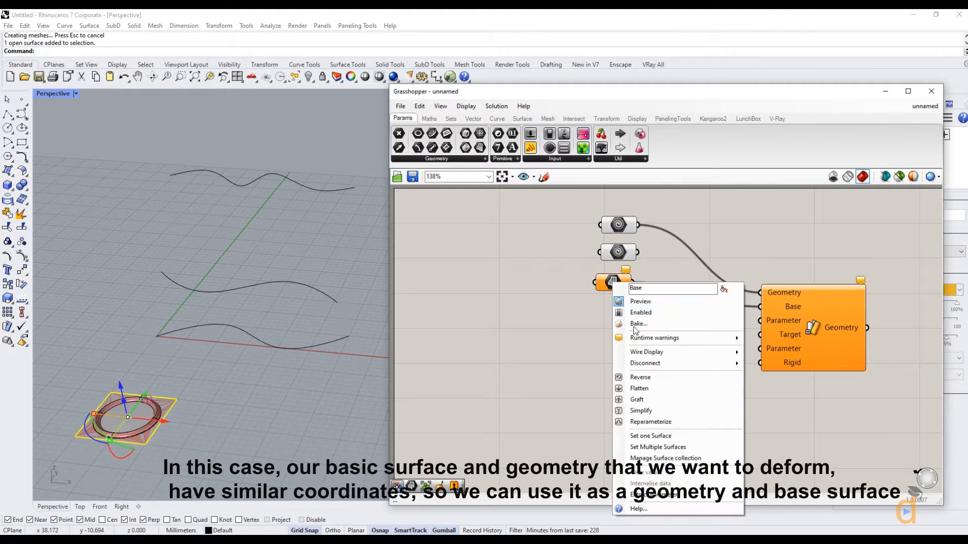
{"action": "left_click", "coordinate": [651, 437]}
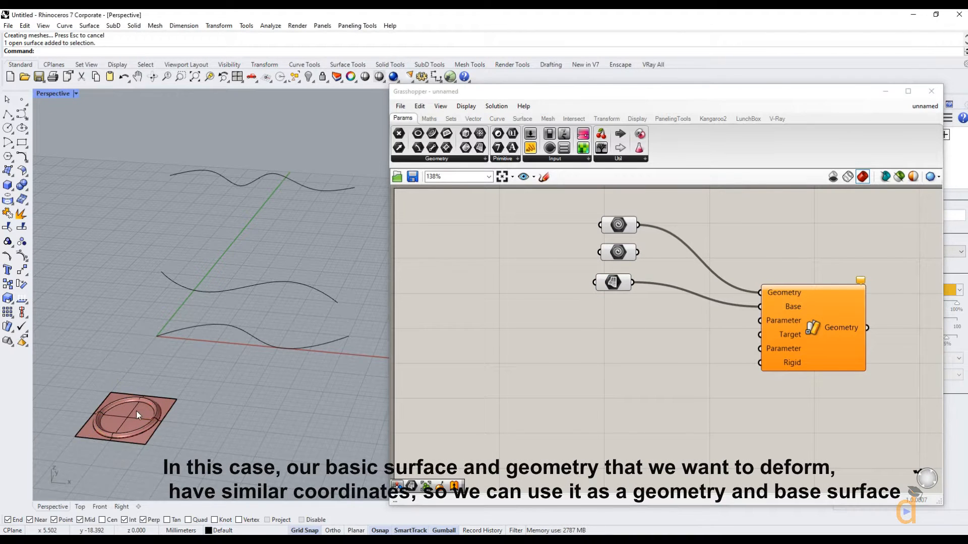
Step: Clear the Base parameter's values and delete the plane drawn over the module
{"action": "right_click", "coordinate": [617, 288]}
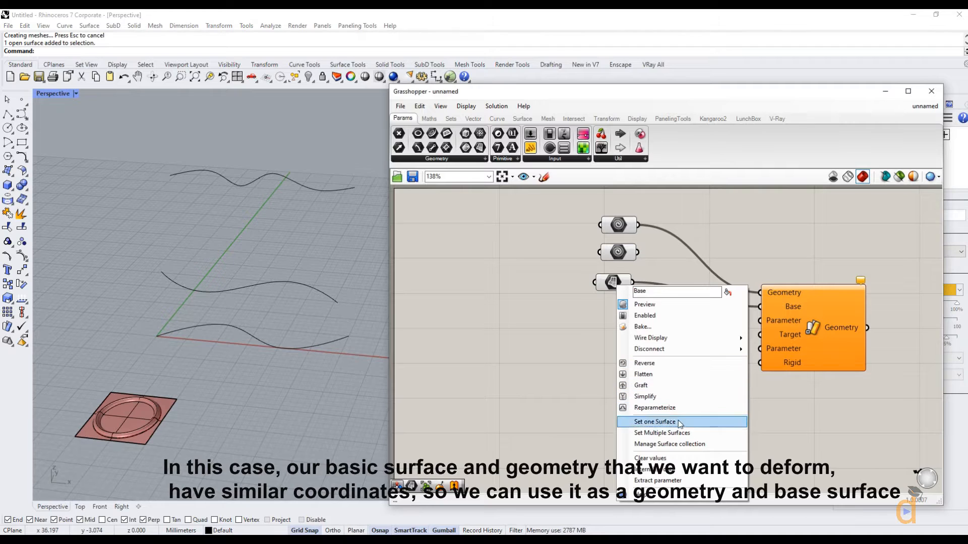
{"action": "left_click", "coordinate": [654, 459]}
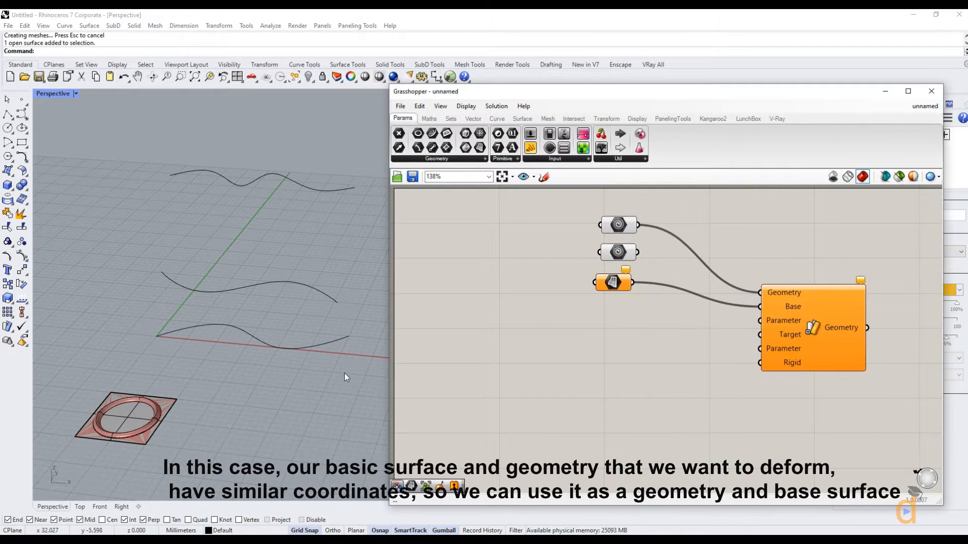
{"action": "left_click", "coordinate": [144, 427]}
{"action": "key", "text": "Delete"}
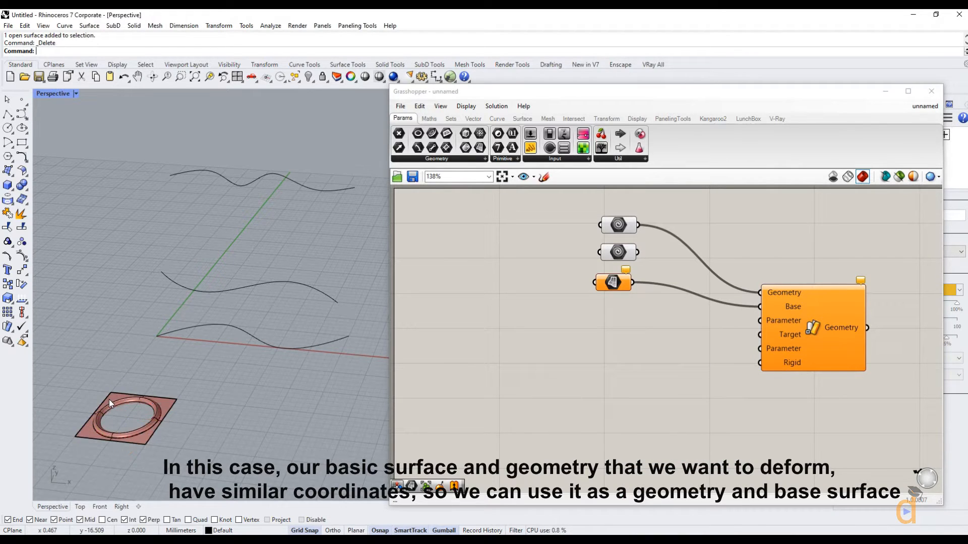
Step: Reference the square surface around the ring in the Base parameter and align the parameter below the two Geometry parameters
{"action": "right_click", "coordinate": [611, 282]}
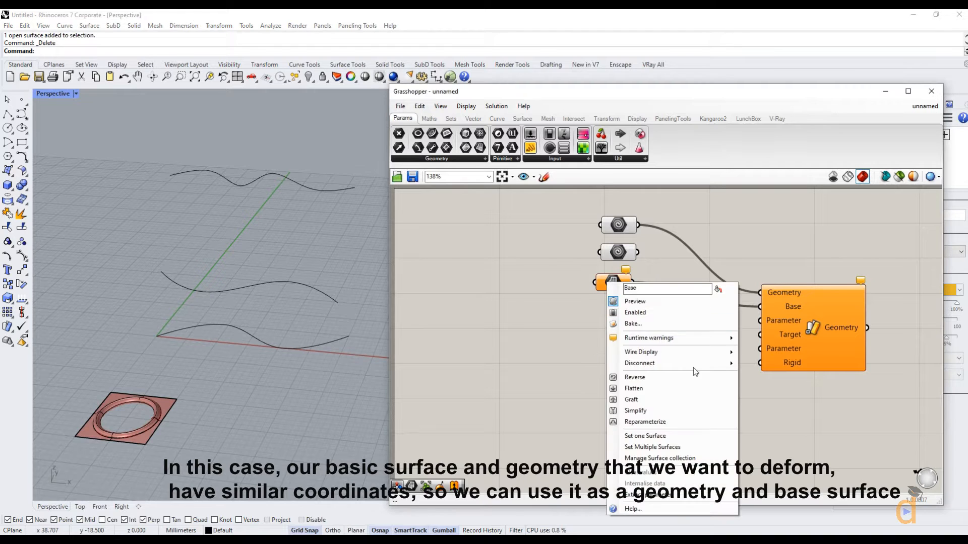
{"action": "left_click", "coordinate": [653, 436]}
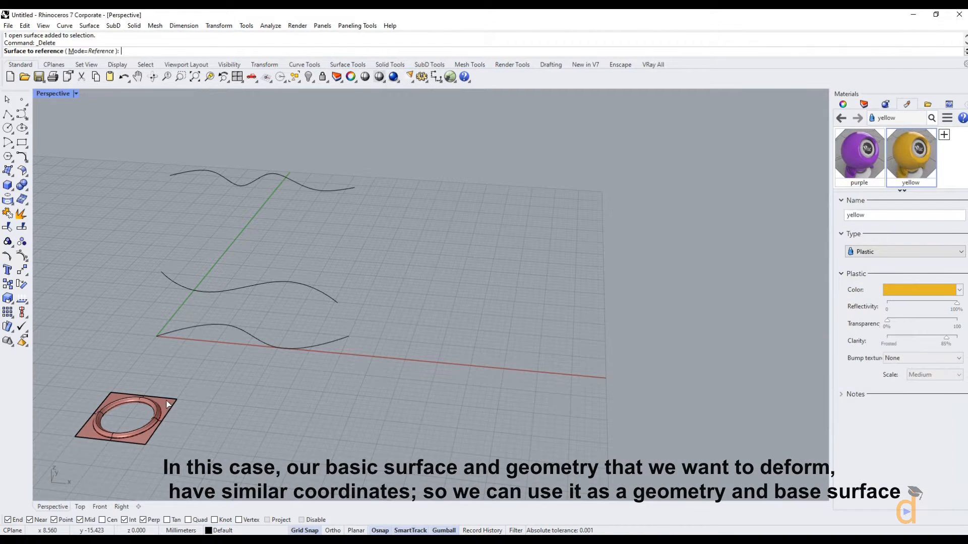
{"action": "left_click", "coordinate": [168, 404]}
{"action": "left_click", "coordinate": [612, 280]}
{"action": "left_click", "coordinate": [627, 316]}
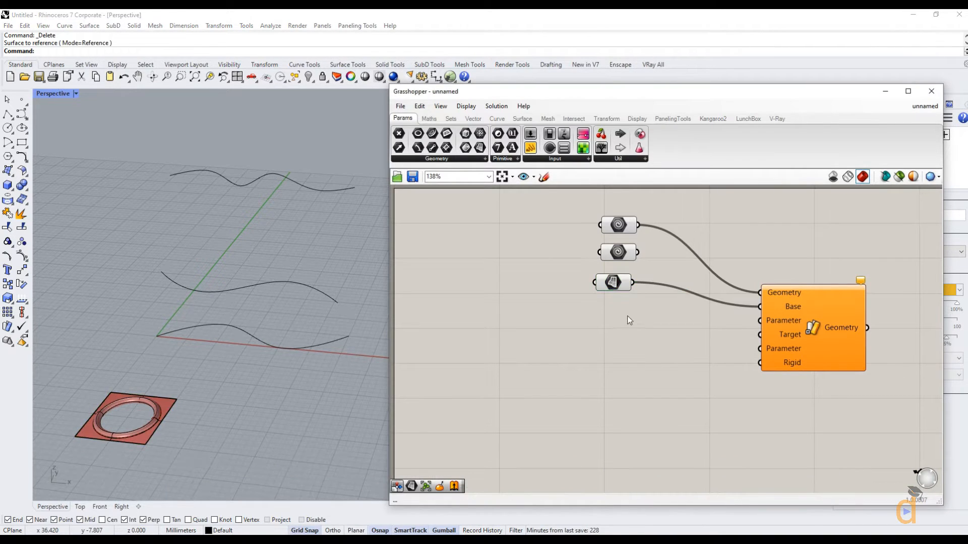
{"action": "left_click_drag", "start_coordinate": [620, 283], "coordinate": [628, 283]}
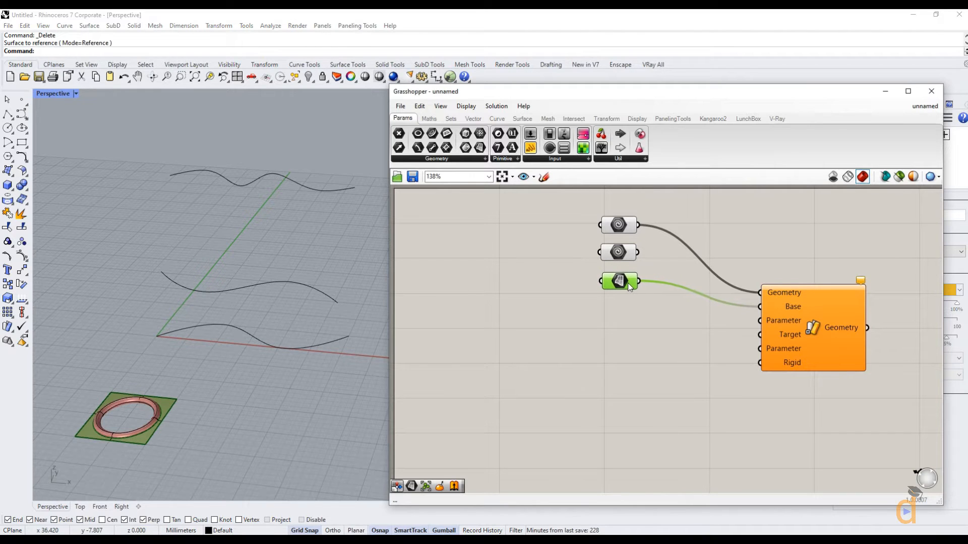
{"action": "left_click", "coordinate": [607, 310]}
Step: Move the Sporph component and its three input parameters together to free canvas space in front of them
{"action": "scroll", "coordinate": [608, 311], "scroll_direction": "down", "scroll_amount": 2}
{"action": "scroll", "coordinate": [660, 272], "scroll_direction": "up", "scroll_amount": 1}
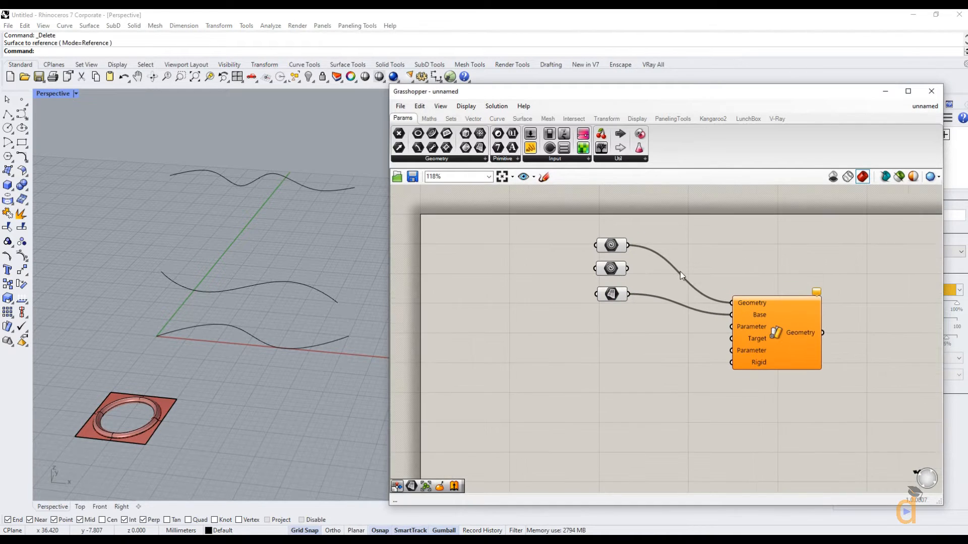
{"action": "mouse_move", "coordinate": [682, 279]}
{"action": "right_mouse_down"}
{"action": "mouse_move", "coordinate": [690, 262]}
{"action": "mouse_move", "coordinate": [676, 262]}
{"action": "right_mouse_up"}
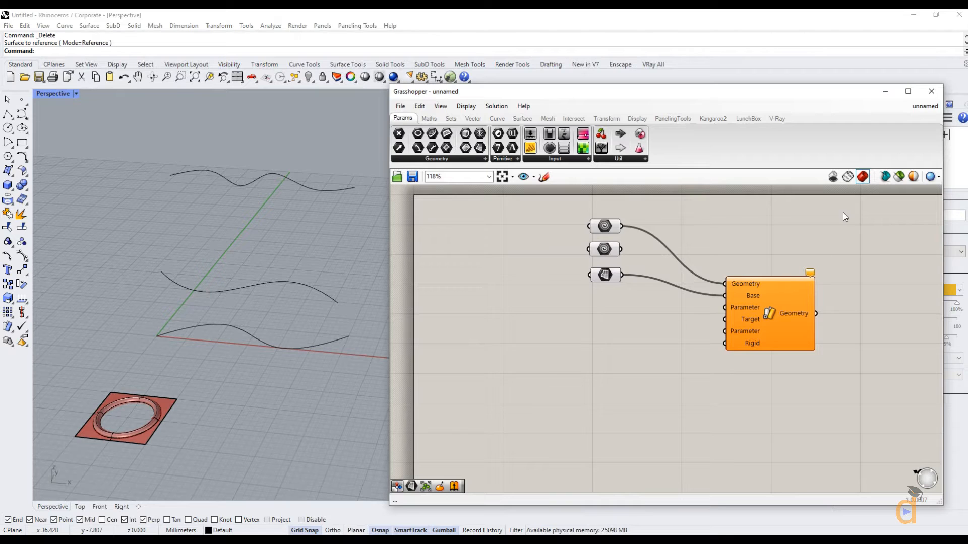
{"action": "left_click_drag", "start_coordinate": [844, 217], "coordinate": [610, 310]}
{"action": "left_click_drag", "start_coordinate": [751, 331], "coordinate": [867, 325]}
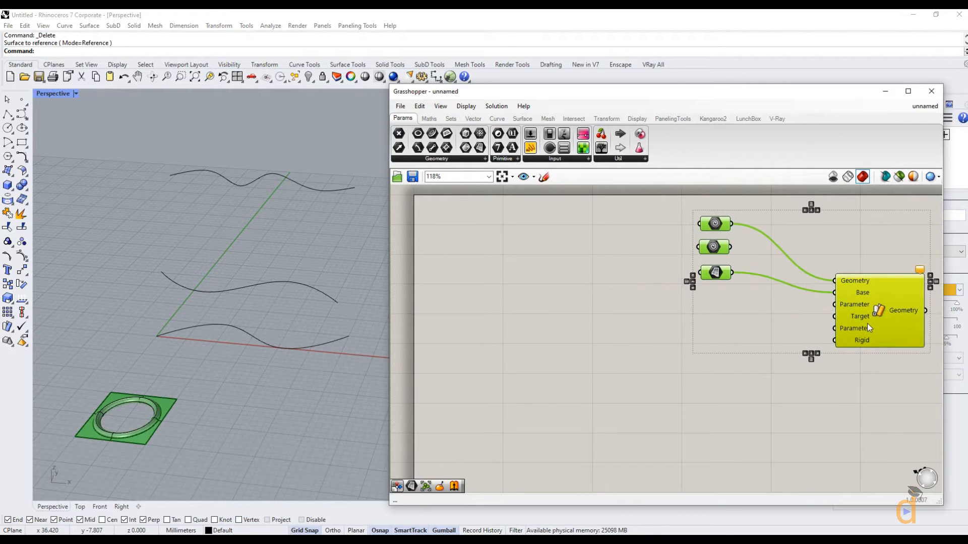
{"action": "left_click", "coordinate": [655, 395]}
Step: Add an MD Slider to the canvas below the Base parameter
{"action": "mouse_move", "coordinate": [846, 306]}
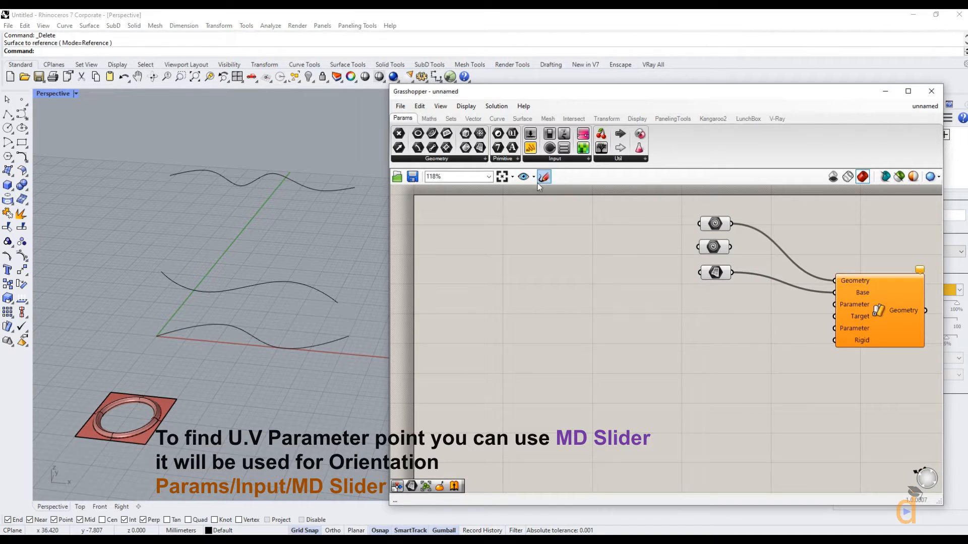
{"action": "left_click", "coordinate": [534, 160]}
{"action": "left_click", "coordinate": [535, 223]}
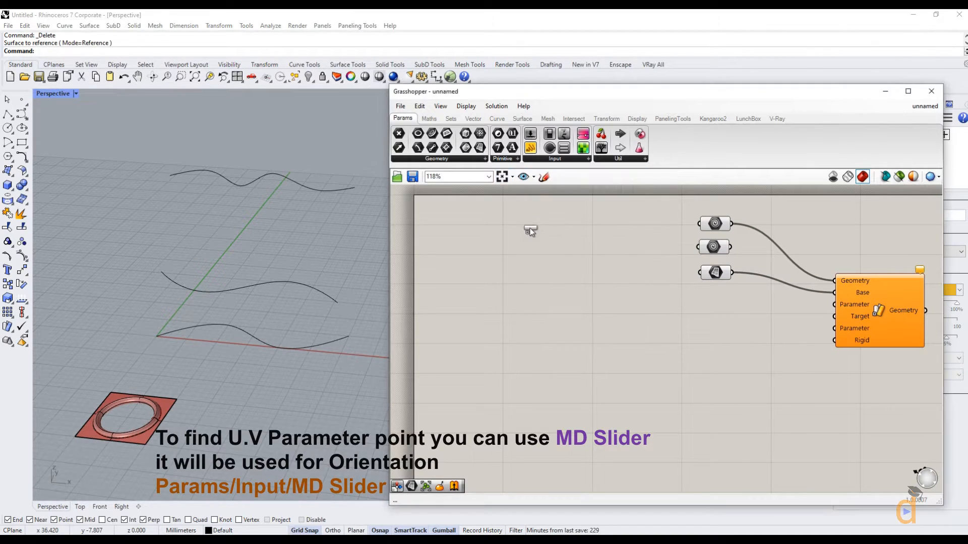
{"action": "left_click", "coordinate": [697, 443]}
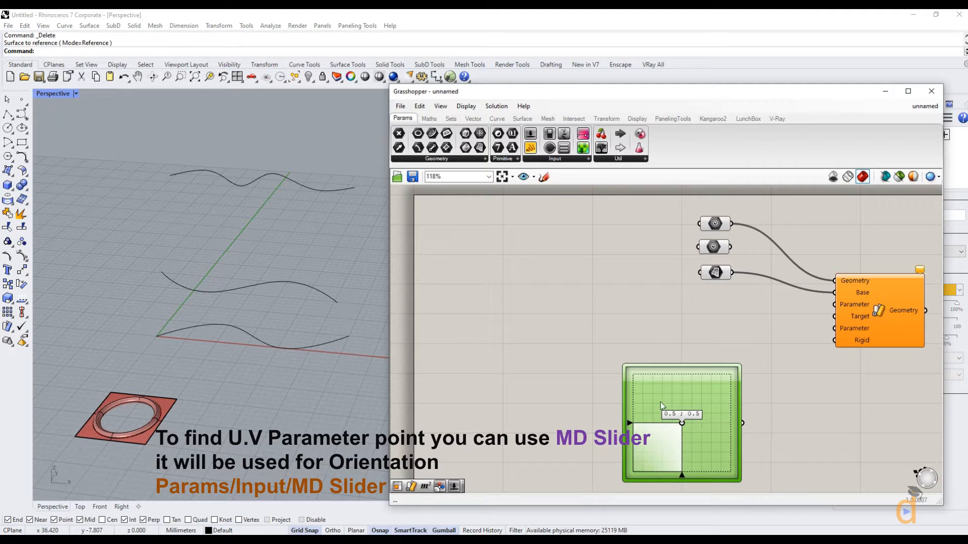
Step: Connect the MD Slider's output to both Parameter inputs of the Sporph component
{"action": "left_click_drag", "start_coordinate": [743, 423], "coordinate": [829, 308]}
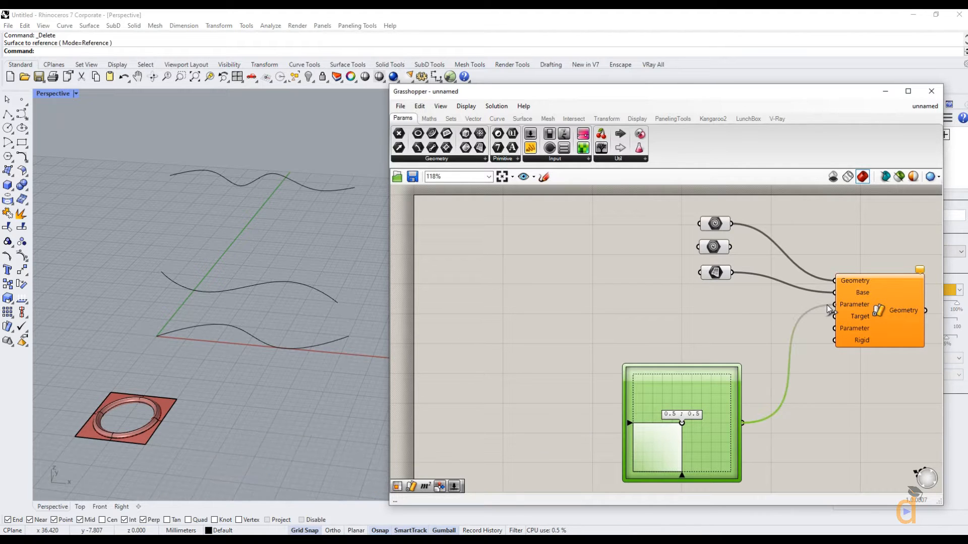
{"action": "left_click_drag", "start_coordinate": [744, 422], "coordinate": [835, 328]}
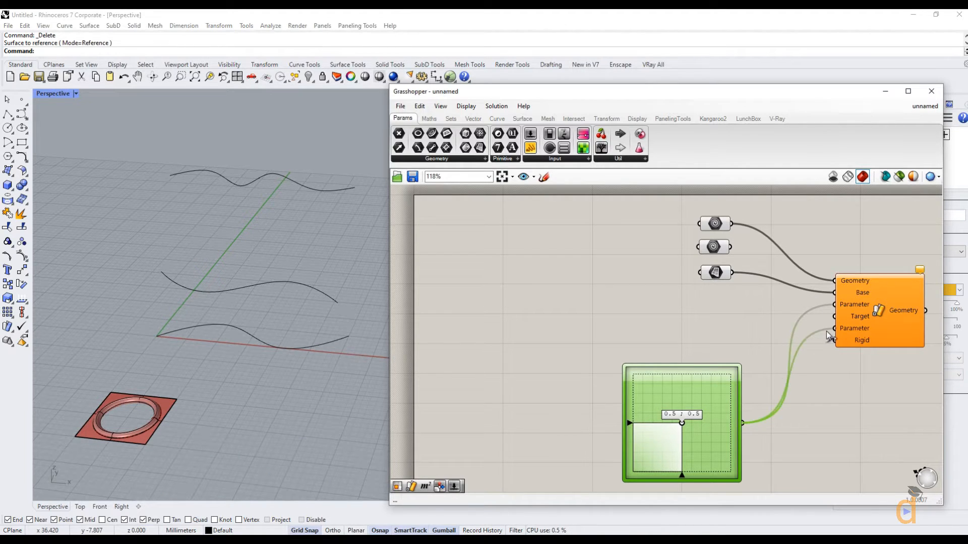
{"action": "left_click", "coordinate": [851, 385]}
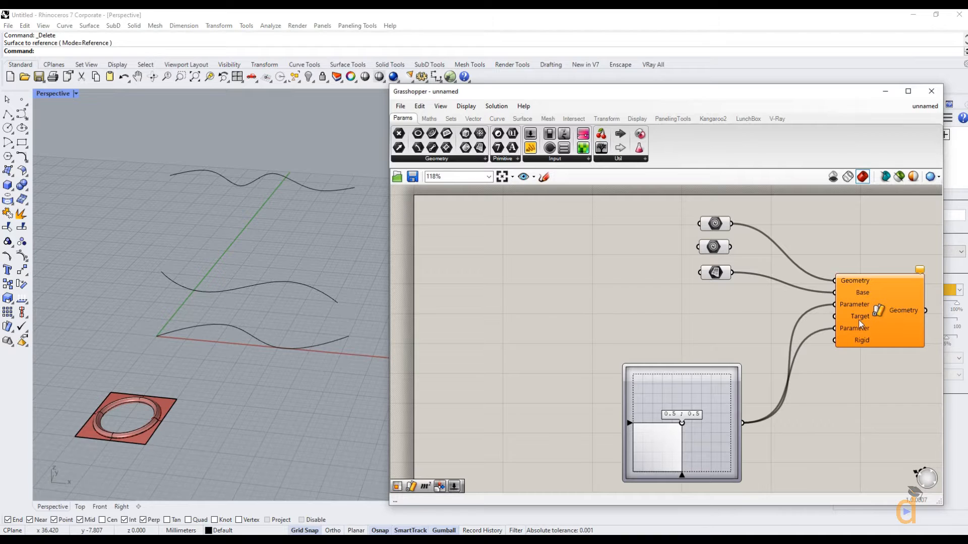
{"action": "mouse_move", "coordinate": [858, 319]}
{"action": "left_click_drag", "start_coordinate": [479, 150], "coordinate": [576, 296]}
{"action": "left_click_drag", "start_coordinate": [674, 300], "coordinate": [674, 300]}
{"action": "left_click", "coordinate": [674, 300]}
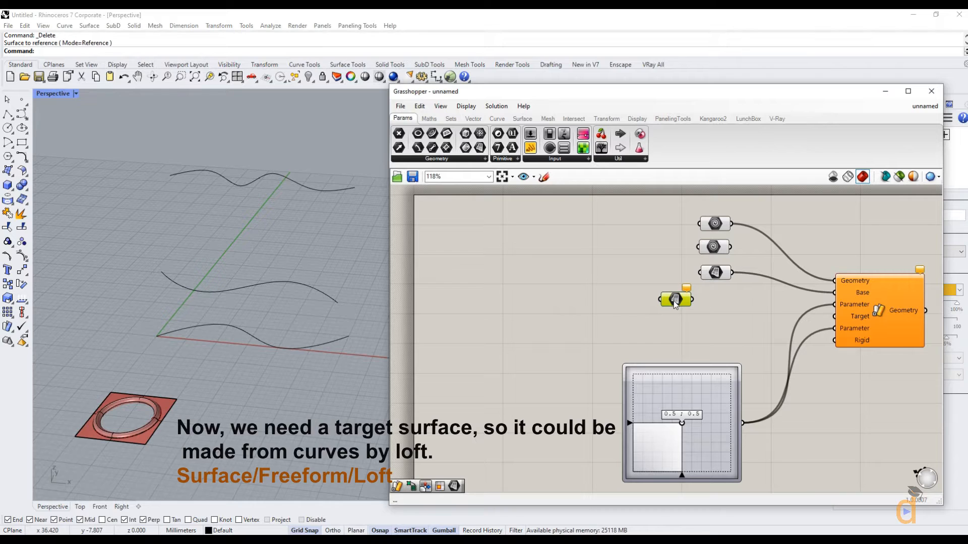
{"action": "key", "text": "Delete"}
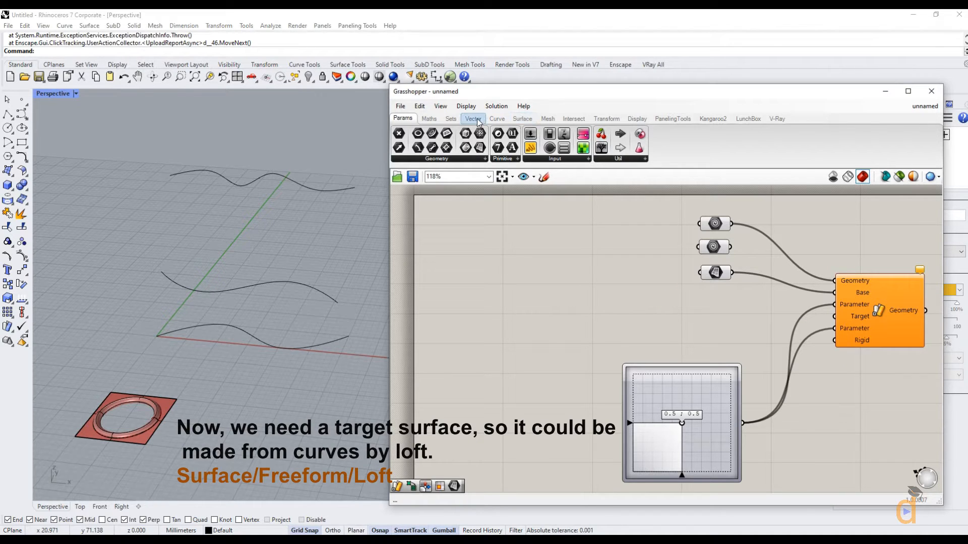
Step: Add a Loft component ahead of the Sporph inputs and extract its Curves input as a separate parameter
{"action": "left_click", "coordinate": [519, 120]}
{"action": "left_click_drag", "start_coordinate": [514, 151], "coordinate": [544, 308]}
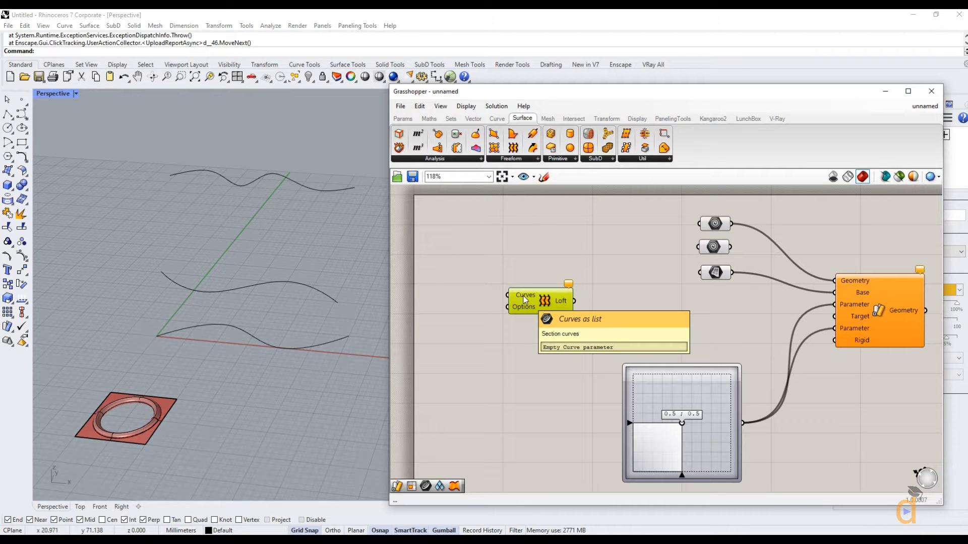
{"action": "right_click", "coordinate": [523, 296]}
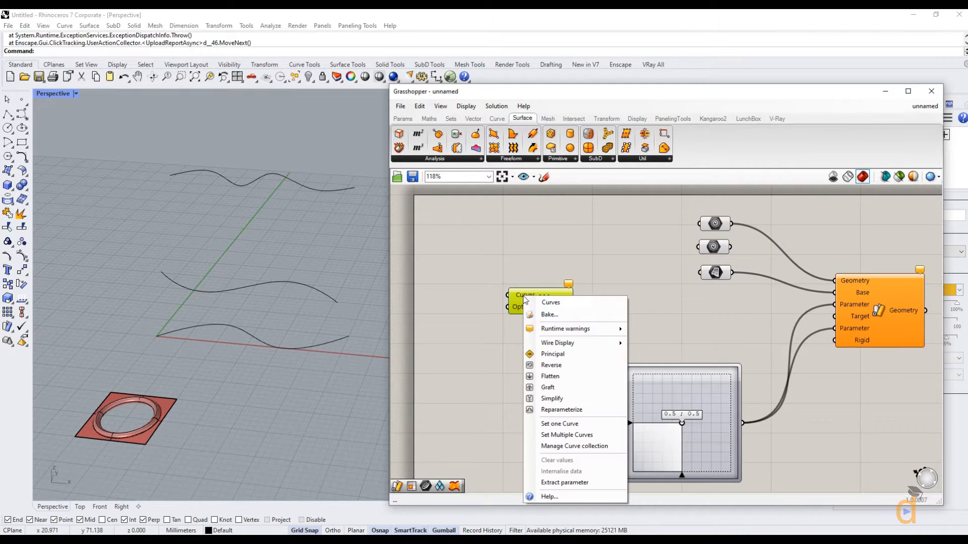
{"action": "left_click", "coordinate": [558, 483]}
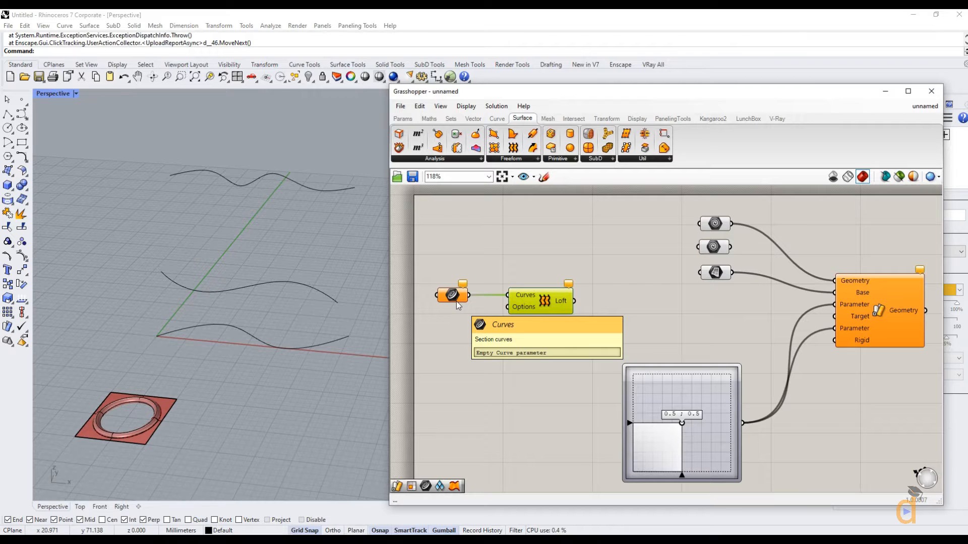
{"action": "left_click", "coordinate": [459, 320]}
{"action": "left_click", "coordinate": [405, 119]}
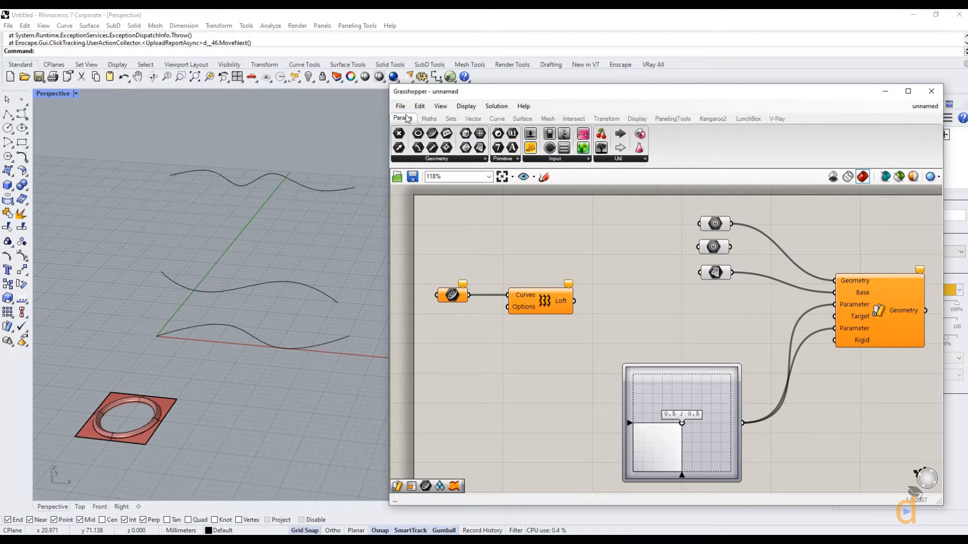
{"action": "left_click_drag", "start_coordinate": [432, 134], "coordinate": [451, 264]}
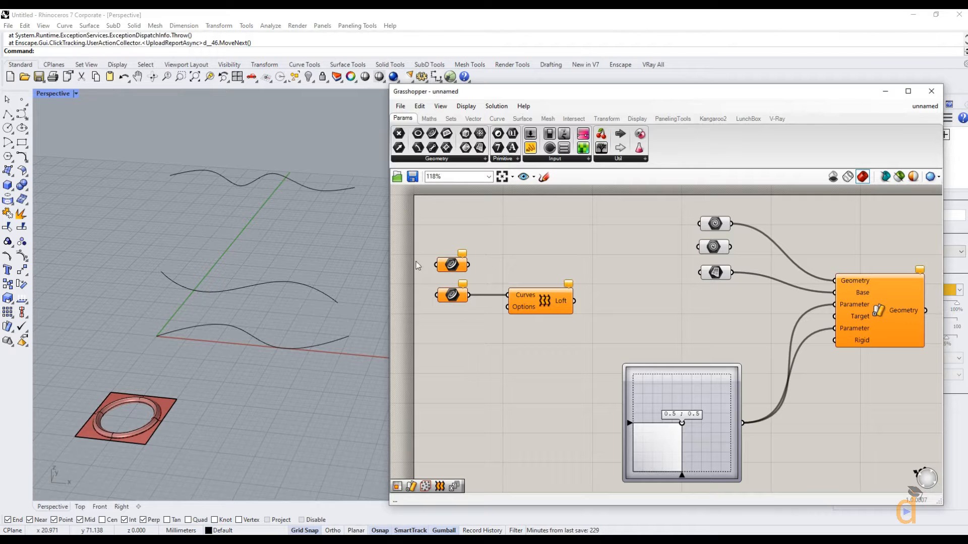
{"action": "left_click", "coordinate": [450, 268]}
{"action": "key", "text": "Delete"}
Step: Reference the three wavy curves from front to back in the Loft's Curves parameter to create the lofted surface
{"action": "left_click", "coordinate": [451, 295]}
{"action": "right_click", "coordinate": [452, 296]}
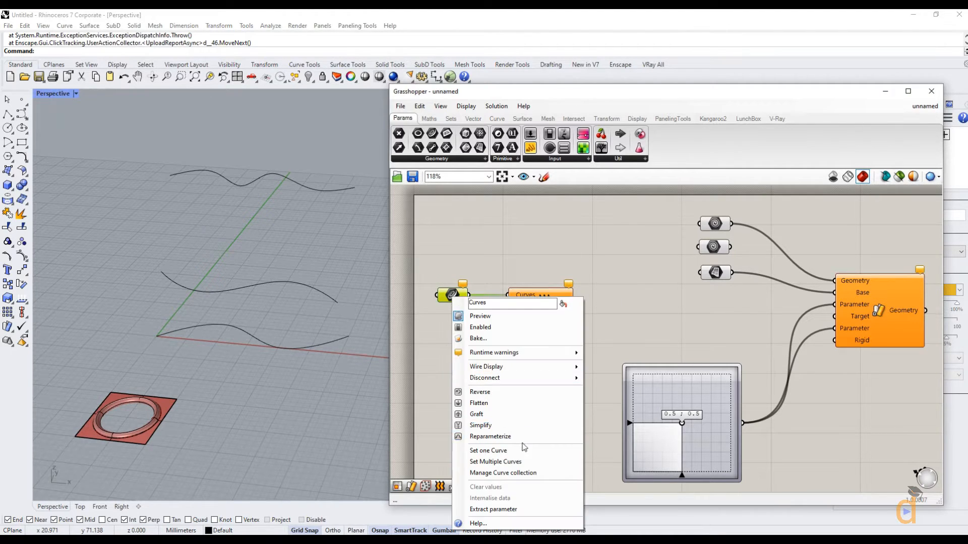
{"action": "left_click", "coordinate": [496, 462]}
{"action": "left_click", "coordinate": [279, 349]}
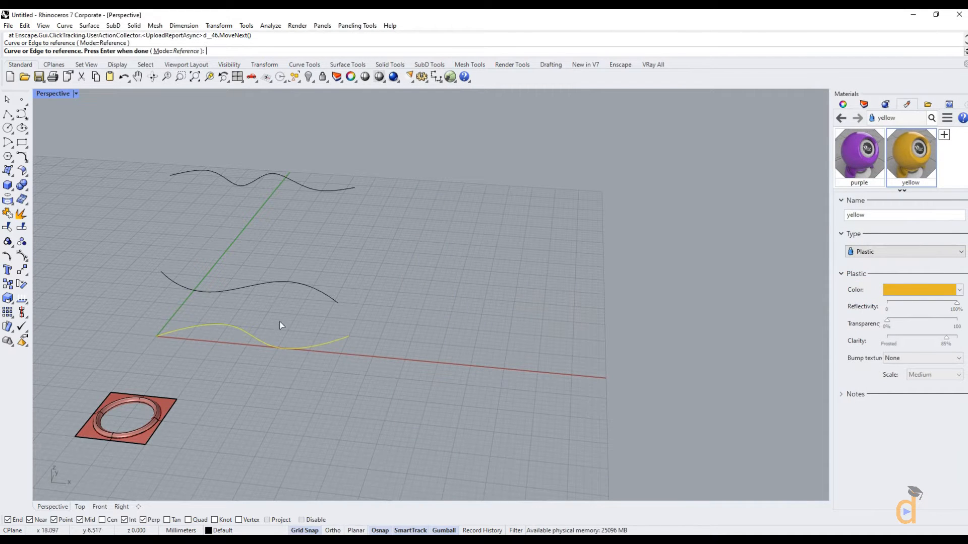
{"action": "left_click", "coordinate": [279, 283]}
{"action": "left_click", "coordinate": [306, 187]}
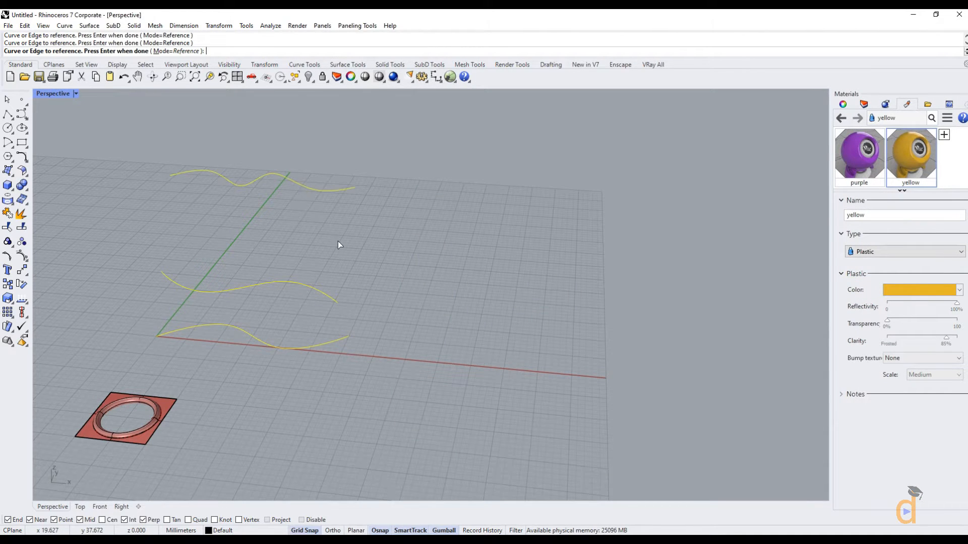
{"action": "key", "text": "Return"}
{"action": "left_click", "coordinate": [530, 305]}
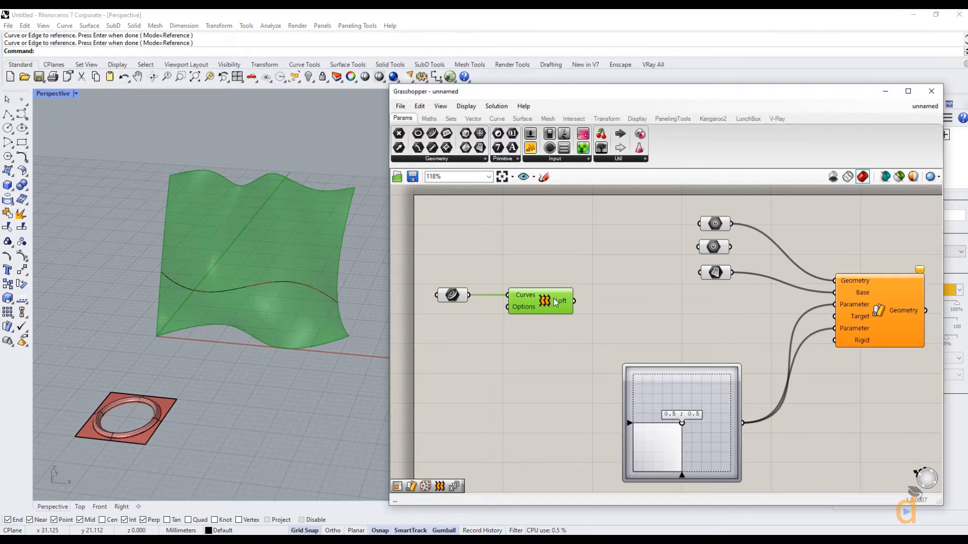
{"action": "mouse_move", "coordinate": [255, 244]}
{"action": "right_mouse_down"}
{"action": "mouse_move", "coordinate": [272, 388]}
{"action": "mouse_move", "coordinate": [260, 242]}
{"action": "right_mouse_up"}
{"action": "left_click", "coordinate": [504, 381]}
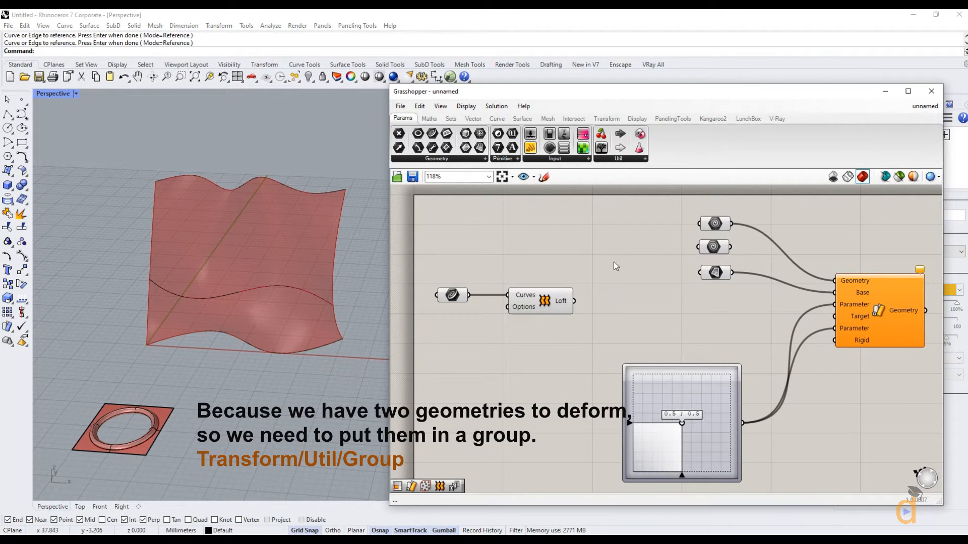
Step: Move the two module geometry parameters away from the Base parameter and disconnect the wire feeding Sporph's Geometry input
{"action": "left_click_drag", "start_coordinate": [719, 217], "coordinate": [628, 251]}
{"action": "left_click", "coordinate": [642, 266]}
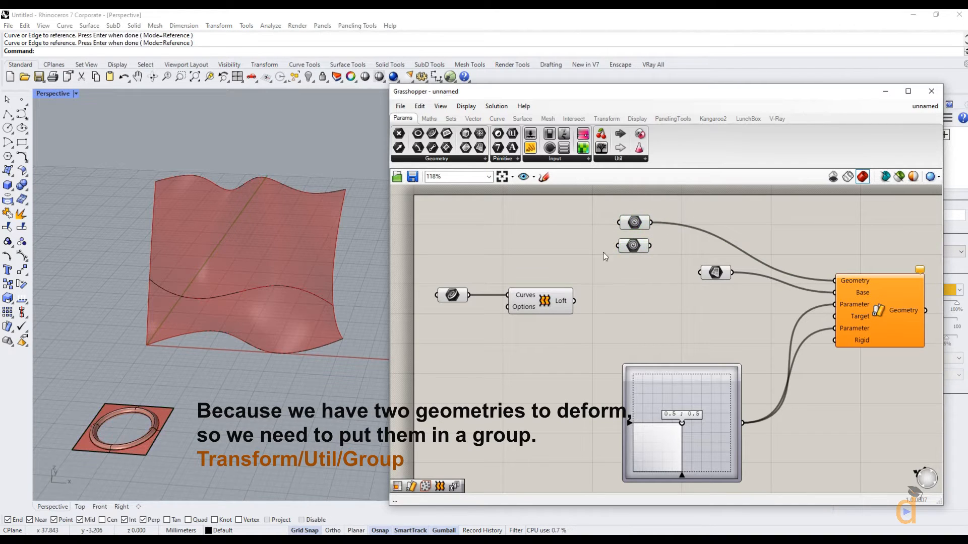
{"action": "right_click", "coordinate": [839, 281]}
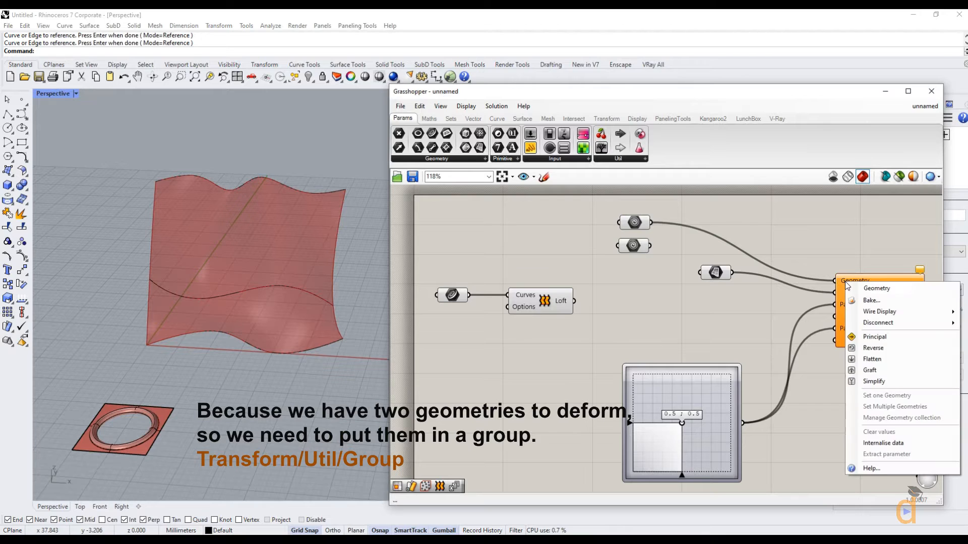
{"action": "mouse_move", "coordinate": [899, 323]}
{"action": "left_click", "coordinate": [812, 324]}
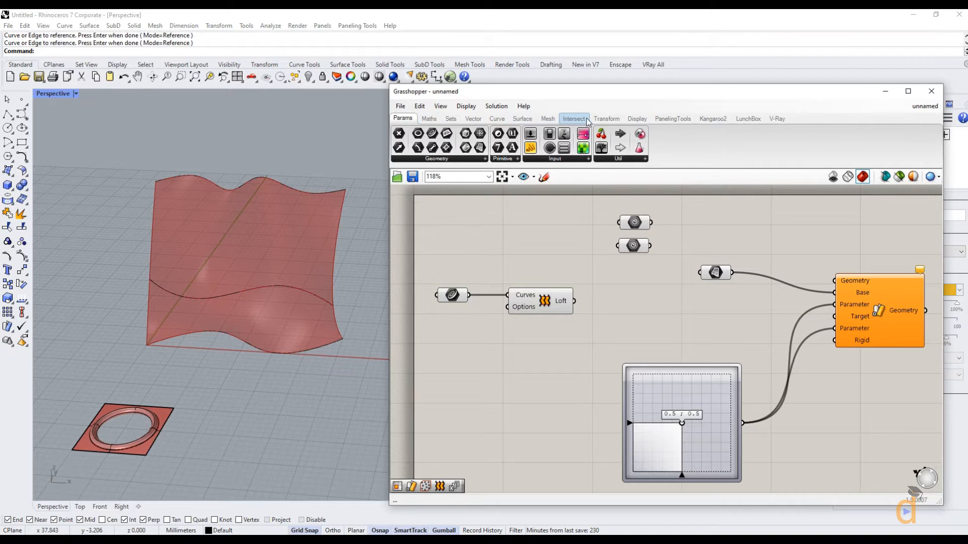
Step: Add a transform Group component and connect both module geometry parameters to its Objects input
{"action": "left_click", "coordinate": [606, 118]}
{"action": "left_click", "coordinate": [621, 159]}
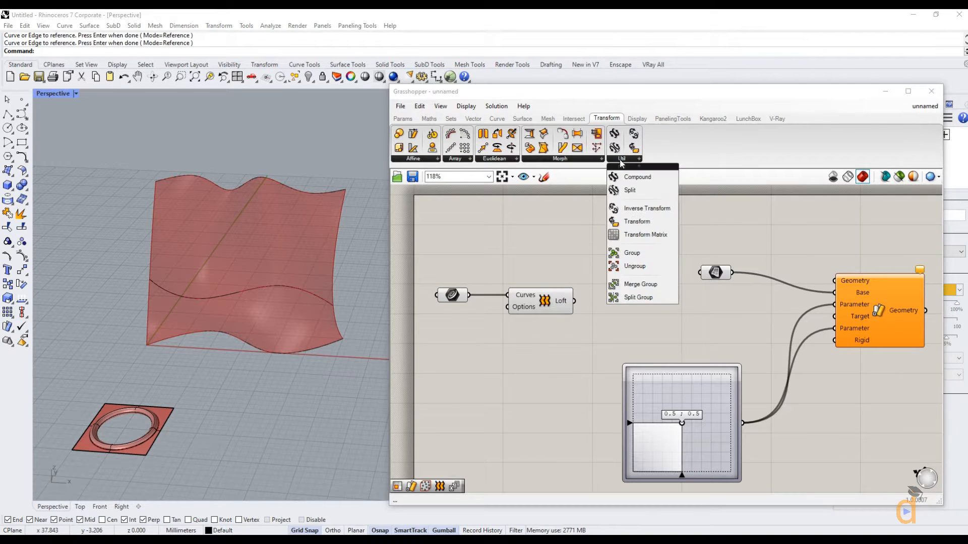
{"action": "left_click", "coordinate": [619, 254]}
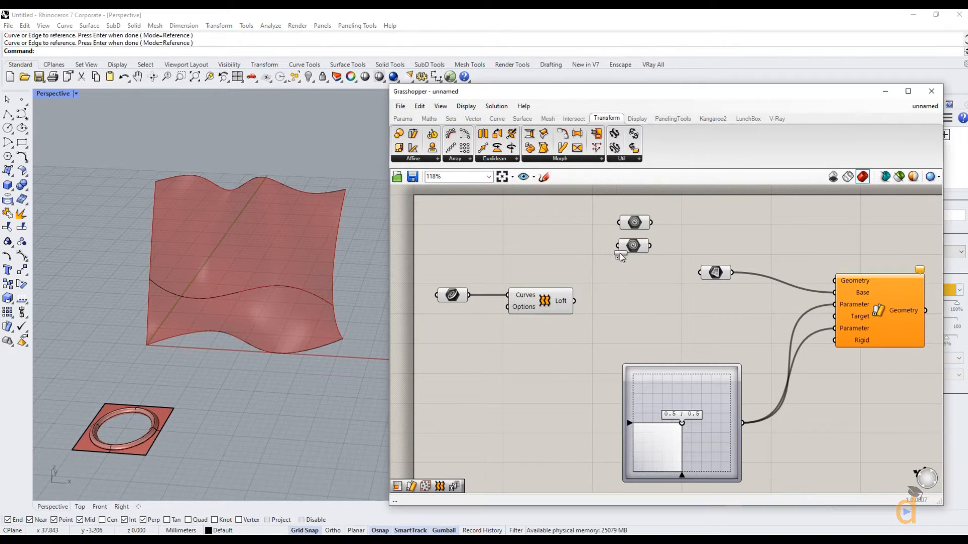
{"action": "left_click", "coordinate": [695, 237]}
{"action": "mouse_move", "coordinate": [654, 228]}
{"action": "left_mouse_down"}
{"action": "mouse_move", "coordinate": [661, 235]}
{"action": "mouse_move", "coordinate": [605, 222]}
{"action": "mouse_move", "coordinate": [631, 245]}
{"action": "mouse_move", "coordinate": [604, 244]}
{"action": "mouse_move", "coordinate": [661, 235]}
{"action": "left_mouse_up"}
{"action": "left_click", "coordinate": [720, 256]}
{"action": "left_click", "coordinate": [717, 235]}
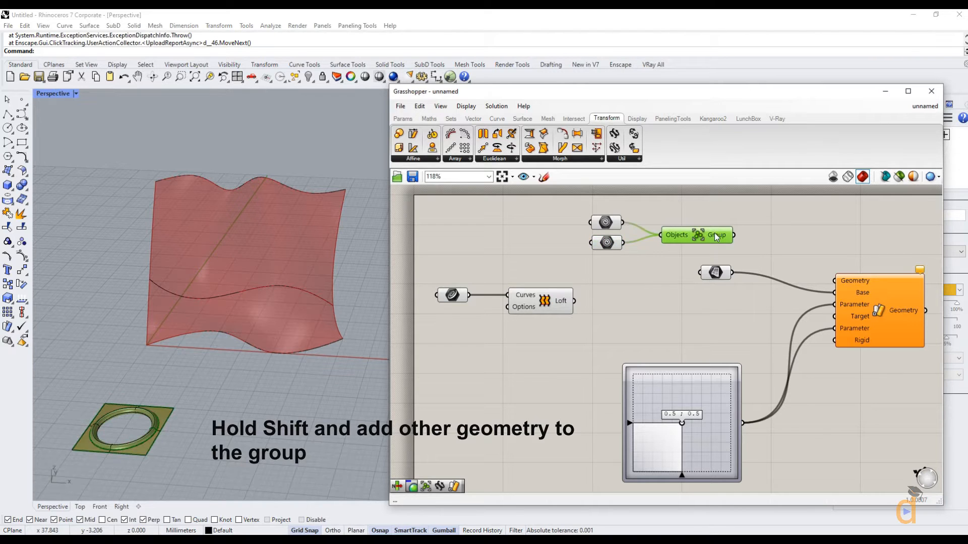
Step: Connect the Group component's output to the Geometry input of the Sporph component
{"action": "left_click", "coordinate": [747, 234]}
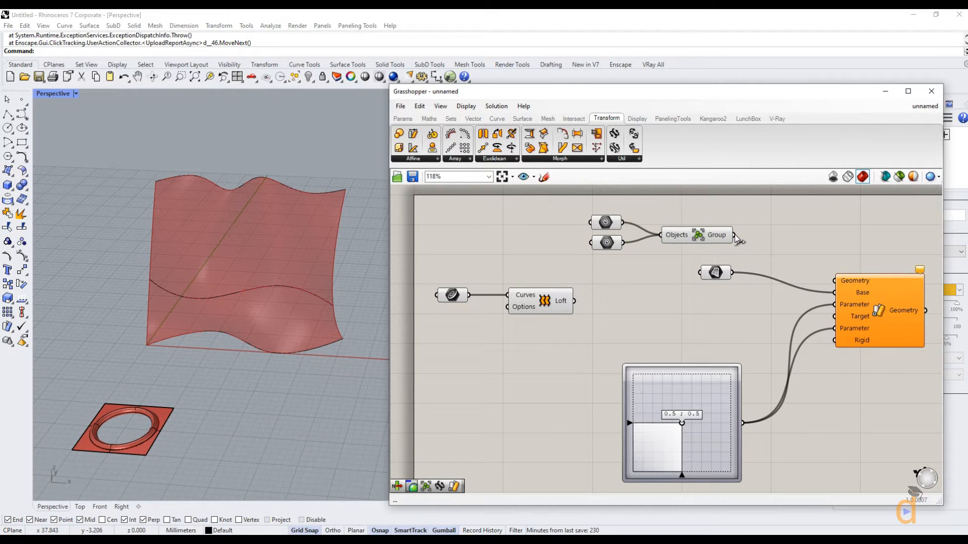
{"action": "left_click_drag", "start_coordinate": [734, 235], "coordinate": [833, 283]}
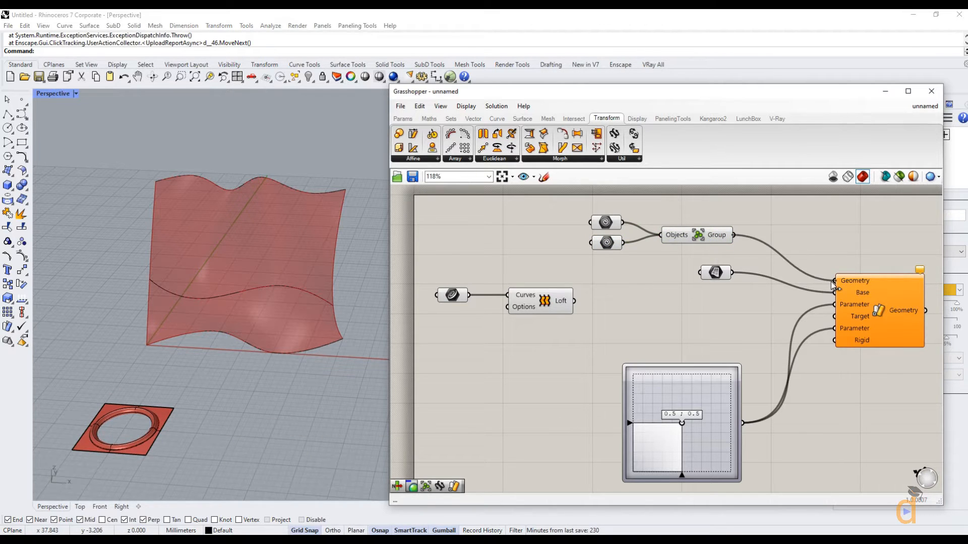
{"action": "left_click", "coordinate": [712, 274]}
{"action": "left_click", "coordinate": [711, 300]}
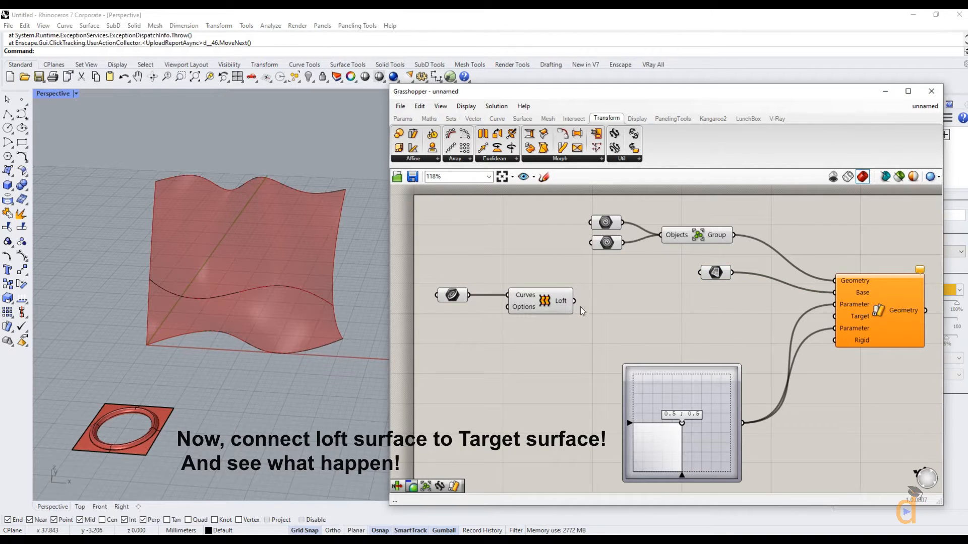
Step: Connect the Loft output to Sporph's Target input and highlight the morphed geometry
{"action": "left_click_drag", "start_coordinate": [575, 301], "coordinate": [834, 316]}
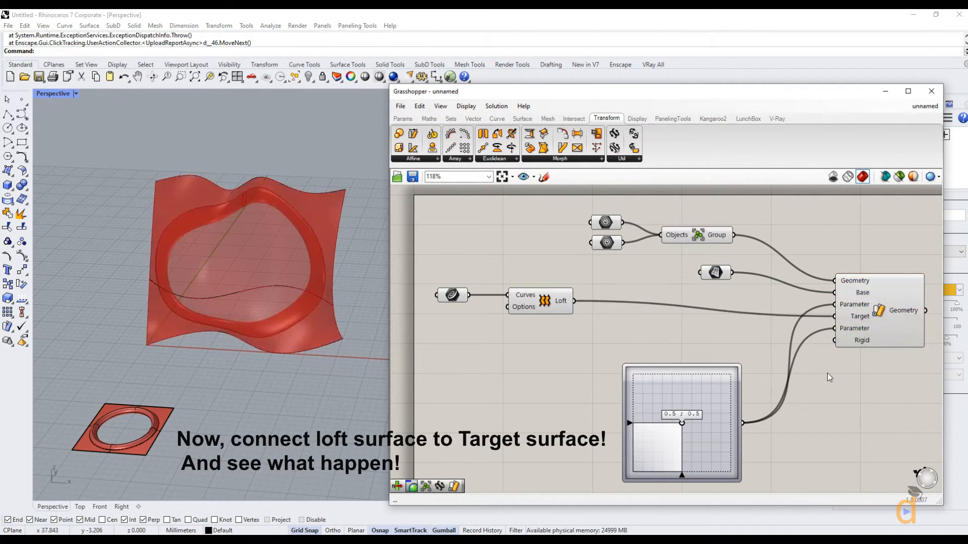
{"action": "left_click", "coordinate": [903, 312]}
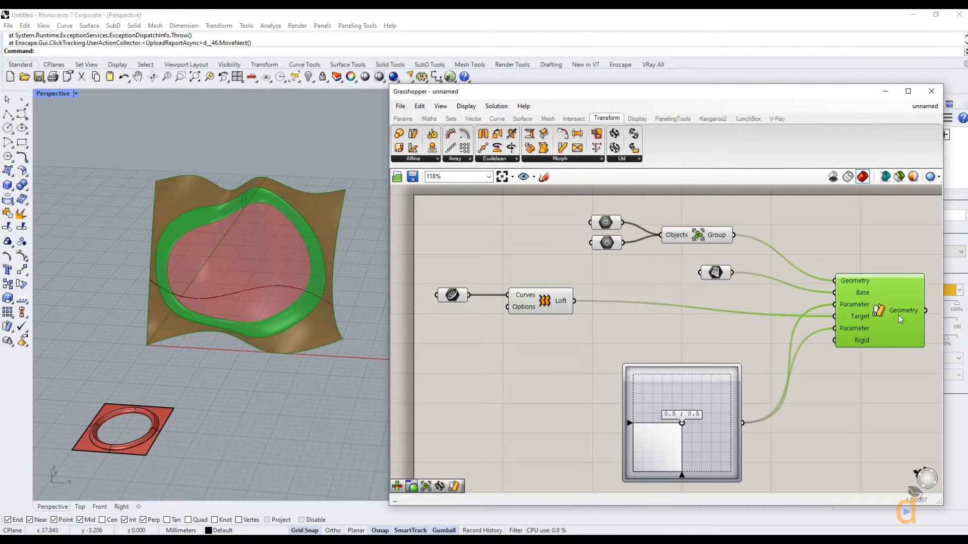
{"action": "mouse_move", "coordinate": [900, 311]}
Step: Tidy the canvas by shifting the MD Slider slightly and placing the Base parameter beneath the two module geometry parameters
{"action": "right_click_drag", "start_coordinate": [668, 348], "coordinate": [644, 336]}
{"action": "left_click", "coordinate": [666, 379]}
{"action": "left_click_drag", "start_coordinate": [667, 380], "coordinate": [652, 380]}
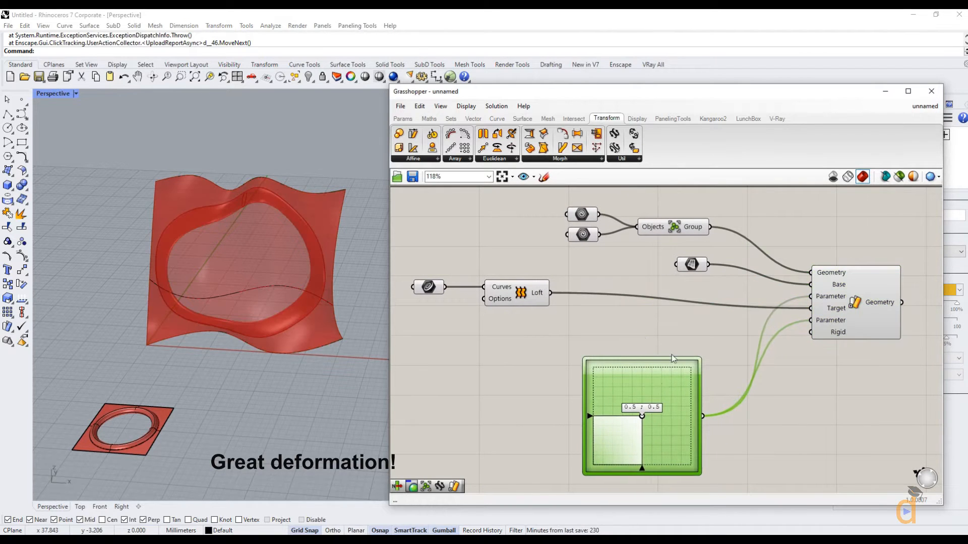
{"action": "left_click_drag", "start_coordinate": [698, 267], "coordinate": [595, 261]}
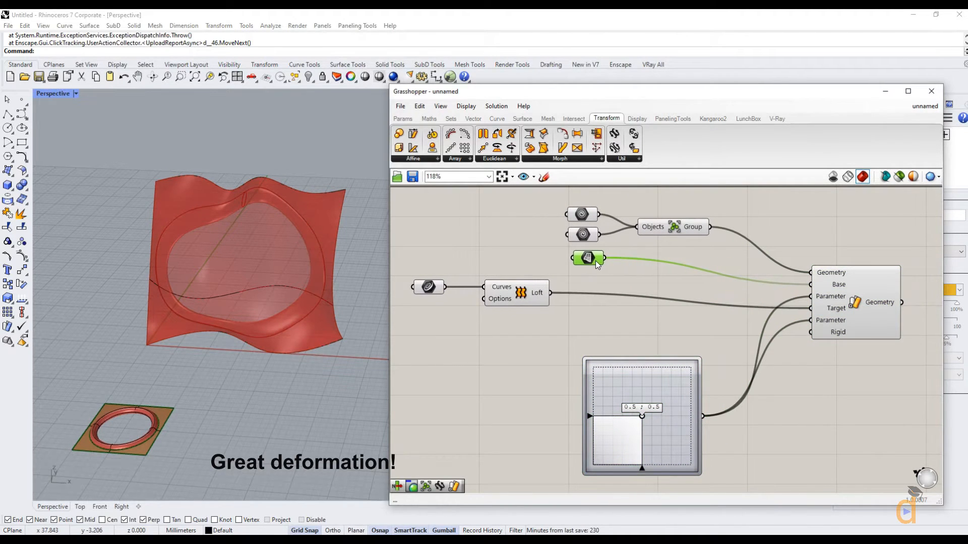
{"action": "left_click", "coordinate": [662, 274]}
{"action": "scroll", "coordinate": [663, 275], "scroll_direction": "down", "scroll_amount": 2}
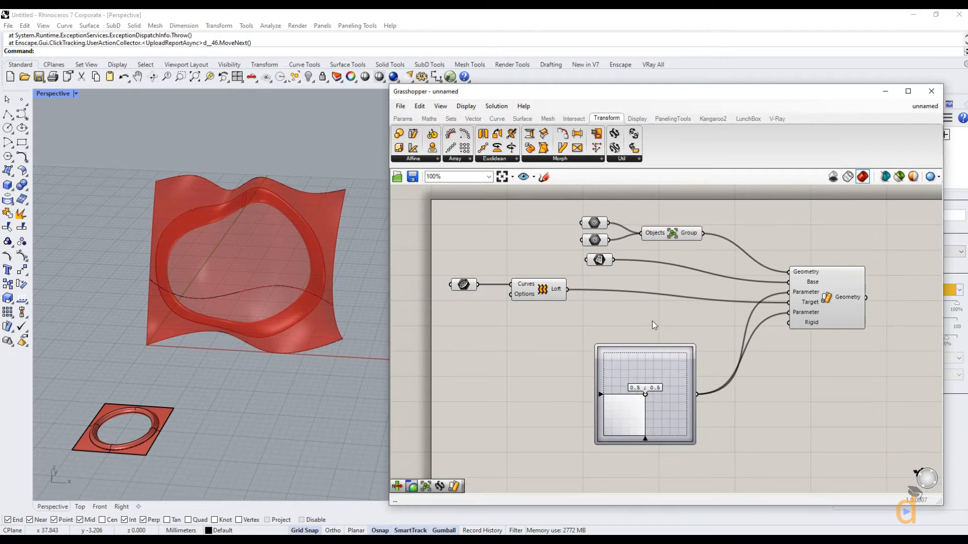
{"action": "right_click_drag", "start_coordinate": [652, 322], "coordinate": [594, 308]}
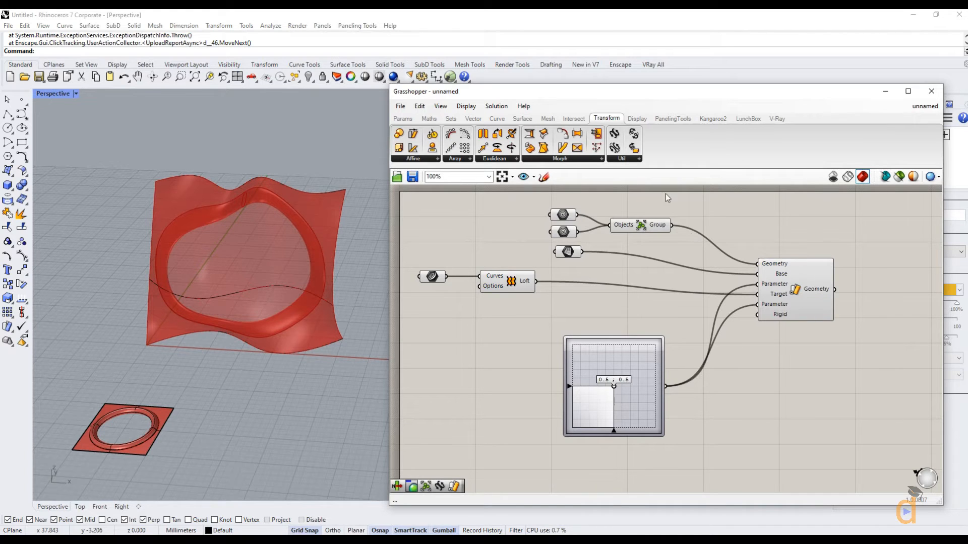
Step: Add an Ungroup component after Sporph and connect Sporph's Geometry output to its Group input
{"action": "left_click", "coordinate": [622, 160]}
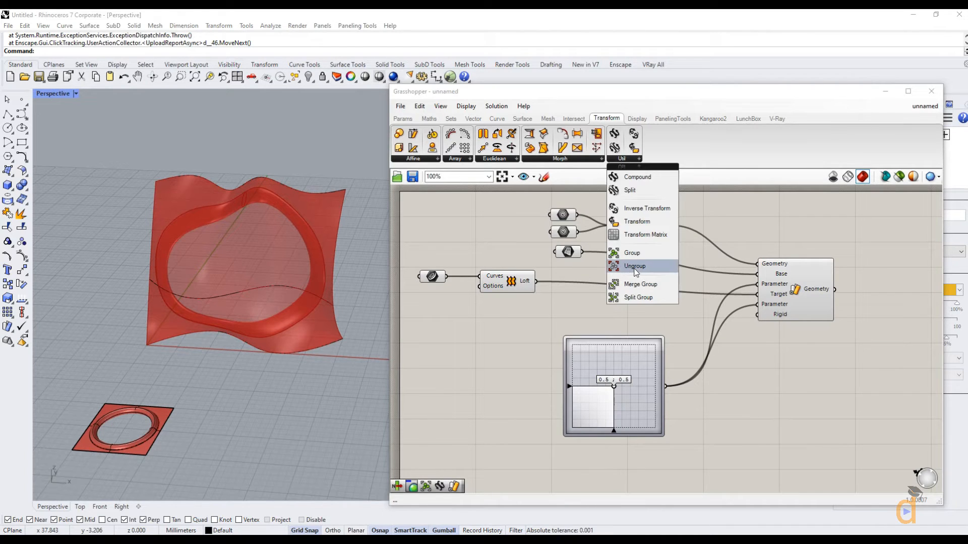
{"action": "left_click_drag", "start_coordinate": [642, 272], "coordinate": [883, 303]}
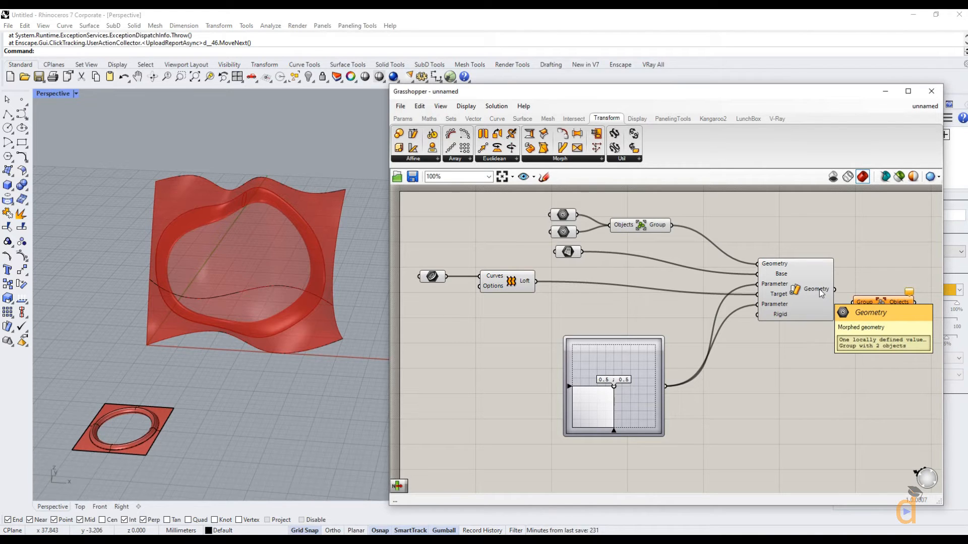
{"action": "left_click_drag", "start_coordinate": [823, 292], "coordinate": [854, 303]}
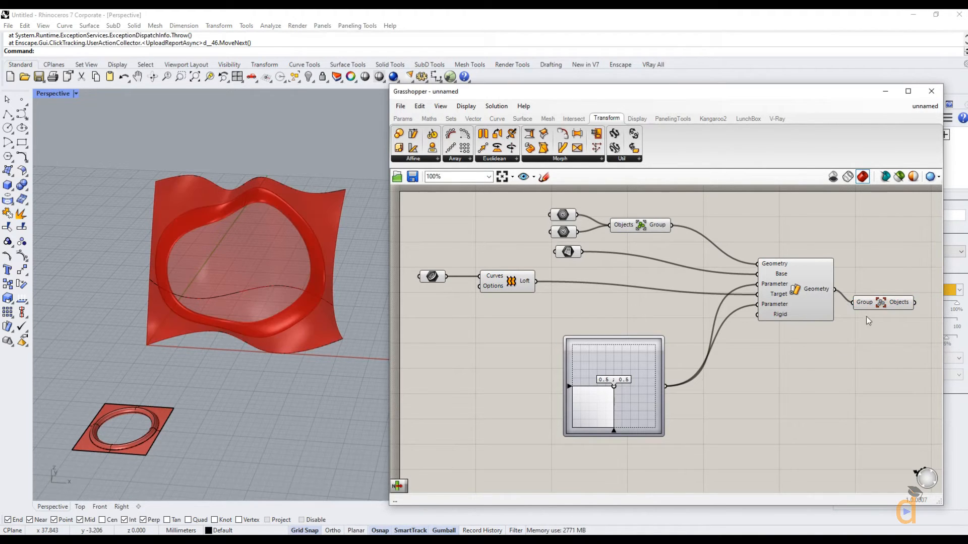
{"action": "left_click", "coordinate": [882, 305]}
{"action": "left_click", "coordinate": [874, 325]}
Step: Move the Sporph and Ungroup components closer to their inputs to free canvas space behind them
{"action": "left_click_drag", "start_coordinate": [788, 307], "coordinate": [744, 302]}
{"action": "left_click_drag", "start_coordinate": [870, 308], "coordinate": [826, 300]}
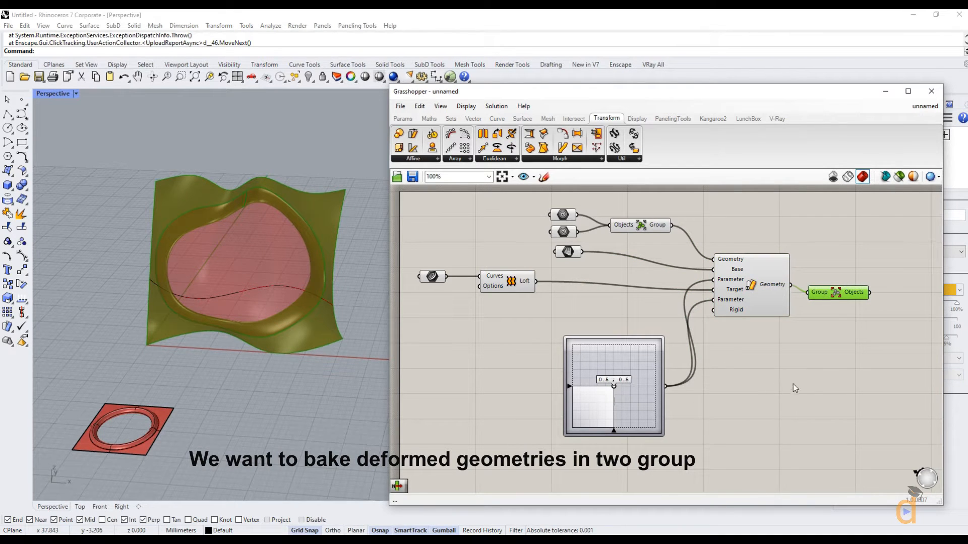
{"action": "left_click", "coordinate": [845, 369]}
Step: Add a List Item component below Ungroup and connect Ungroup's Objects output to its List input
{"action": "double_click", "coordinate": [867, 340]}
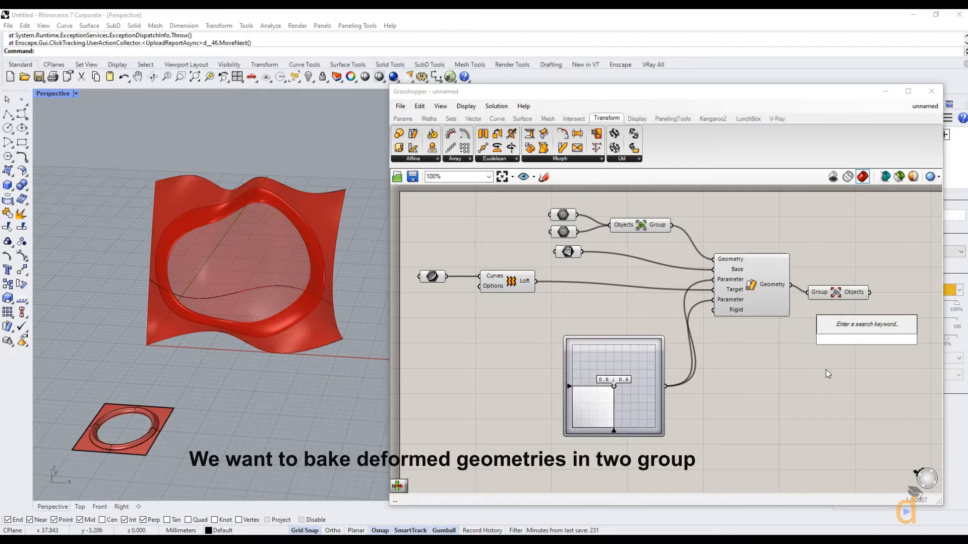
{"action": "type", "text": "list"}
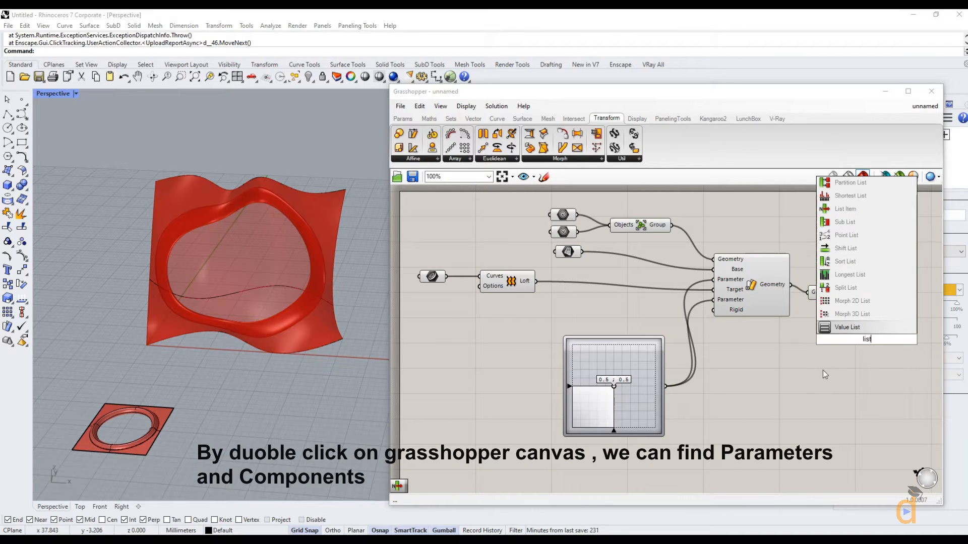
{"action": "left_click", "coordinate": [845, 209]}
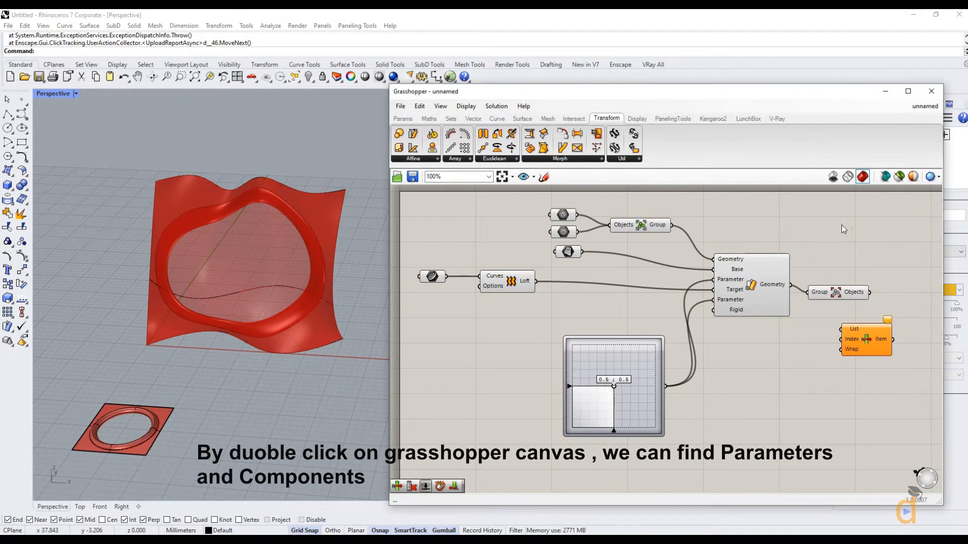
{"action": "left_click", "coordinate": [879, 350]}
{"action": "left_click_drag", "start_coordinate": [894, 351], "coordinate": [896, 357]}
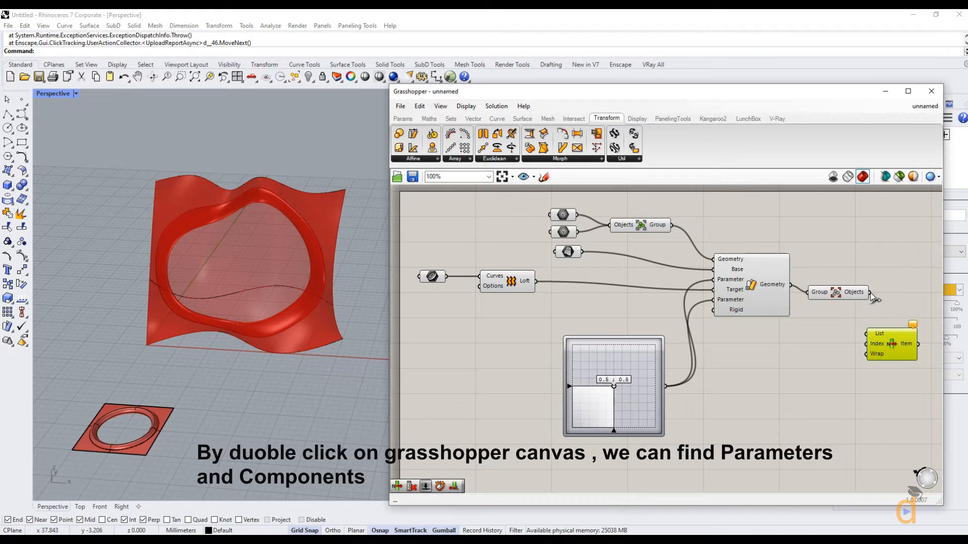
{"action": "left_click_drag", "start_coordinate": [870, 292], "coordinate": [857, 334]}
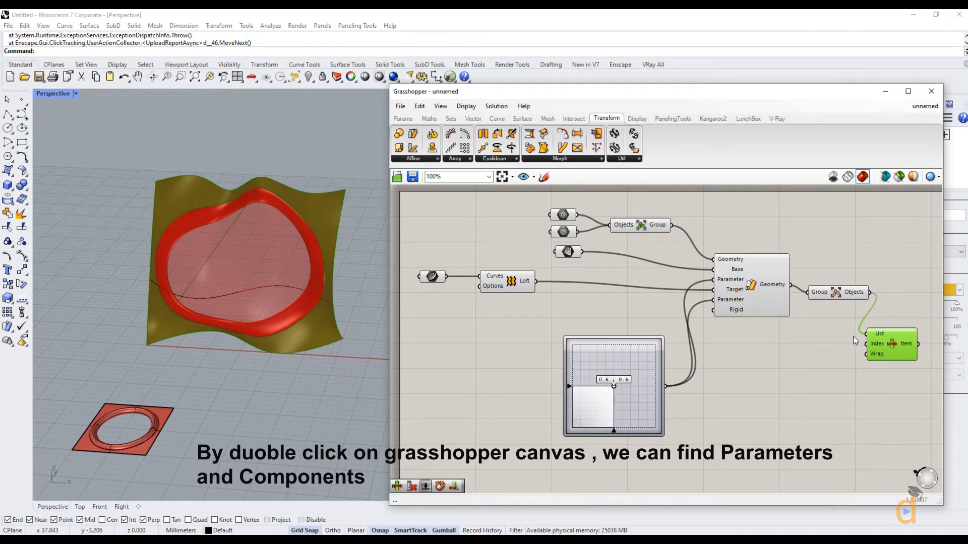
{"action": "left_click", "coordinate": [863, 378]}
{"action": "left_click", "coordinate": [908, 353]}
{"action": "left_click", "coordinate": [901, 379]}
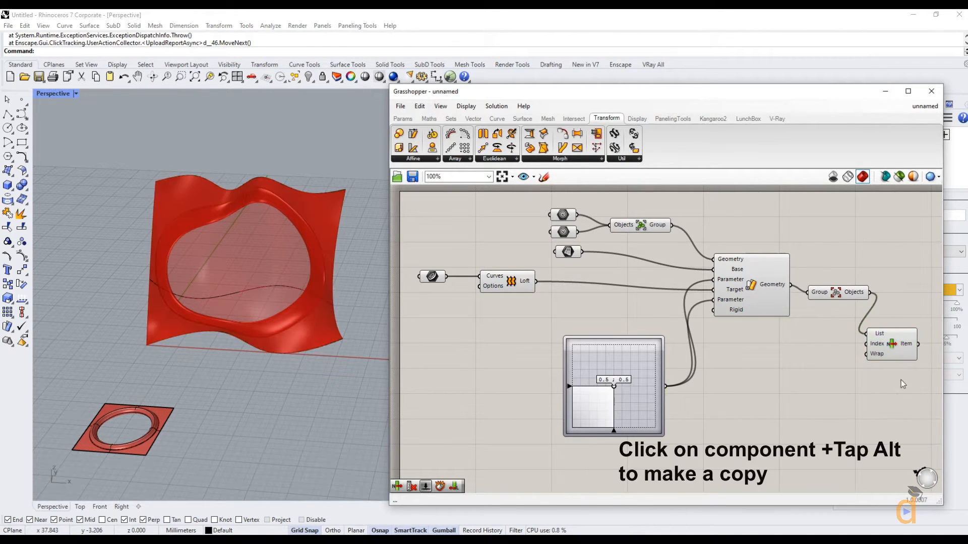
Step: Duplicate the List Item component directly below the original, keeping its List connection to Ungroup
{"action": "left_click", "coordinate": [907, 356]}
{"action": "left_click_drag", "start_coordinate": [906, 356], "coordinate": [906, 402]}
{"action": "key", "text": "alt"}
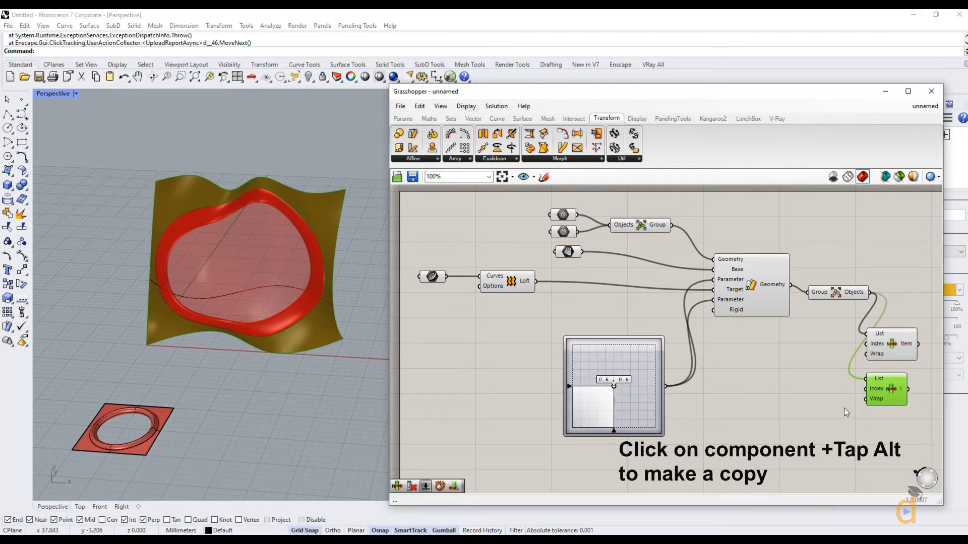
{"action": "left_click", "coordinate": [844, 407]}
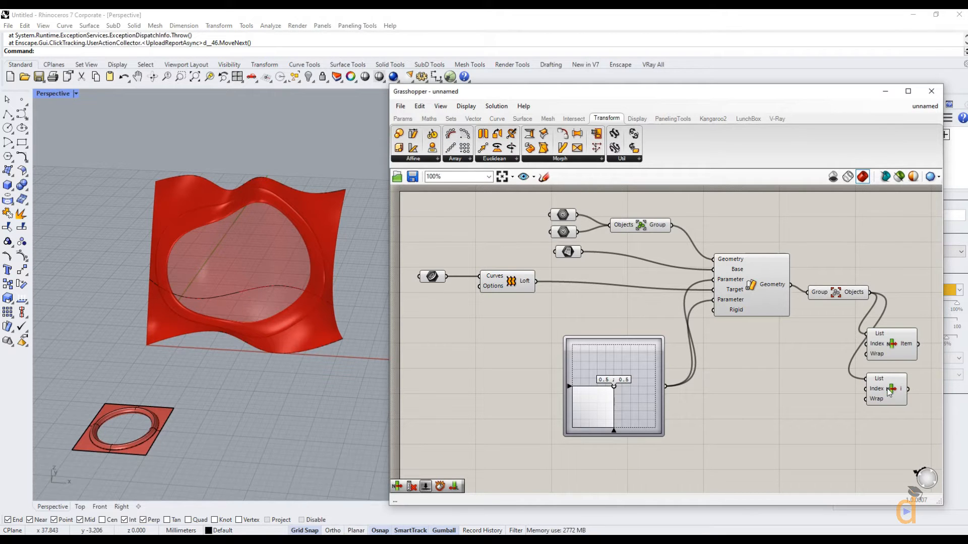
{"action": "left_click", "coordinate": [451, 119]}
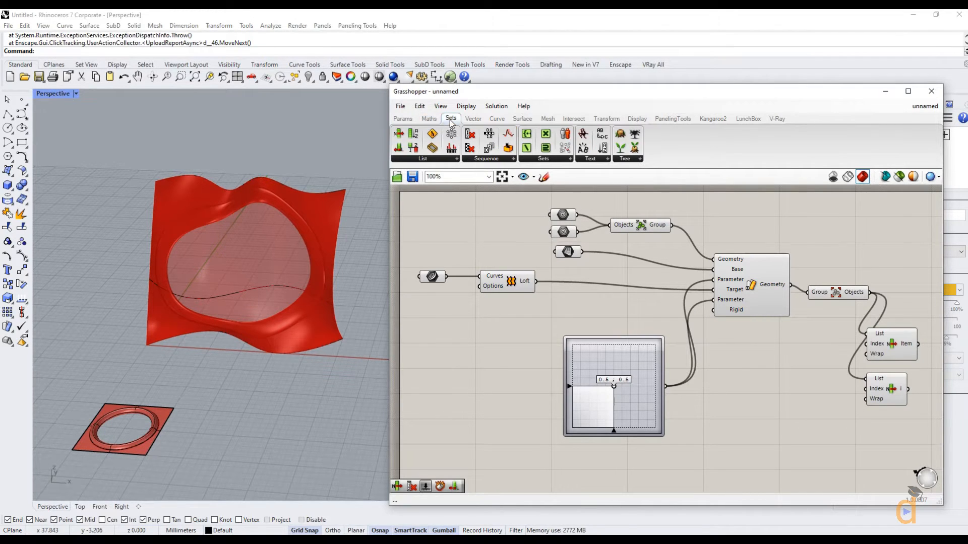
{"action": "left_click", "coordinate": [422, 158]}
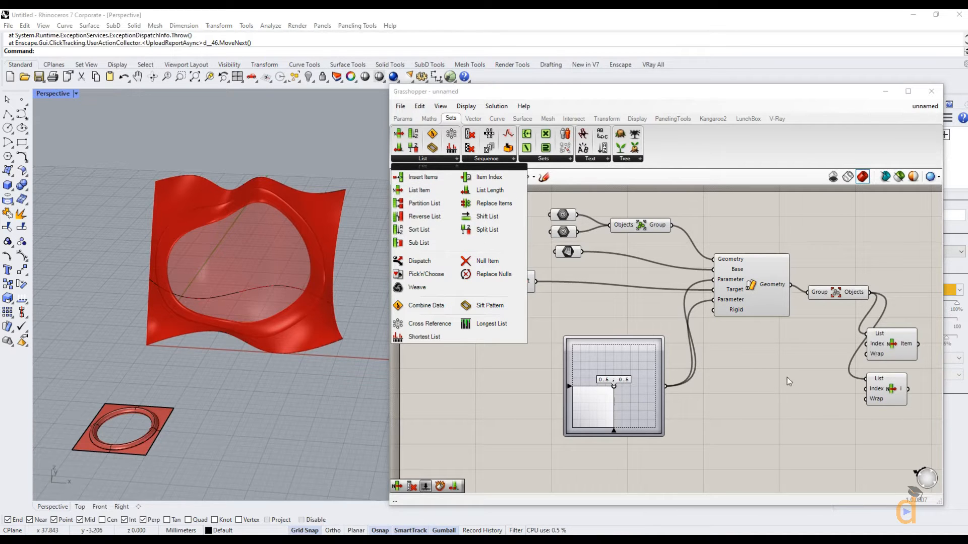
{"action": "left_click", "coordinate": [833, 445]}
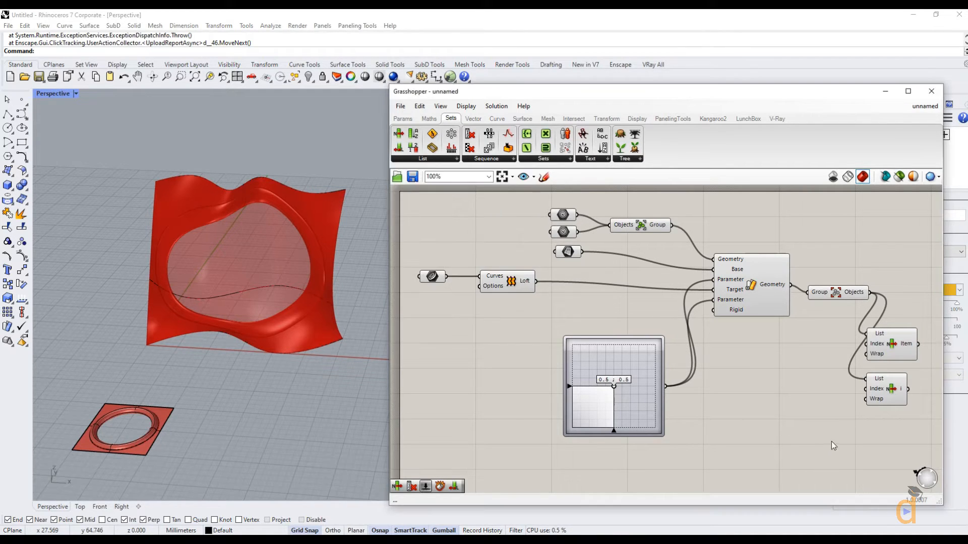
Step: Set the duplicated List Item's Index to 1, then check which morphed part each List Item outputs
{"action": "left_click_drag", "start_coordinate": [889, 398], "coordinate": [899, 401]}
{"action": "right_click", "coordinate": [883, 399]}
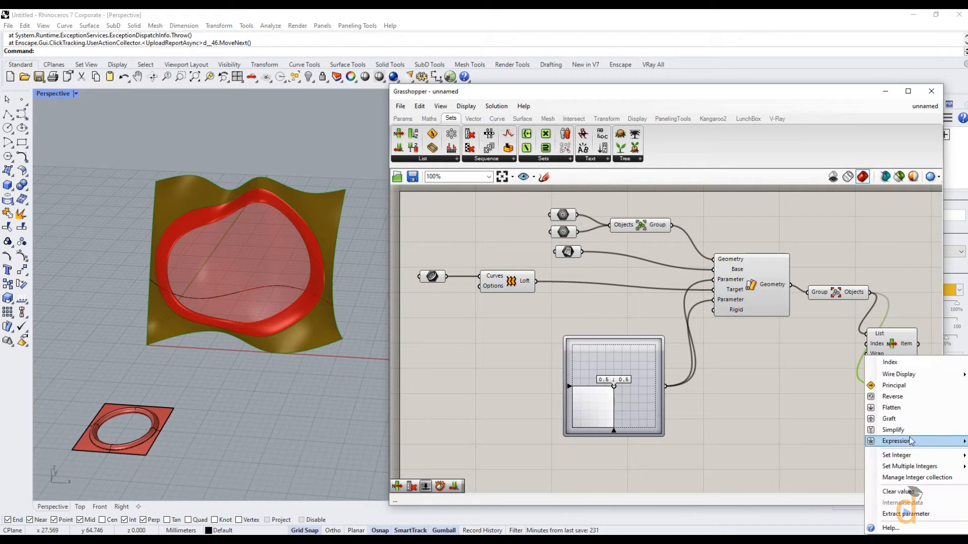
{"action": "mouse_move", "coordinate": [900, 456]}
{"action": "left_click", "coordinate": [759, 459]}
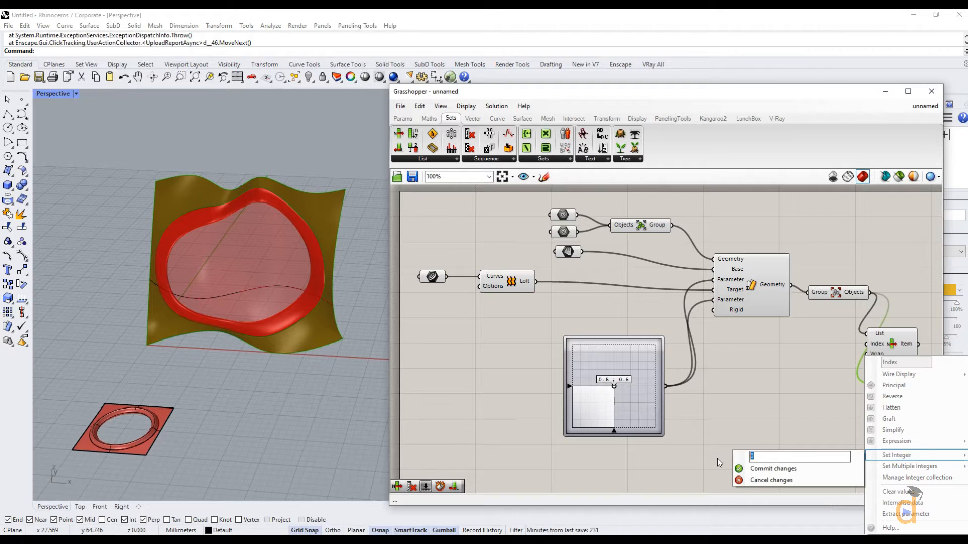
{"action": "type", "text": "1"}
{"action": "left_click", "coordinate": [760, 470]}
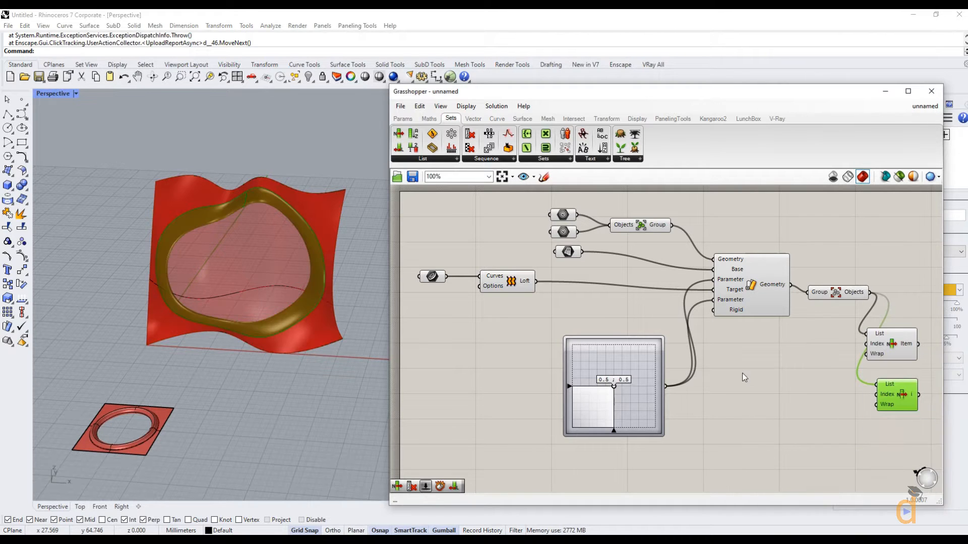
{"action": "left_click", "coordinate": [777, 360]}
{"action": "left_click_drag", "start_coordinate": [894, 398], "coordinate": [882, 387]}
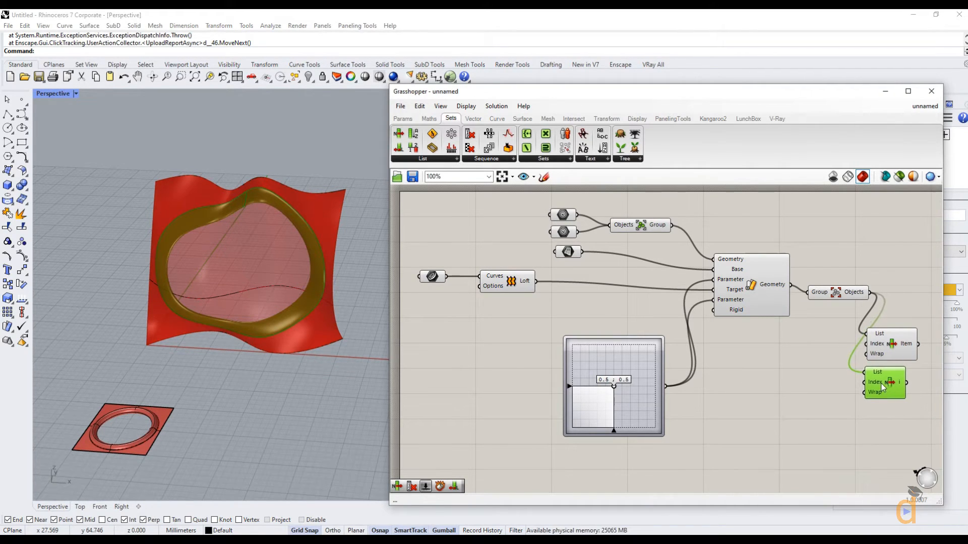
{"action": "left_click", "coordinate": [897, 356]}
{"action": "left_click", "coordinate": [886, 387]}
{"action": "left_click", "coordinate": [893, 353]}
{"action": "left_click", "coordinate": [883, 386]}
{"action": "left_click", "coordinate": [806, 382]}
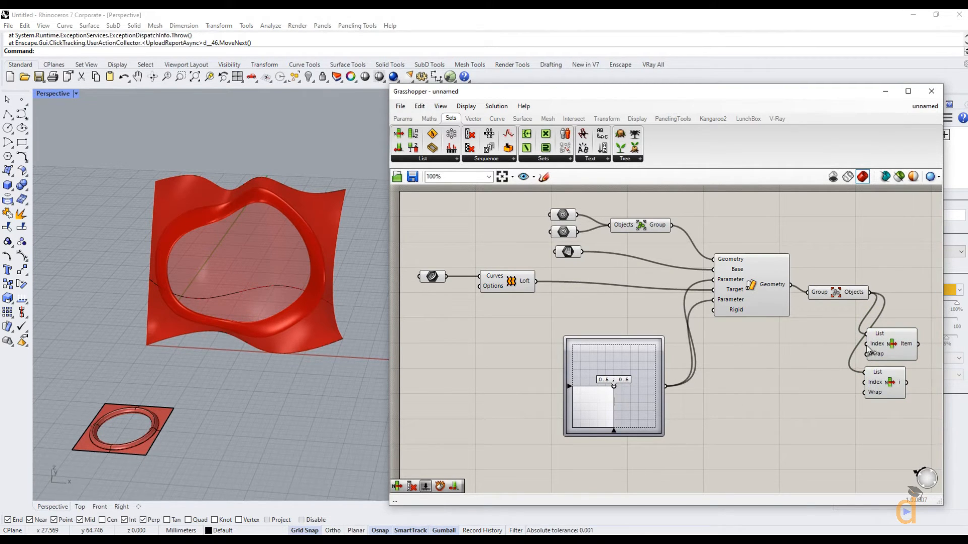
Step: Bake the morphed square panel from the original List Item to the Default layer with its colour by layer
{"action": "left_click", "coordinate": [902, 346]}
{"action": "right_click", "coordinate": [902, 345]}
{"action": "left_click", "coordinate": [908, 364]}
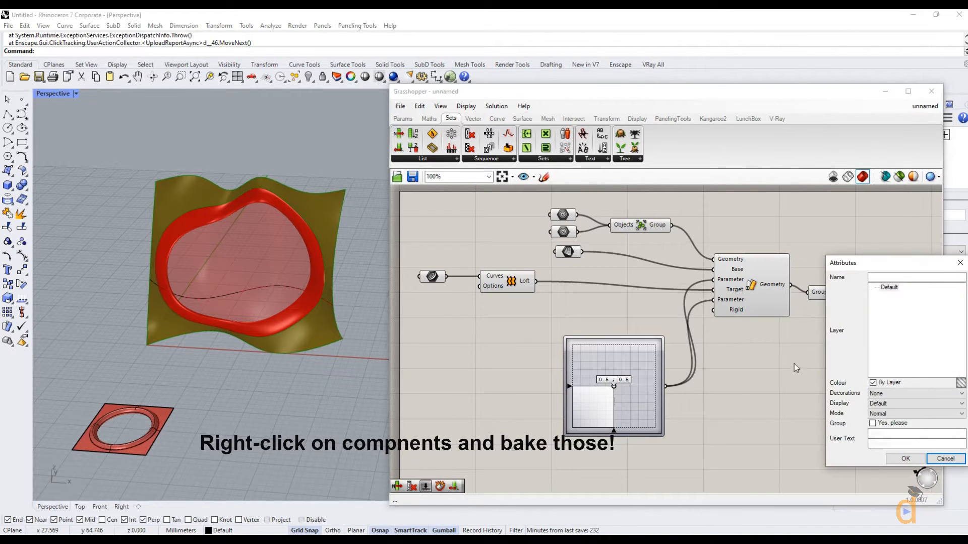
{"action": "left_click_drag", "start_coordinate": [857, 263], "coordinate": [655, 219]}
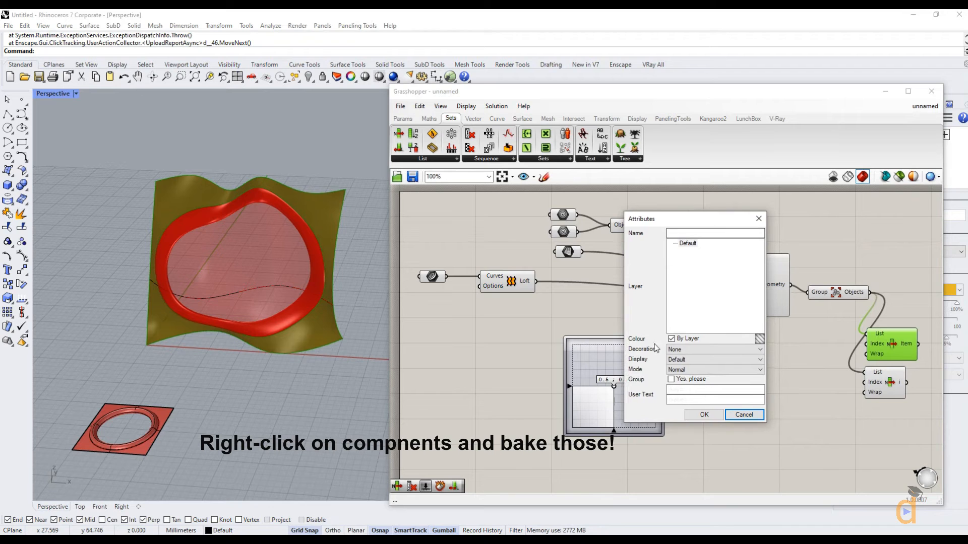
{"action": "left_click", "coordinate": [714, 415]}
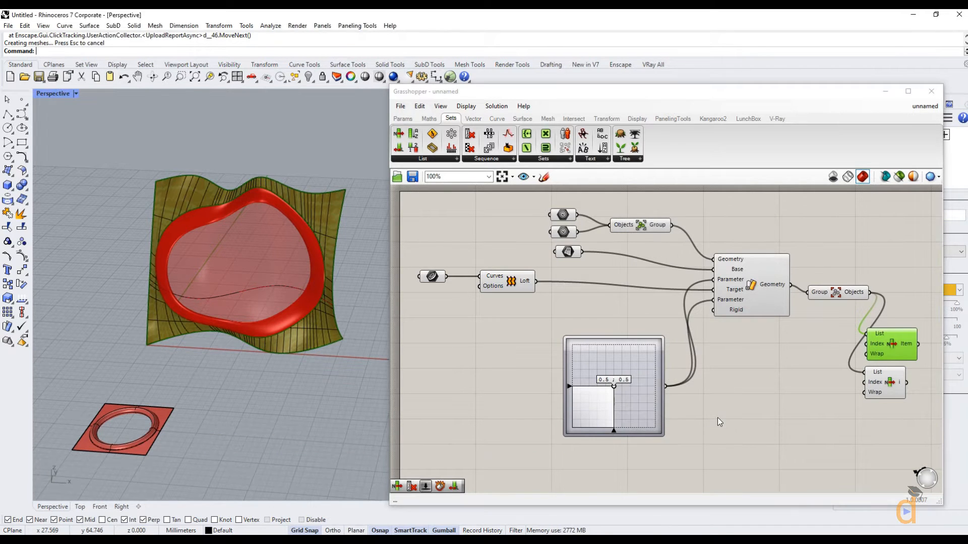
Step: Bake the morphed ring from the duplicated List Item to the Default layer with its colour by layer
{"action": "left_click", "coordinate": [842, 398]}
{"action": "left_click", "coordinate": [887, 390]}
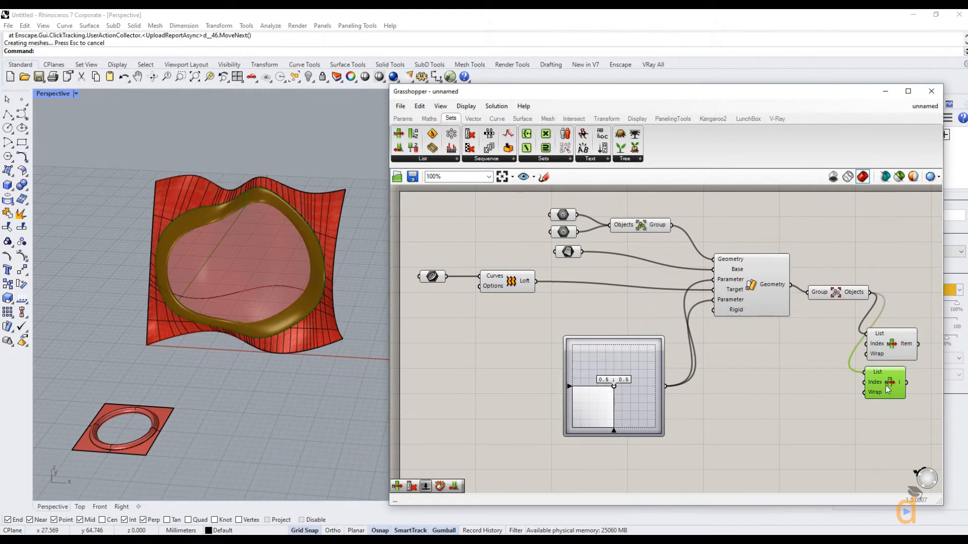
{"action": "right_click", "coordinate": [891, 385]}
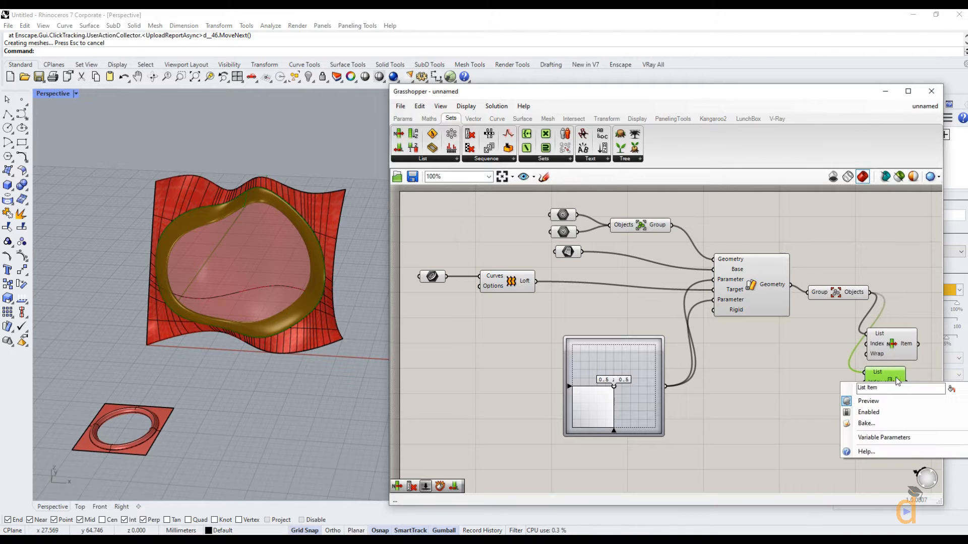
{"action": "left_click", "coordinate": [866, 423]}
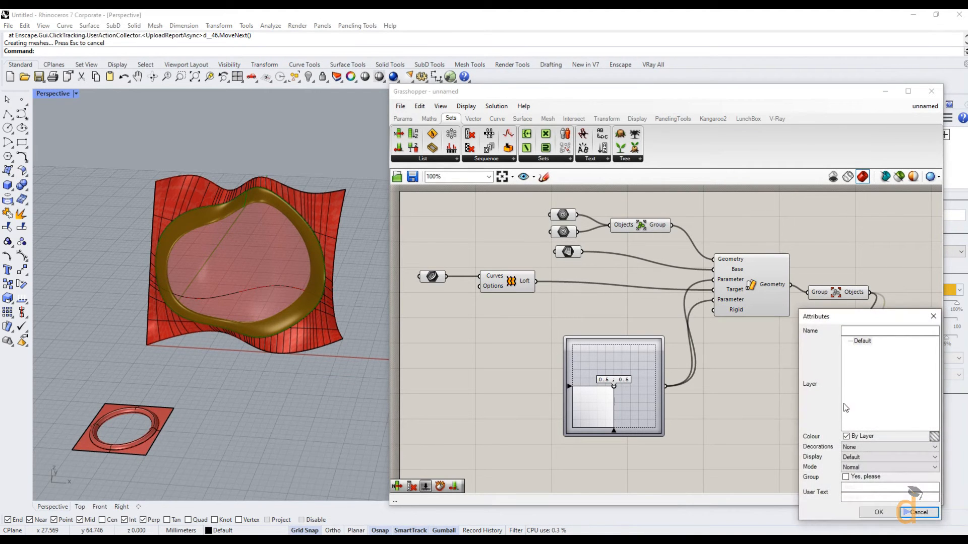
{"action": "left_click", "coordinate": [878, 512]}
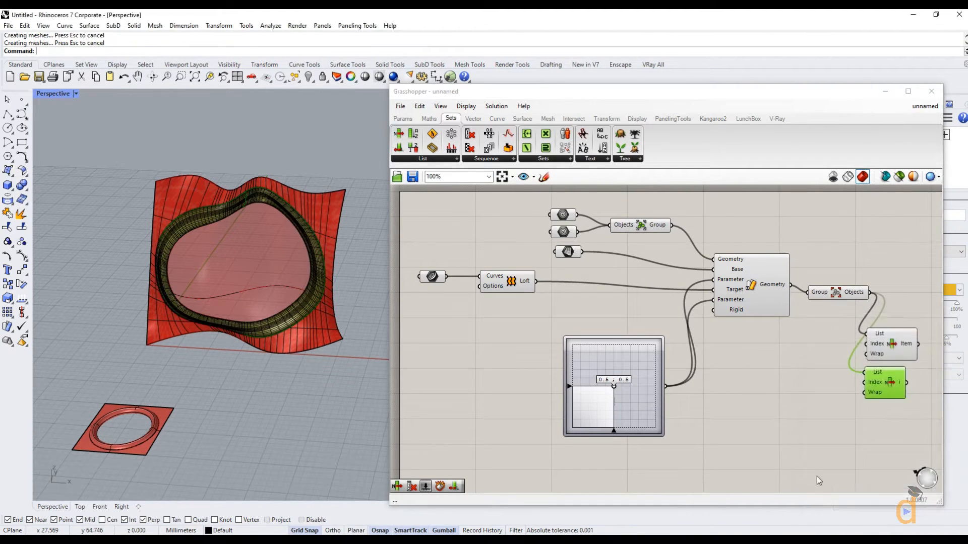
{"action": "left_click", "coordinate": [769, 410]}
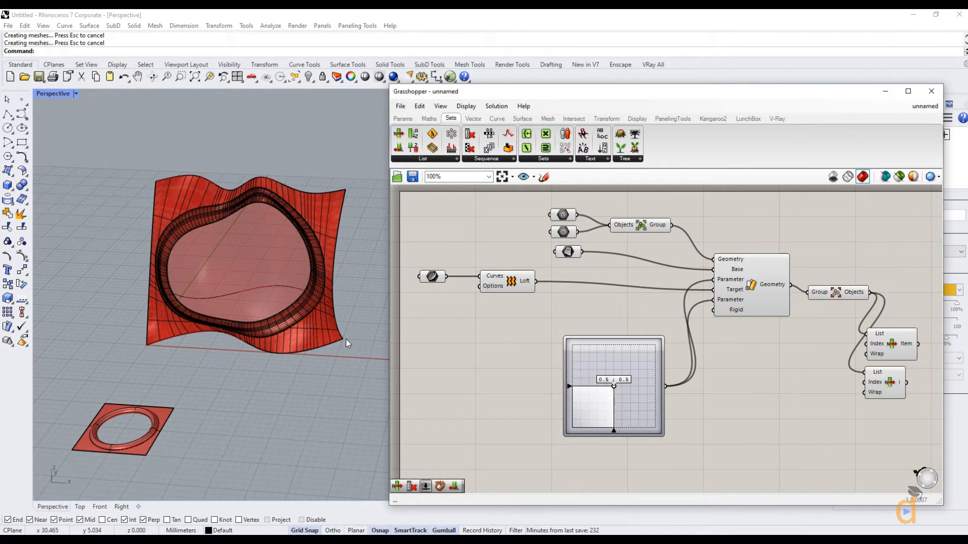
Step: Move the baked ring and square panel together along the X axis, well clear of the Grasshopper preview
{"action": "left_click", "coordinate": [309, 296]}
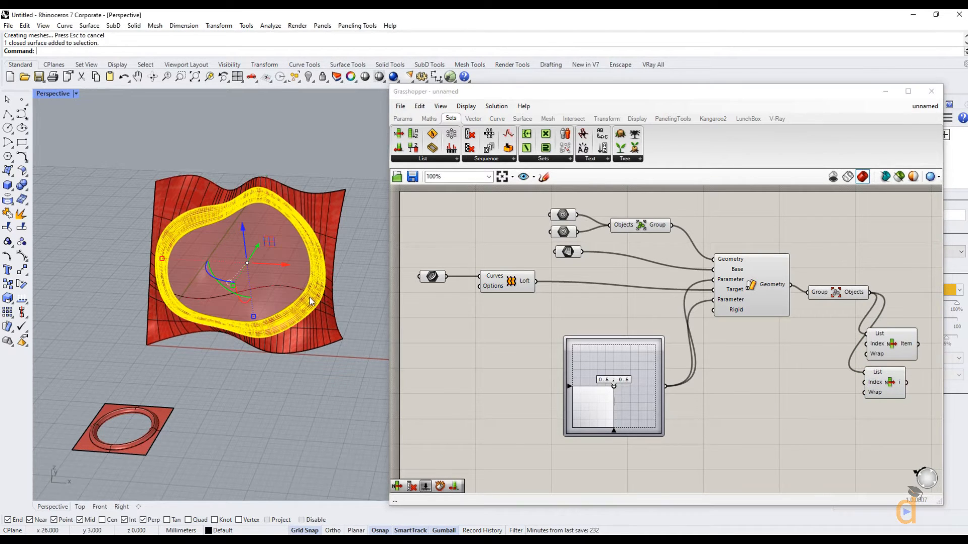
{"action": "left_click", "coordinate": [316, 325], "text": "shift"}
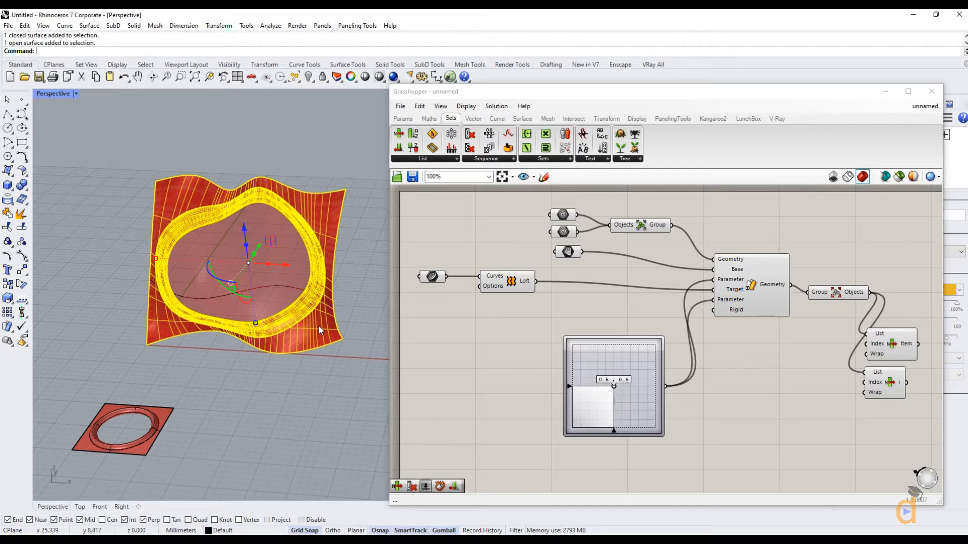
{"action": "scroll", "coordinate": [358, 388], "scroll_direction": "down", "scroll_amount": 3}
{"action": "scroll", "coordinate": [347, 382], "scroll_direction": "down", "scroll_amount": 2}
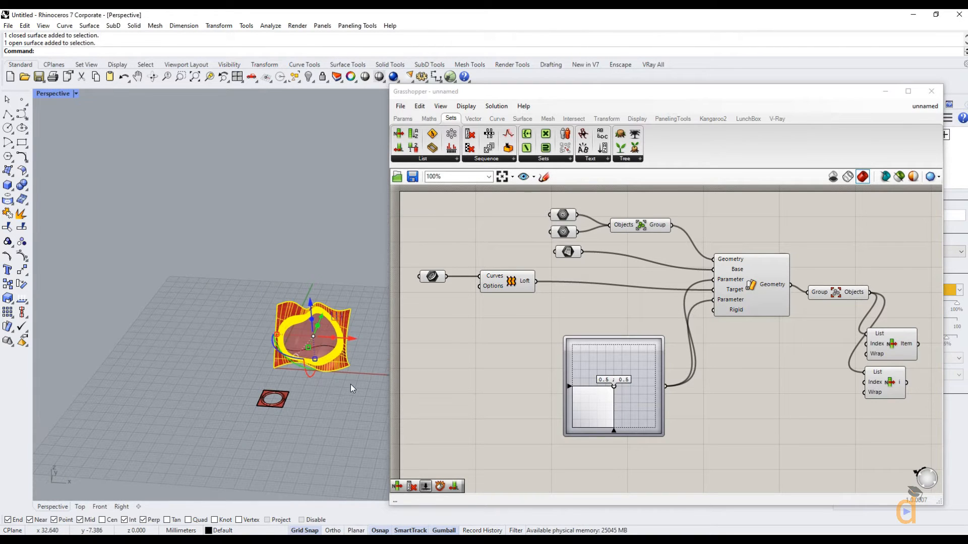
{"action": "left_click_drag", "start_coordinate": [355, 338], "coordinate": [183, 340]}
{"action": "left_click", "coordinate": [194, 355]}
{"action": "right_click_drag", "start_coordinate": [281, 370], "coordinate": [270, 349]}
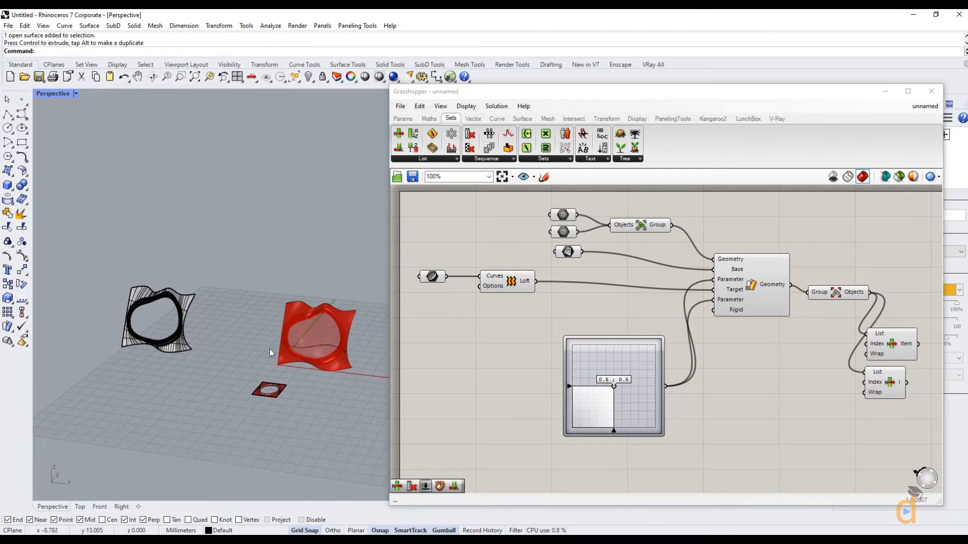
Step: Switch the Perspective viewport to Rendered display and minimize the Grasshopper window
{"action": "scroll", "coordinate": [241, 345], "scroll_direction": "up", "scroll_amount": 3}
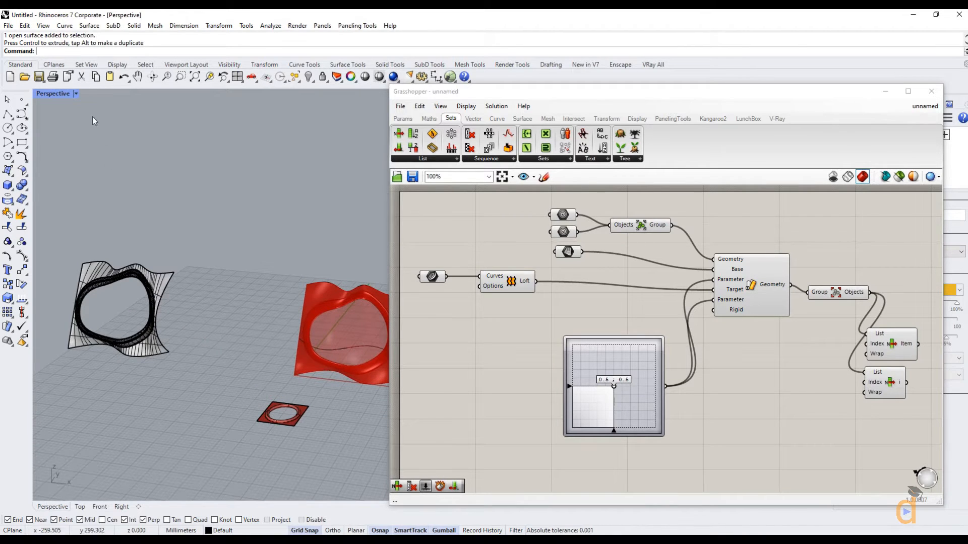
{"action": "left_click", "coordinate": [76, 93]}
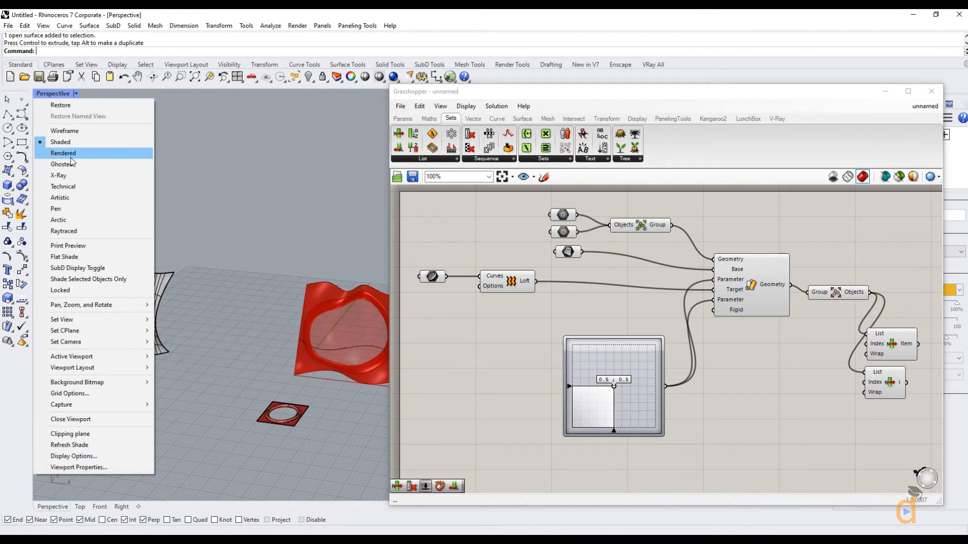
{"action": "left_click", "coordinate": [70, 153]}
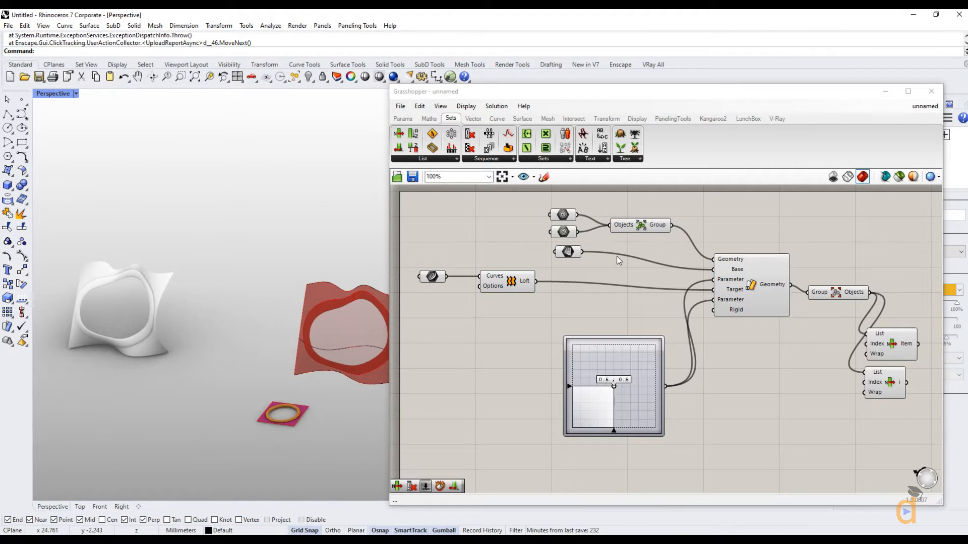
{"action": "left_click", "coordinate": [886, 92]}
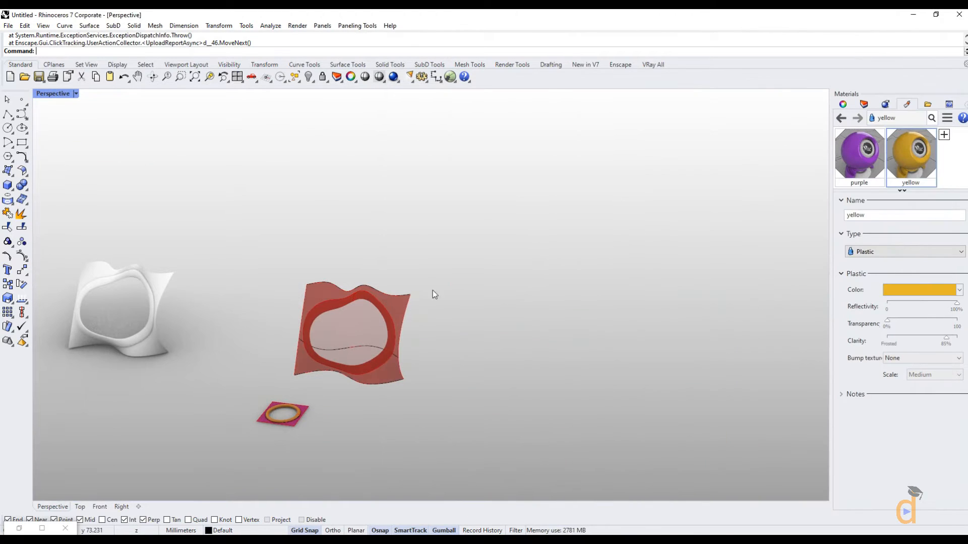
Step: Move both baked parts back along the X axis so they sit right beside the red preview
{"action": "scroll", "coordinate": [163, 337], "scroll_direction": "up", "scroll_amount": 2}
{"action": "left_click", "coordinate": [156, 335]}
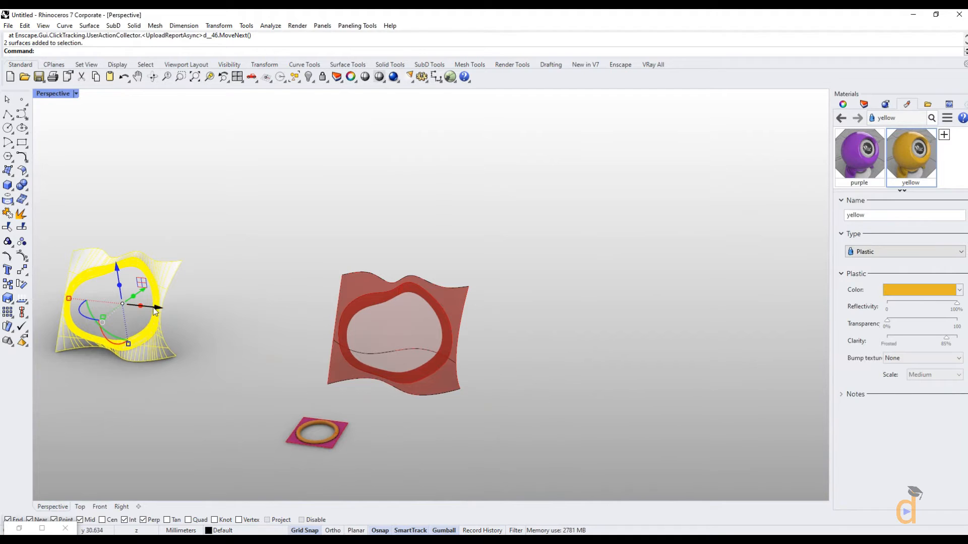
{"action": "left_click_drag", "start_coordinate": [155, 311], "coordinate": [292, 338]}
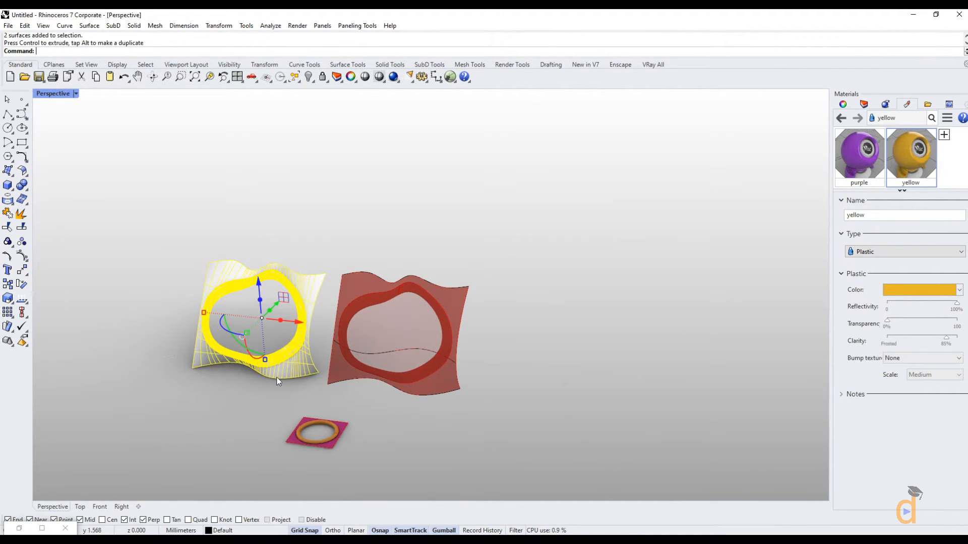
{"action": "left_click", "coordinate": [288, 396]}
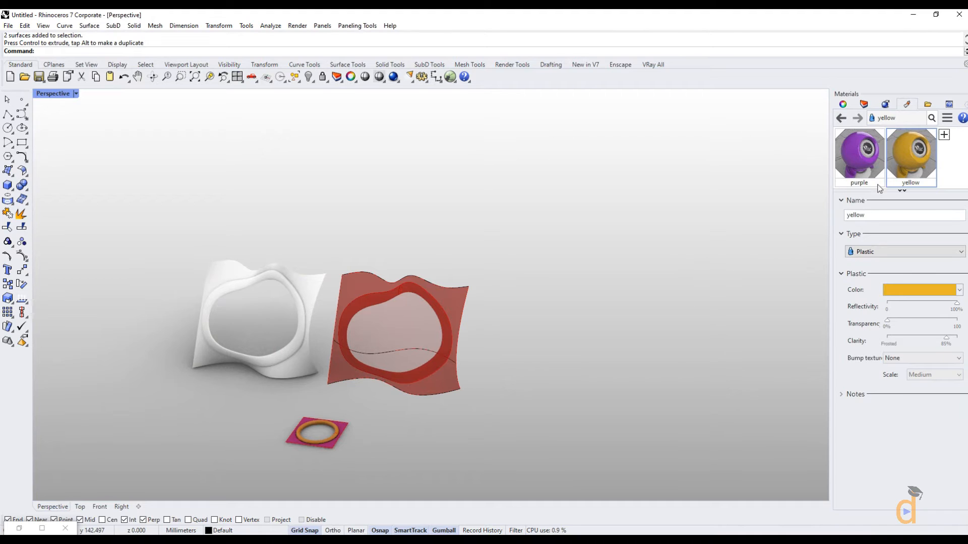
Step: Assign the purple material to the baked square panel and the yellow material to the baked ring
{"action": "left_click", "coordinate": [323, 285]}
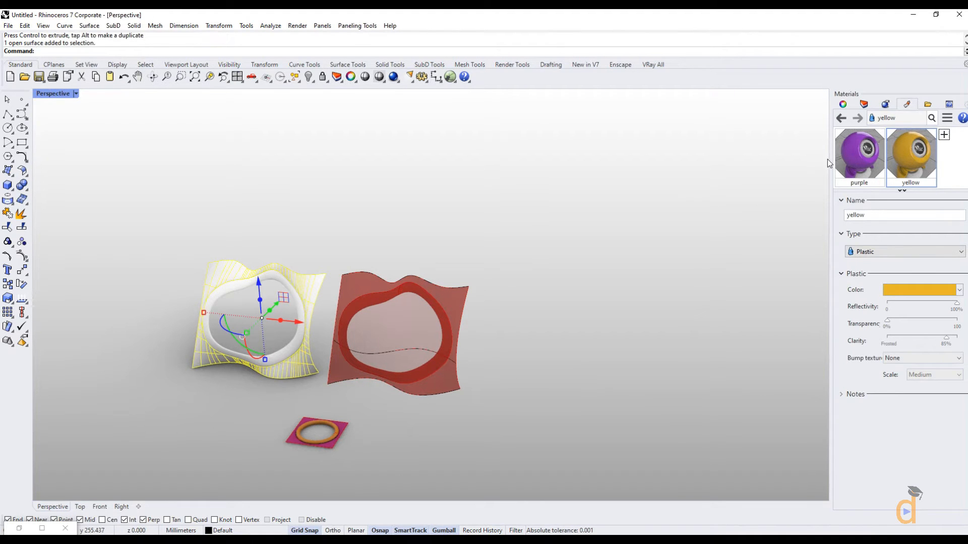
{"action": "left_click", "coordinate": [849, 149]}
{"action": "right_click", "coordinate": [849, 149]}
{"action": "left_click", "coordinate": [857, 138]}
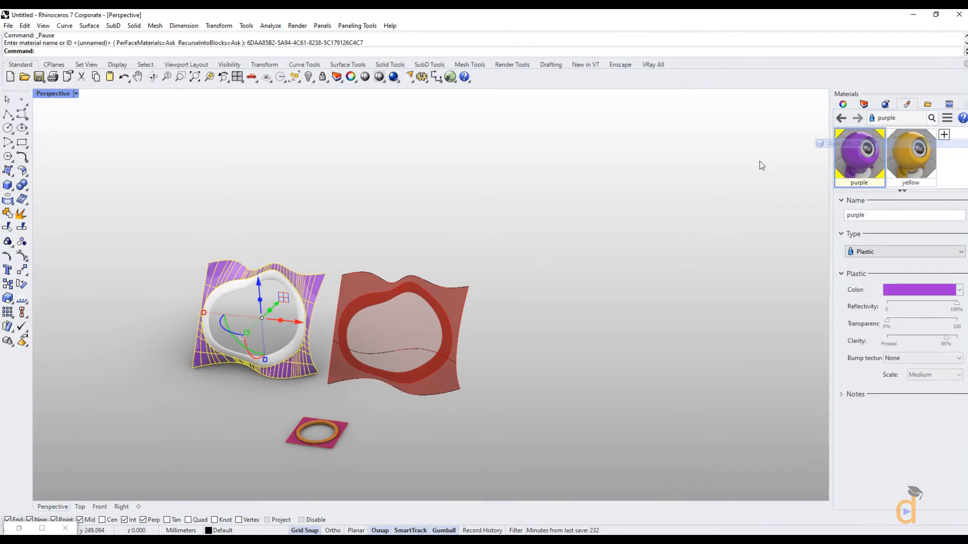
{"action": "left_click", "coordinate": [246, 283]}
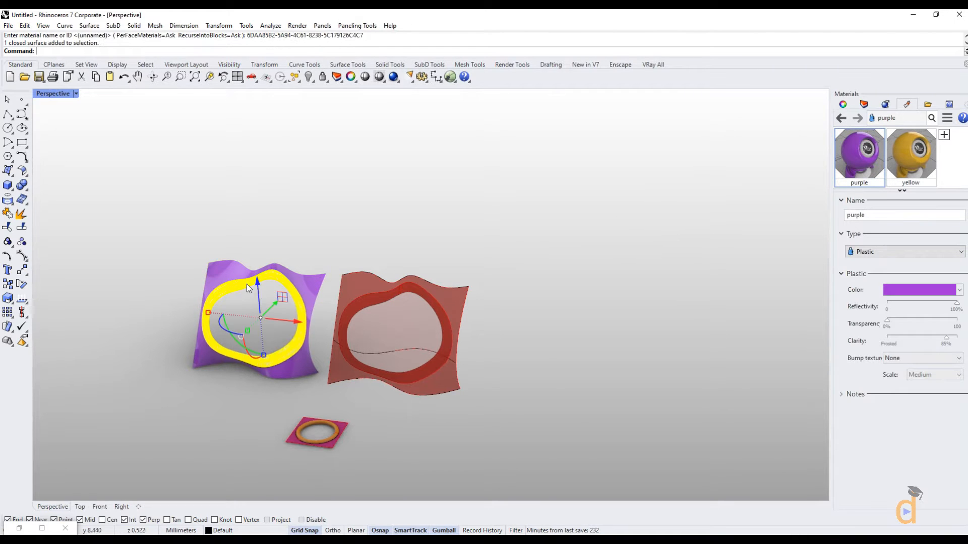
{"action": "right_click", "coordinate": [902, 156]}
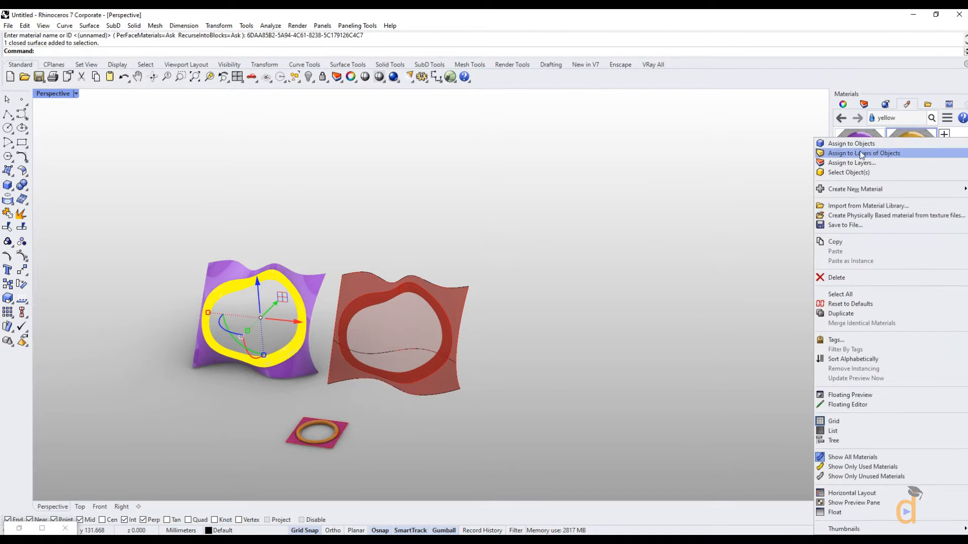
{"action": "left_click", "coordinate": [841, 144]}
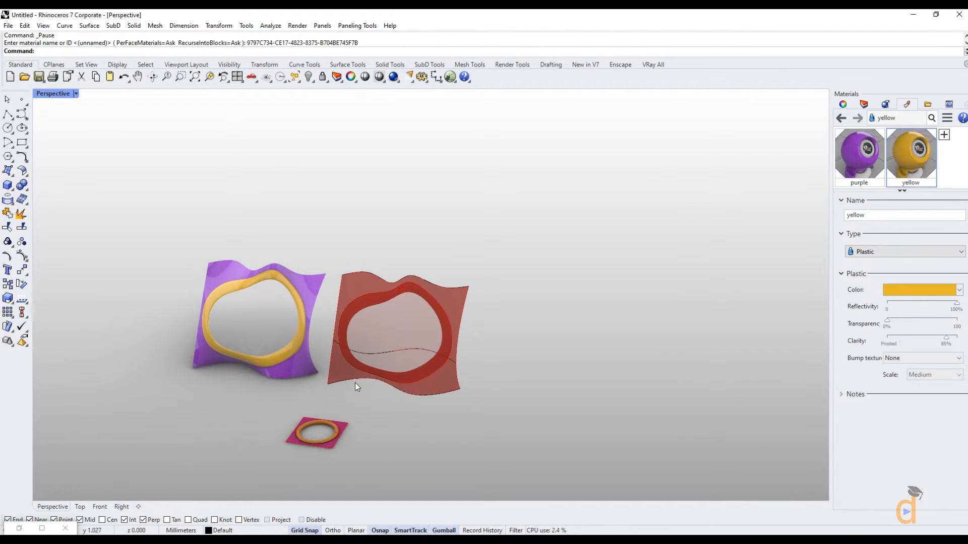
Step: Restore the Grasshopper window and frame the baked parts, the preview and the source module beside it
{"action": "left_click", "coordinate": [19, 529]}
{"action": "scroll", "coordinate": [234, 392], "scroll_direction": "down", "scroll_amount": 3}
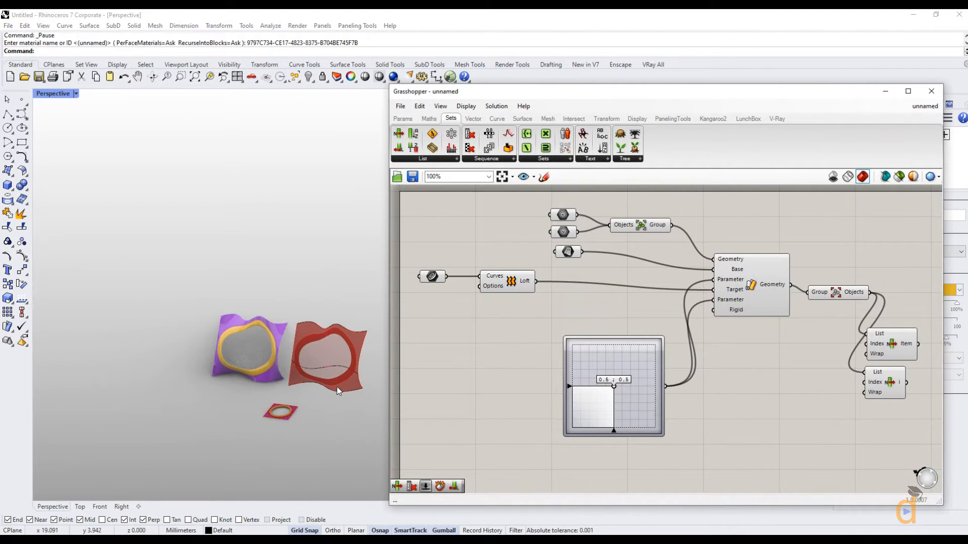
{"action": "scroll", "coordinate": [361, 382], "scroll_direction": "up", "scroll_amount": 4}
{"action": "scroll", "coordinate": [362, 382], "scroll_direction": "up", "scroll_amount": 2}
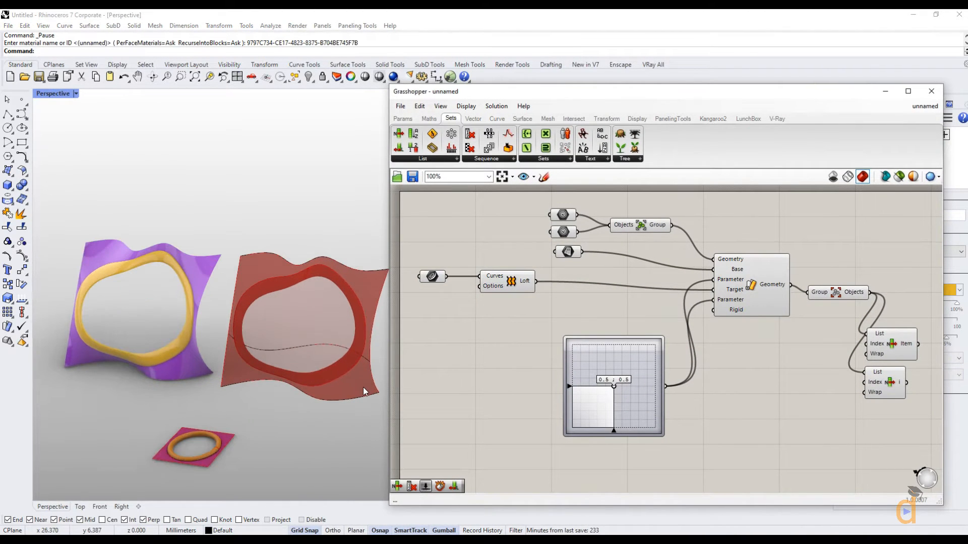
{"action": "scroll", "coordinate": [364, 388], "scroll_direction": "up", "scroll_amount": 2}
{"action": "mouse_move", "coordinate": [364, 388]}
{"action": "right_mouse_down"}
{"action": "mouse_move", "coordinate": [314, 380]}
{"action": "mouse_move", "coordinate": [353, 392]}
{"action": "right_mouse_up"}
{"action": "left_click", "coordinate": [138, 77]}
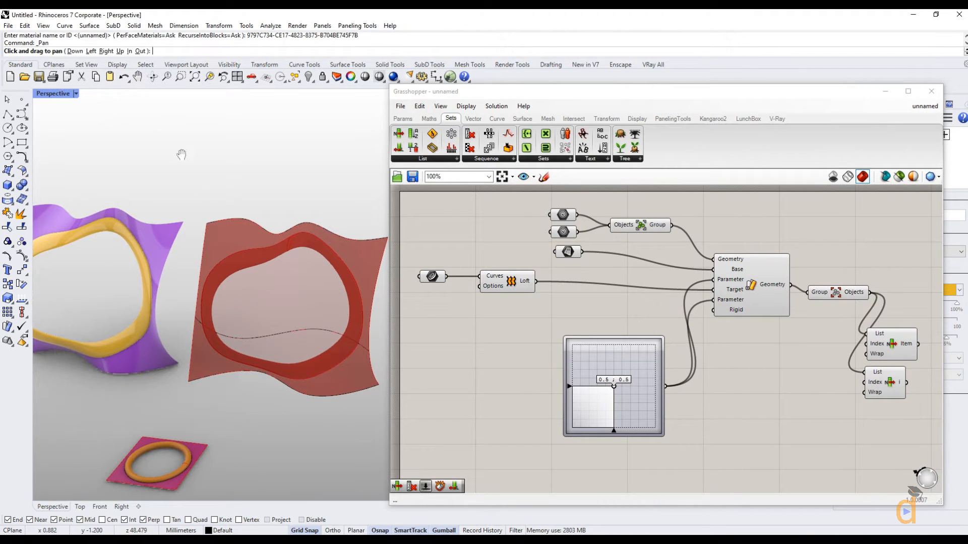
{"action": "left_click_drag", "start_coordinate": [192, 177], "coordinate": [197, 160]}
{"action": "scroll", "coordinate": [197, 160], "scroll_direction": "down", "scroll_amount": 2}
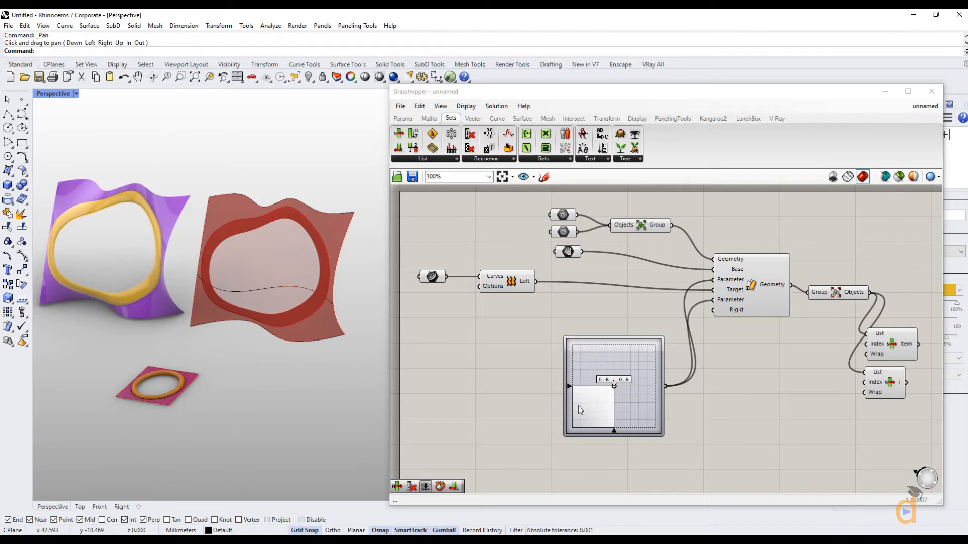
{"action": "left_click", "coordinate": [512, 362]}
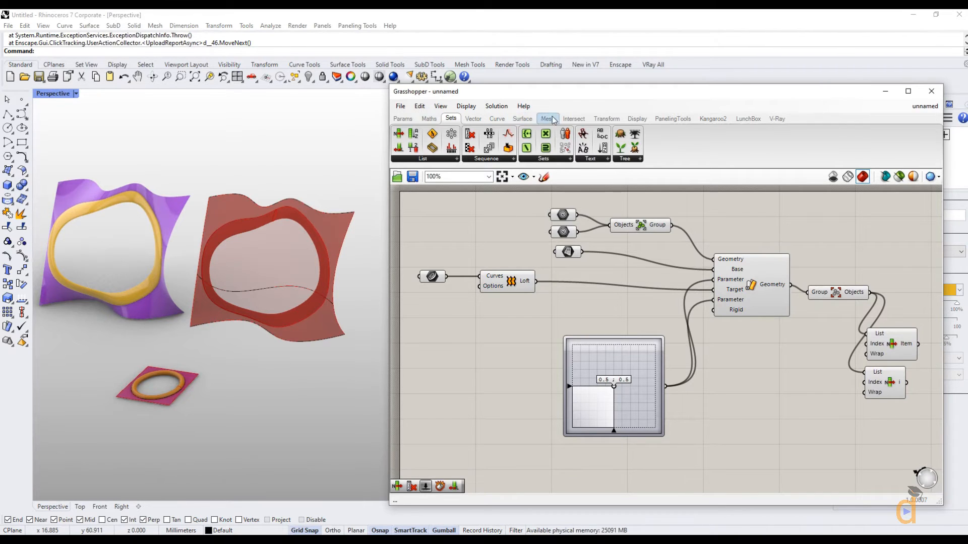
{"action": "mouse_move", "coordinate": [580, 121]}
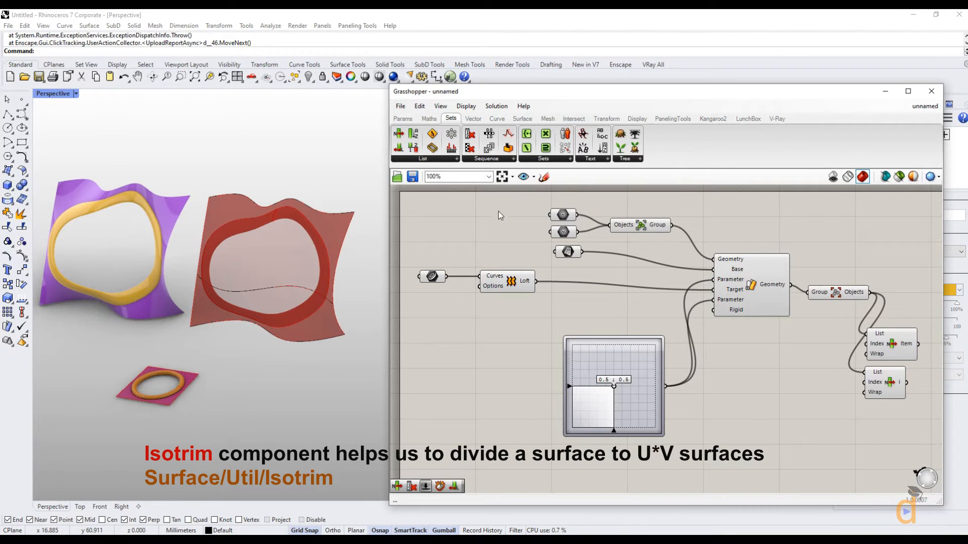
Step: Add an Isotrim component between Loft and Sporph, and disconnect the loft from Sporph's Target input
{"action": "left_click", "coordinate": [524, 120]}
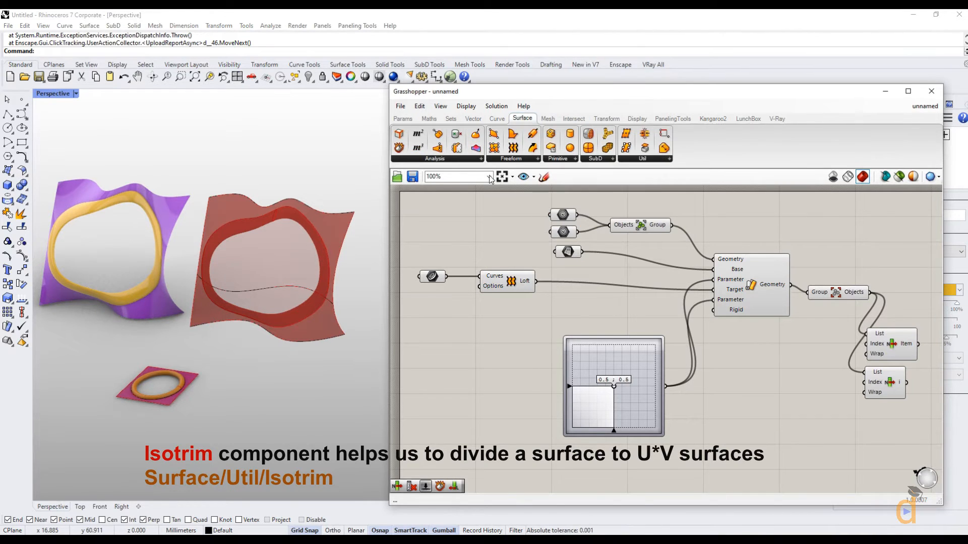
{"action": "left_click", "coordinate": [643, 160]}
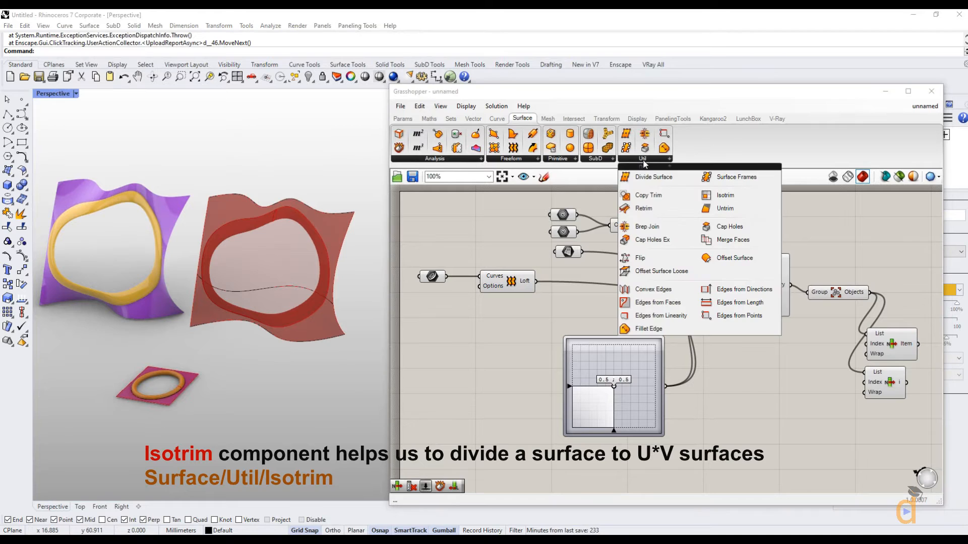
{"action": "left_click_drag", "start_coordinate": [725, 200], "coordinate": [650, 304]}
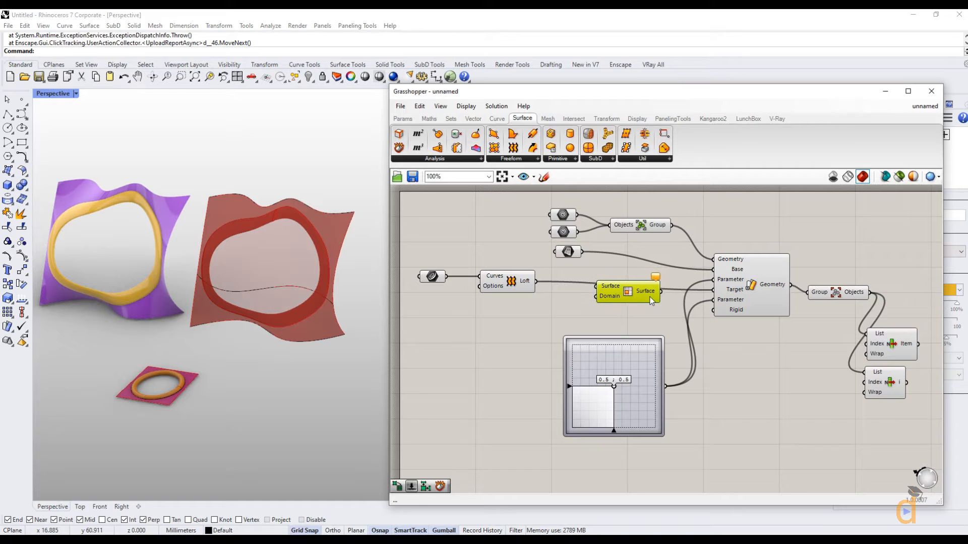
{"action": "right_click", "coordinate": [736, 295]}
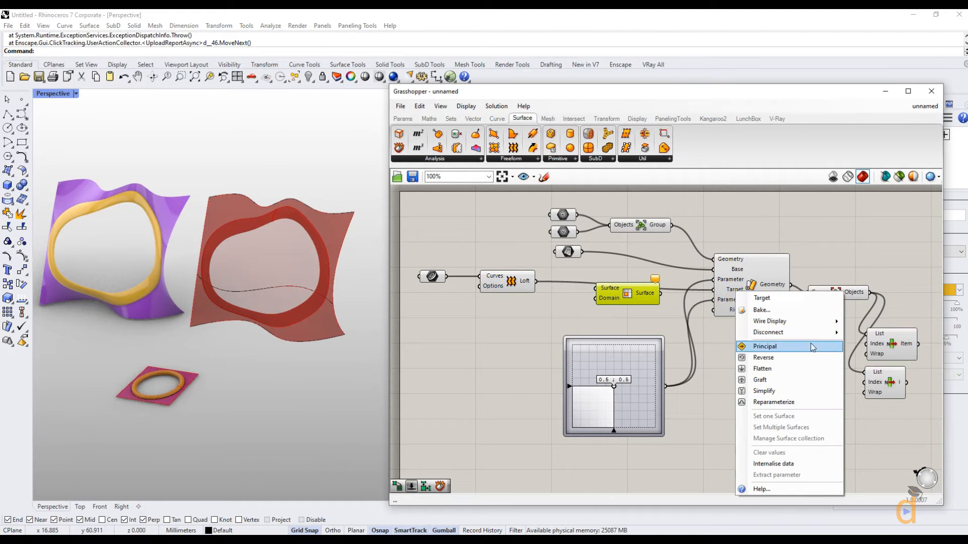
{"action": "mouse_move", "coordinate": [805, 334]}
{"action": "left_click", "coordinate": [860, 333]}
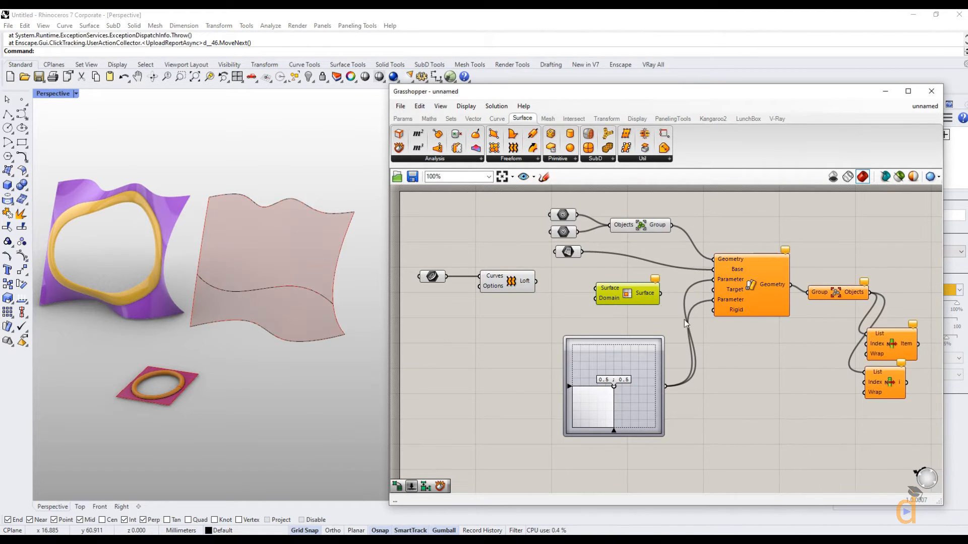
Step: Reposition Isotrim, move the MD Slider lower to free space, and wire the Loft output into Isotrim's Surface input
{"action": "left_click_drag", "start_coordinate": [639, 296], "coordinate": [659, 285]}
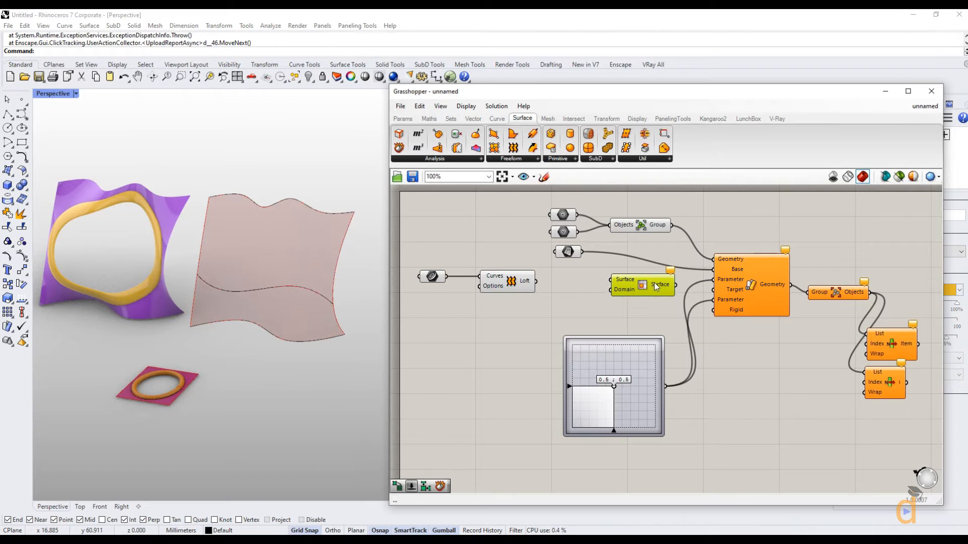
{"action": "left_click", "coordinate": [522, 282]}
{"action": "left_click", "coordinate": [631, 301]}
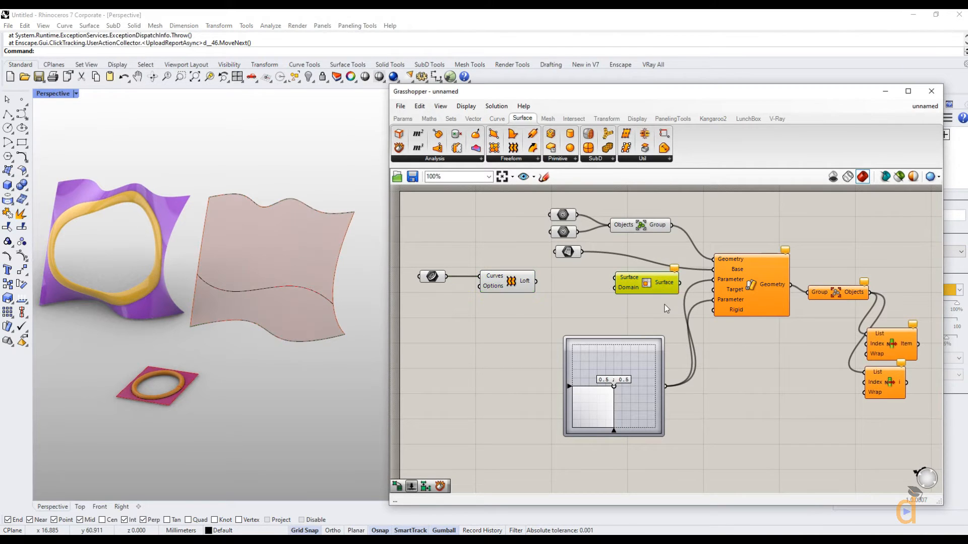
{"action": "left_click_drag", "start_coordinate": [636, 356], "coordinate": [619, 373]}
{"action": "left_click", "coordinate": [600, 330]}
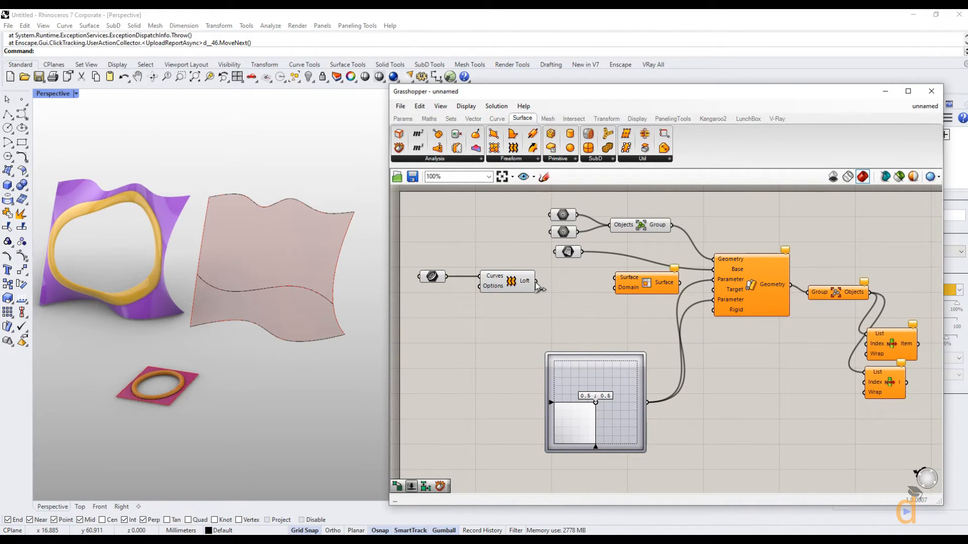
{"action": "left_click_drag", "start_coordinate": [536, 282], "coordinate": [614, 277]}
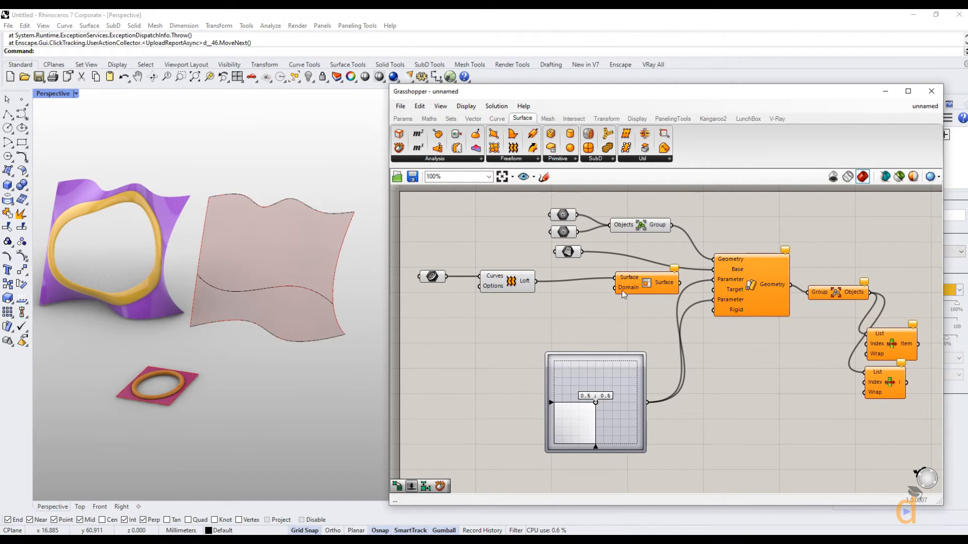
Step: Add a Divide Domain² component below the Loft and Isotrim components
{"action": "left_click", "coordinate": [429, 118]}
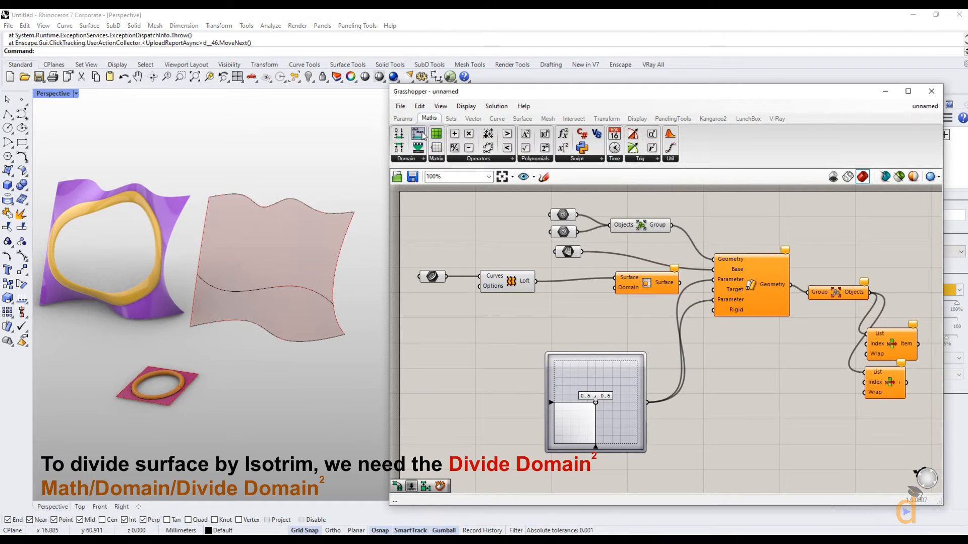
{"action": "left_click", "coordinate": [423, 158]}
{"action": "left_click_drag", "start_coordinate": [434, 350], "coordinate": [579, 322]}
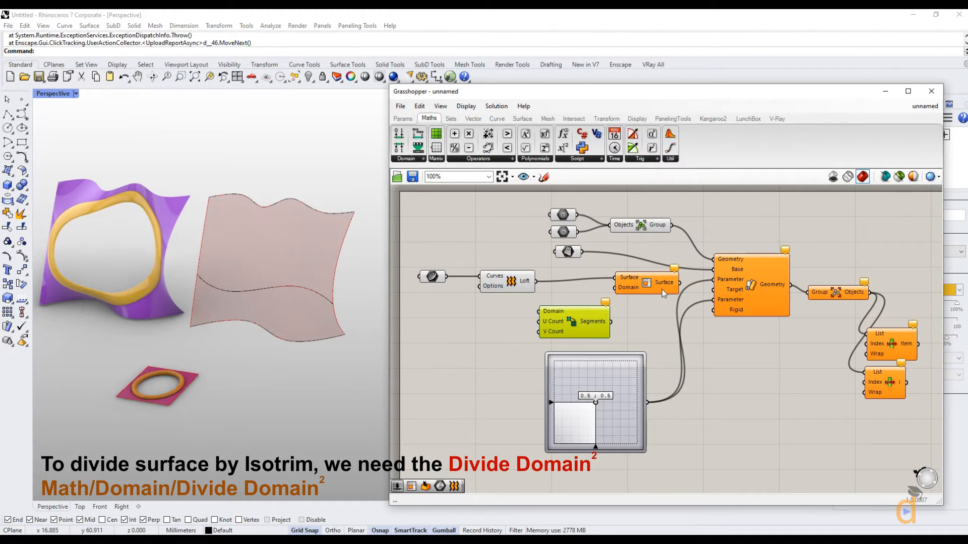
Step: Spread out the canvas by shifting Sporph with its downstream components, Isotrim and Divide Domain² slightly away from the Loft
{"action": "left_click_drag", "start_coordinate": [918, 262], "coordinate": [759, 383]}
{"action": "left_click_drag", "start_coordinate": [772, 307], "coordinate": [788, 302]}
{"action": "left_click", "coordinate": [674, 311]}
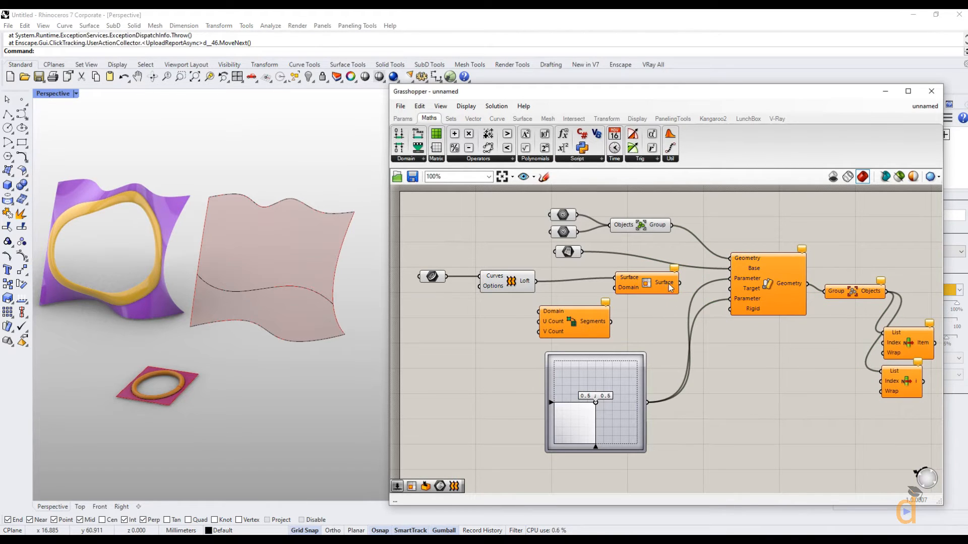
{"action": "left_click_drag", "start_coordinate": [668, 284], "coordinate": [683, 284]}
{"action": "left_click_drag", "start_coordinate": [593, 324], "coordinate": [602, 325]}
{"action": "left_click", "coordinate": [530, 310]}
Step: Wire the Loft output into Divide Domain²'s Domain input and its Segments output into Isotrim's Domain input
{"action": "left_click_drag", "start_coordinate": [535, 281], "coordinate": [550, 312]}
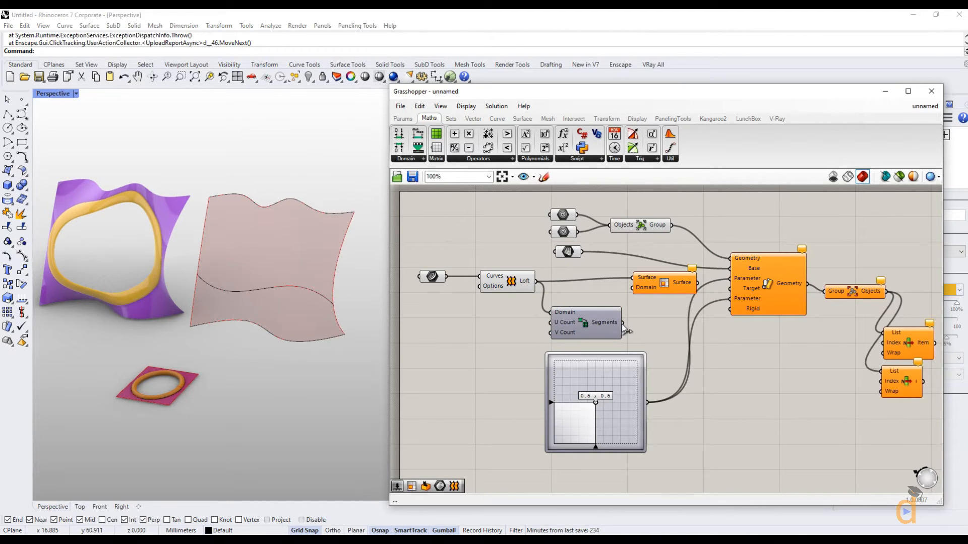
{"action": "left_click_drag", "start_coordinate": [622, 322], "coordinate": [632, 287]}
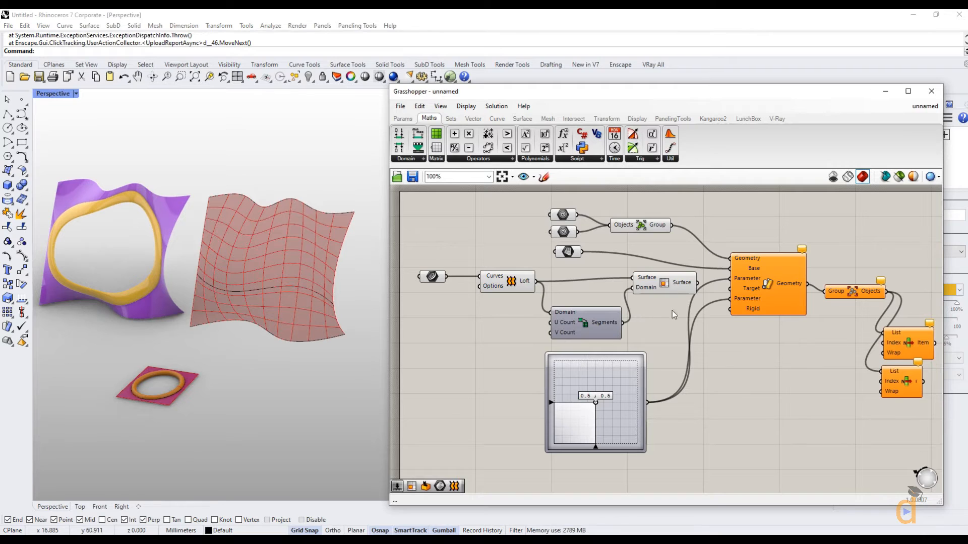
{"action": "left_click", "coordinate": [682, 284]}
{"action": "left_click", "coordinate": [669, 313]}
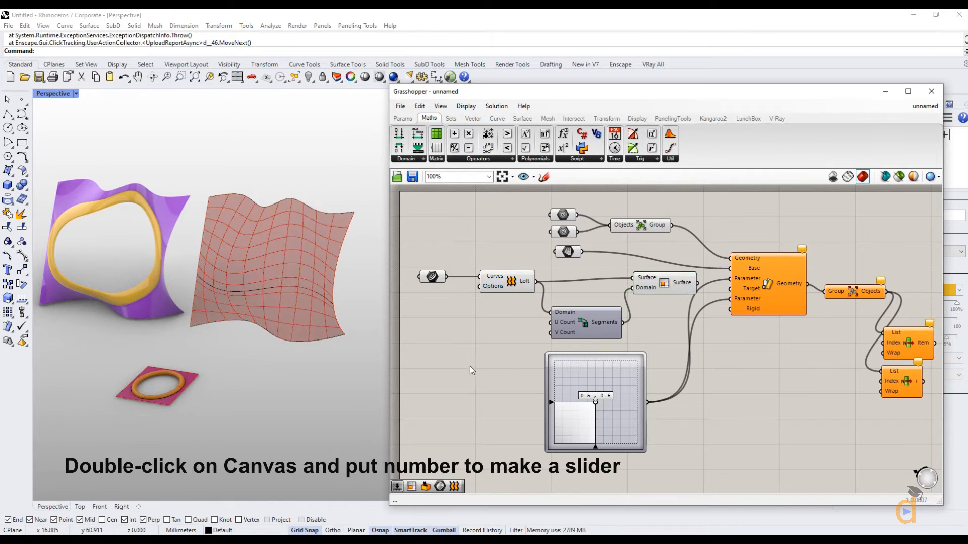
Step: Create two number sliders with value 12 and wire them to Divide Domain²'s U Count and V Count inputs
{"action": "double_click", "coordinate": [462, 358]}
{"action": "type", "text": "1"}
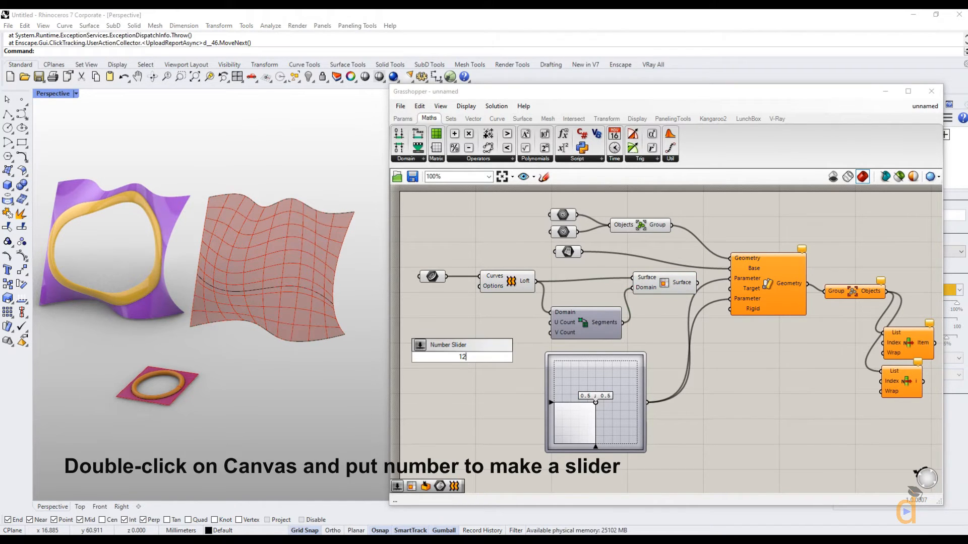
{"action": "type", "text": "2"}
{"action": "key", "text": "Return"}
{"action": "left_click_drag", "start_coordinate": [485, 360], "coordinate": [504, 324]}
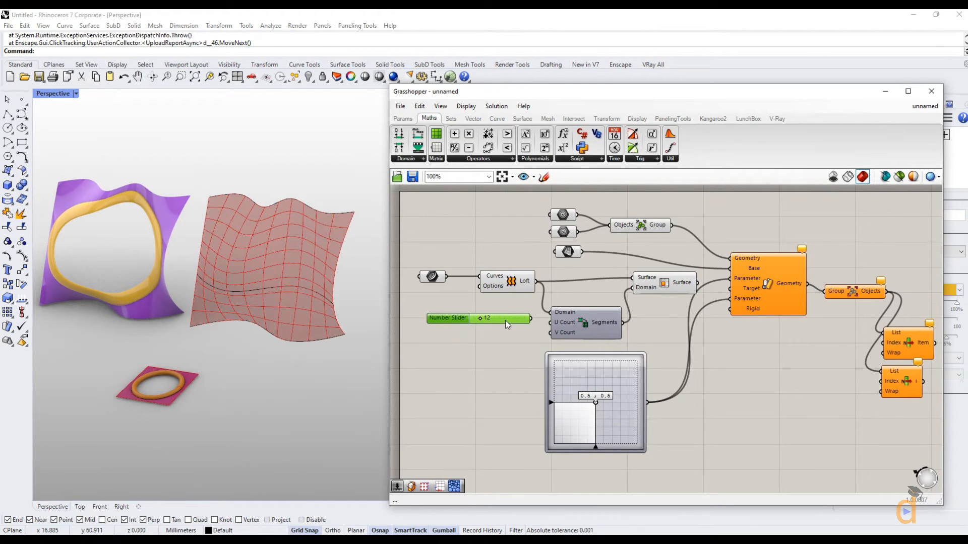
{"action": "double_click", "coordinate": [505, 340]}
{"action": "type", "text": "12"}
{"action": "key", "text": "Return"}
{"action": "left_click_drag", "start_coordinate": [530, 339], "coordinate": [551, 333]}
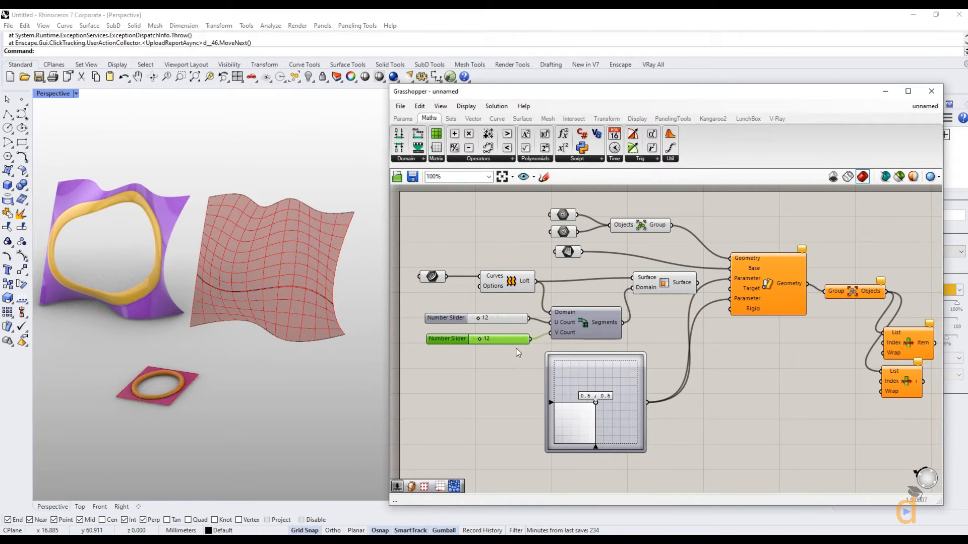
{"action": "left_click", "coordinate": [481, 360]}
Step: Set both the U Count and V Count sliders to 6
{"action": "scroll", "coordinate": [473, 327], "scroll_direction": "up", "scroll_amount": 3}
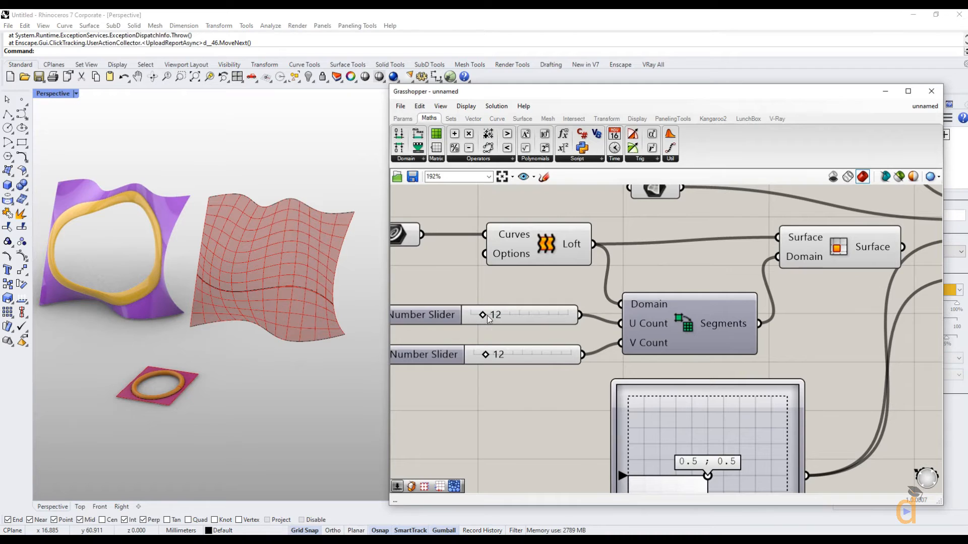
{"action": "double_click", "coordinate": [472, 320]}
{"action": "type", "text": "6"}
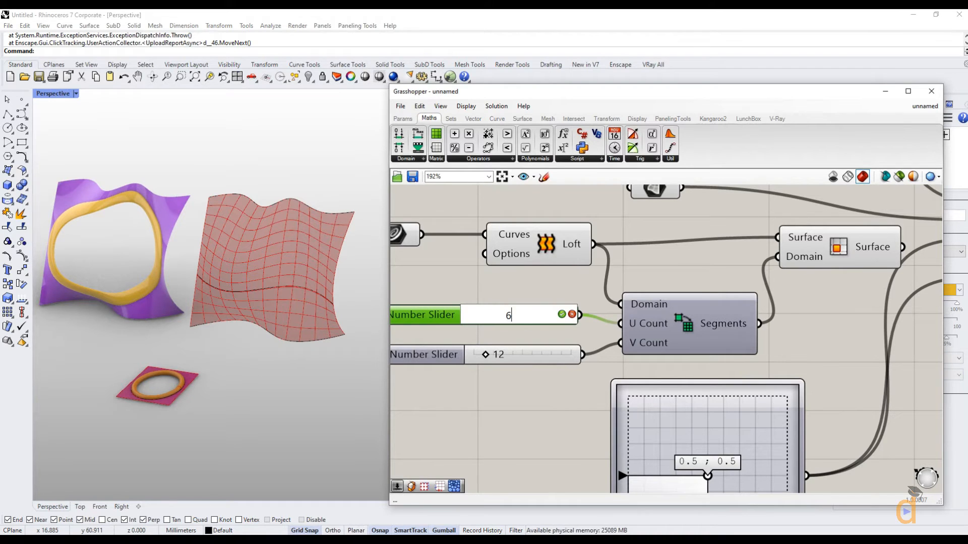
{"action": "key", "text": "Return"}
{"action": "left_click", "coordinate": [497, 389]}
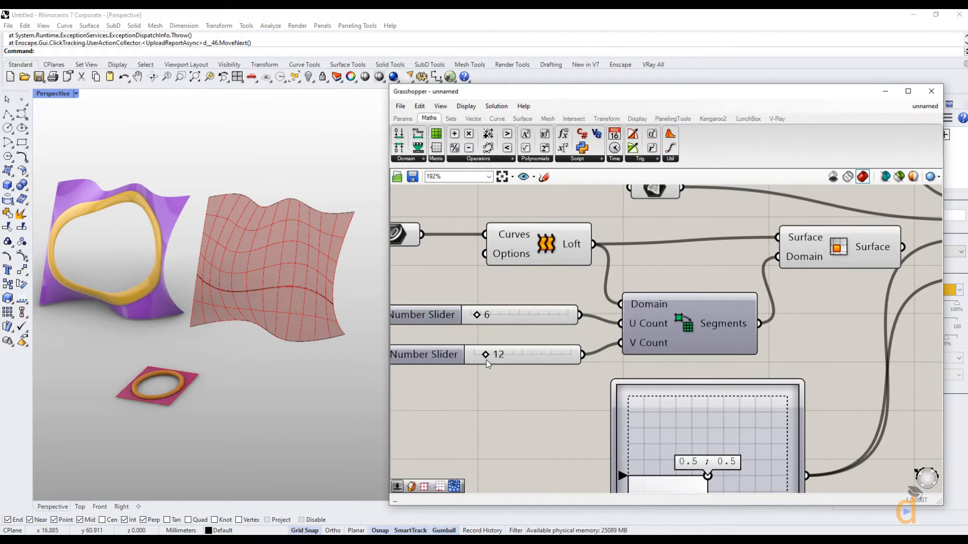
{"action": "left_click_drag", "start_coordinate": [483, 355], "coordinate": [482, 356]}
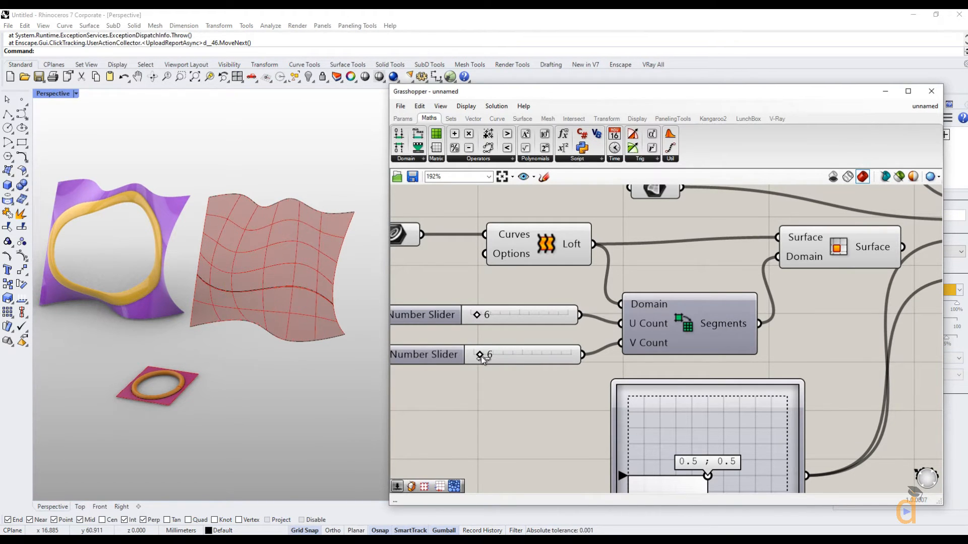
Step: Wire Isotrim's Surface output into Sporph's Target input and set that input to Reparameterize
{"action": "scroll", "coordinate": [469, 347], "scroll_direction": "down", "scroll_amount": 4}
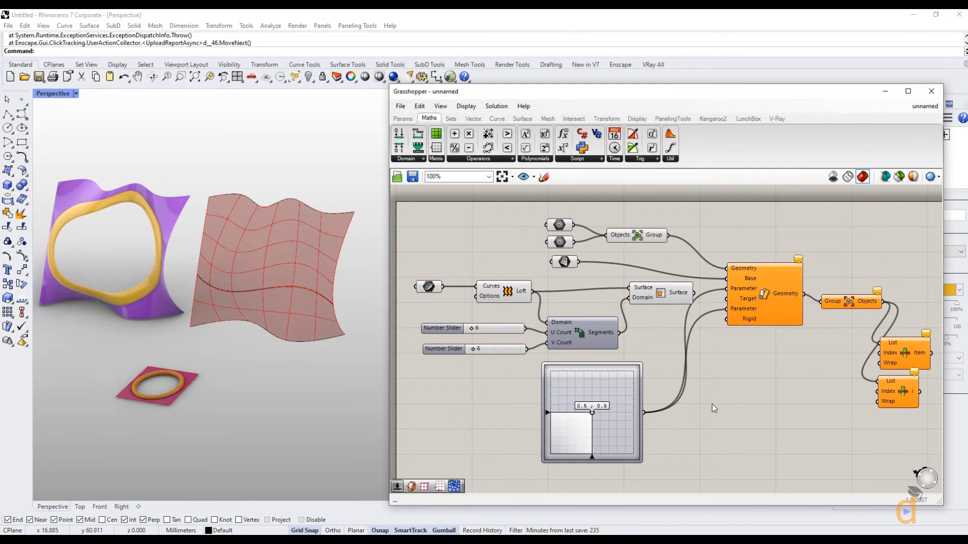
{"action": "mouse_move", "coordinate": [711, 403]}
{"action": "right_mouse_down"}
{"action": "mouse_move", "coordinate": [694, 386]}
{"action": "mouse_move", "coordinate": [709, 388]}
{"action": "right_mouse_up"}
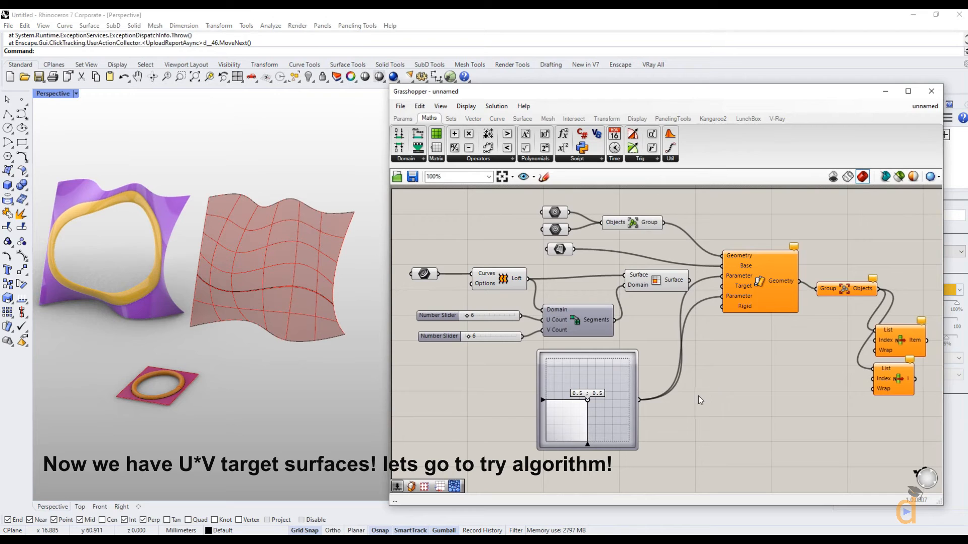
{"action": "left_click_drag", "start_coordinate": [689, 280], "coordinate": [722, 285]}
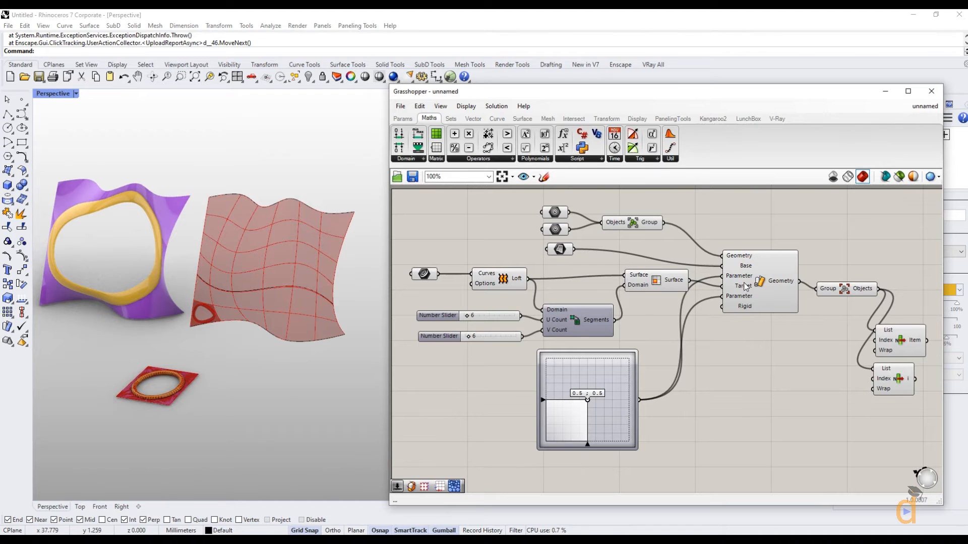
{"action": "mouse_move", "coordinate": [743, 289]}
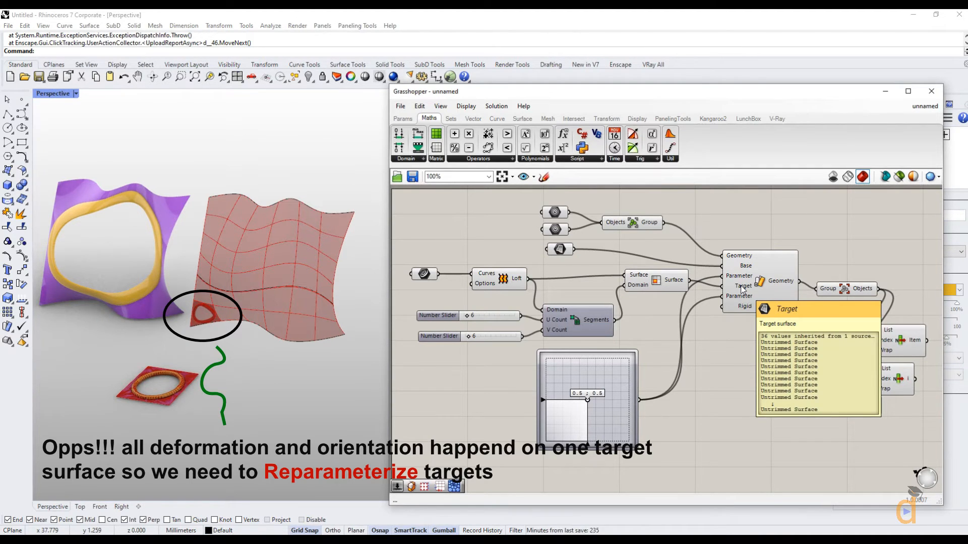
{"action": "right_click", "coordinate": [742, 287]}
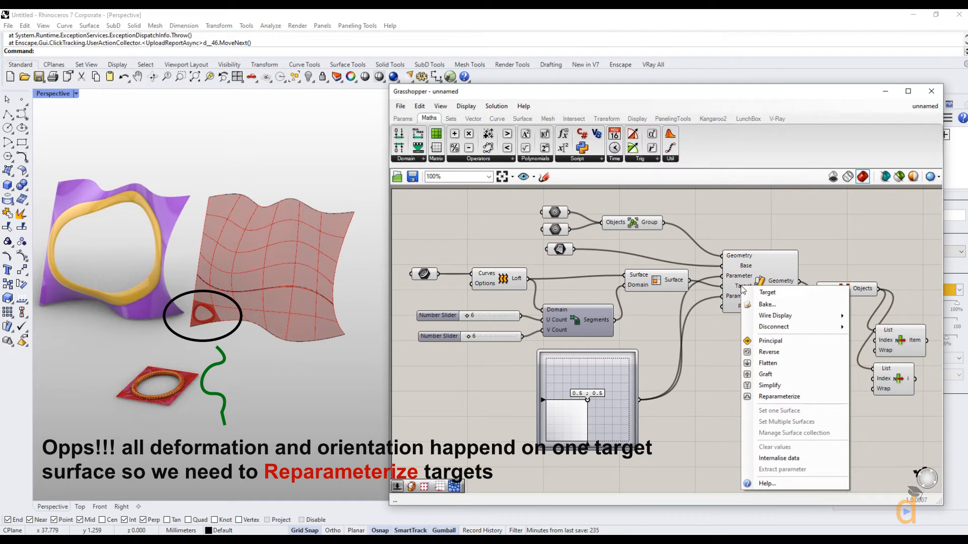
{"action": "left_click", "coordinate": [776, 398]}
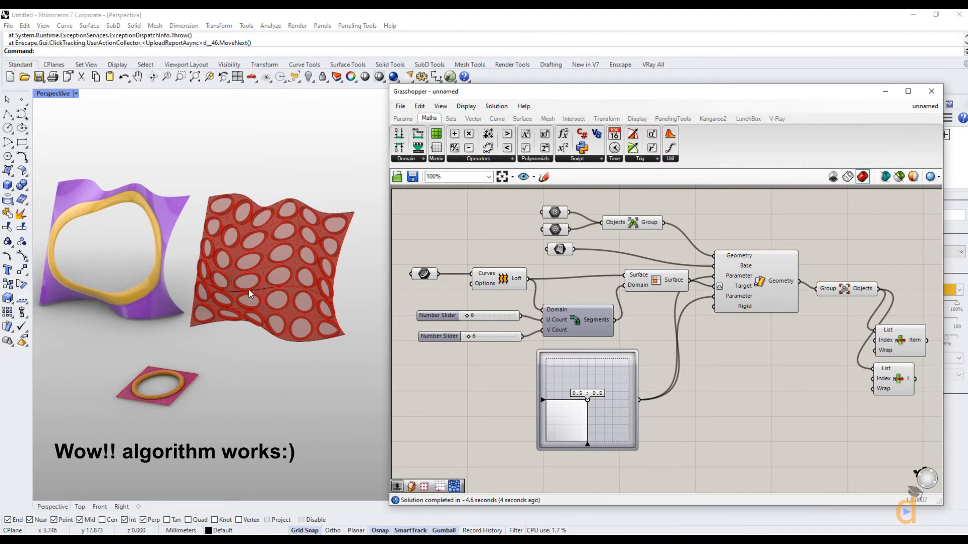
Step: Highlight the Sporph result and switch the Perspective viewport to Shaded display to inspect the panelled surface
{"action": "left_click", "coordinate": [748, 310]}
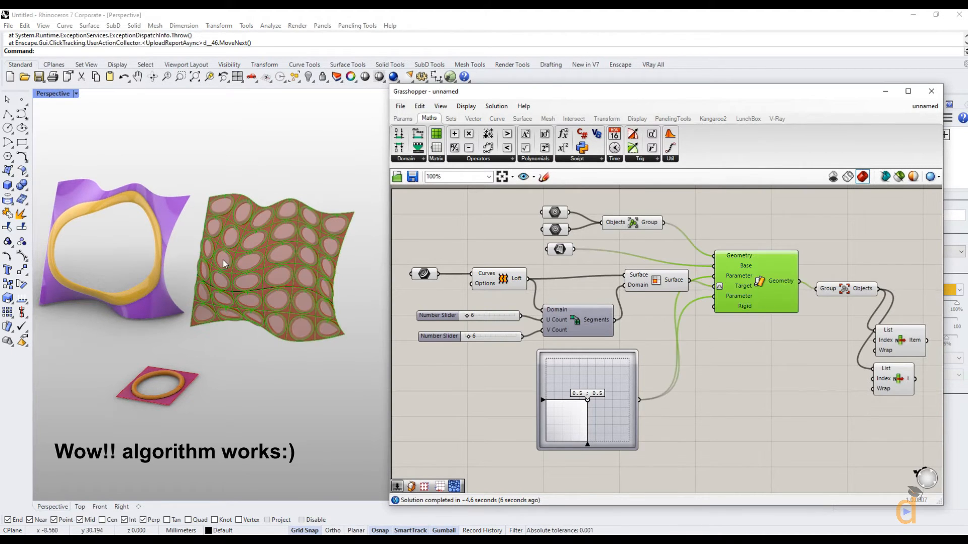
{"action": "right_click_drag", "start_coordinate": [225, 263], "coordinate": [204, 263]}
{"action": "scroll", "coordinate": [193, 253], "scroll_direction": "up", "scroll_amount": 10}
{"action": "scroll", "coordinate": [205, 263], "scroll_direction": "down", "scroll_amount": 8}
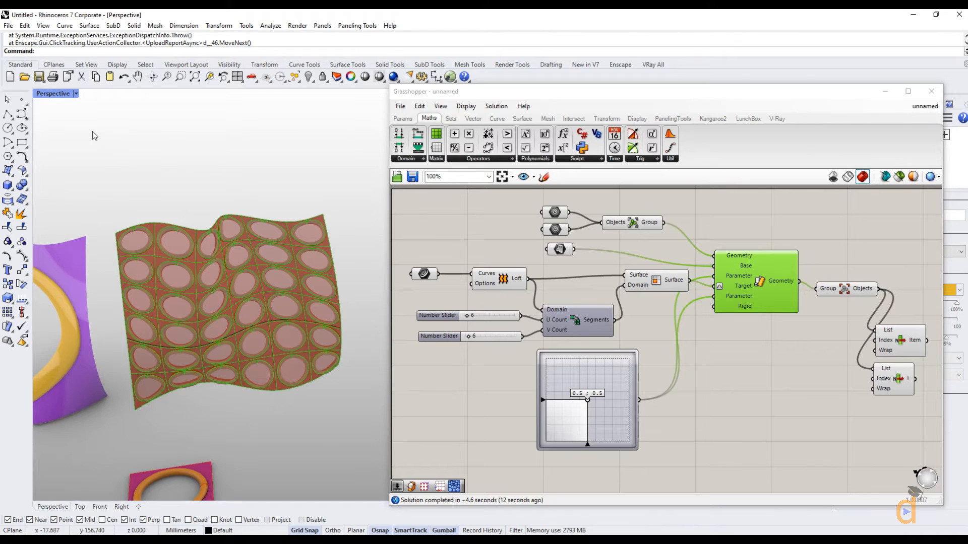
{"action": "left_click", "coordinate": [76, 94]}
{"action": "left_click", "coordinate": [63, 142]}
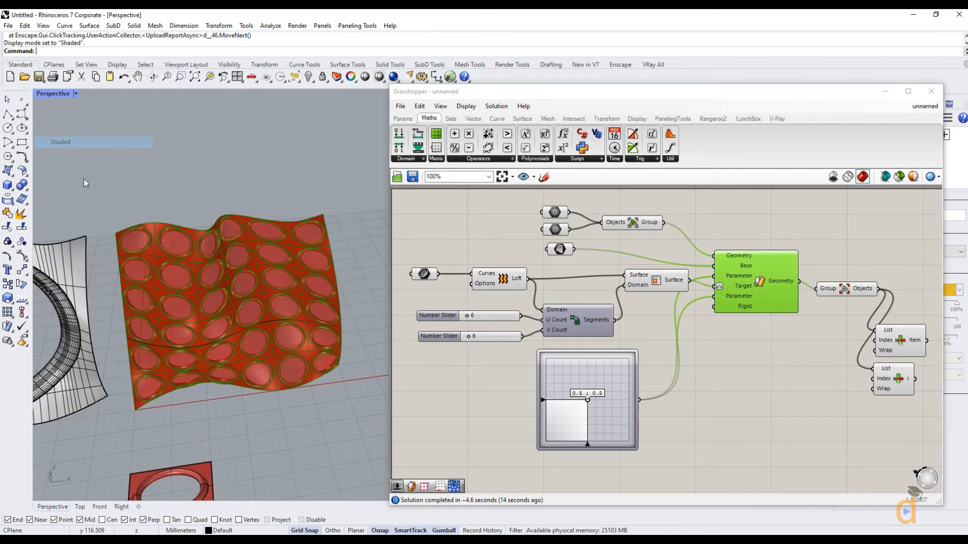
{"action": "right_click_drag", "start_coordinate": [243, 326], "coordinate": [298, 309]}
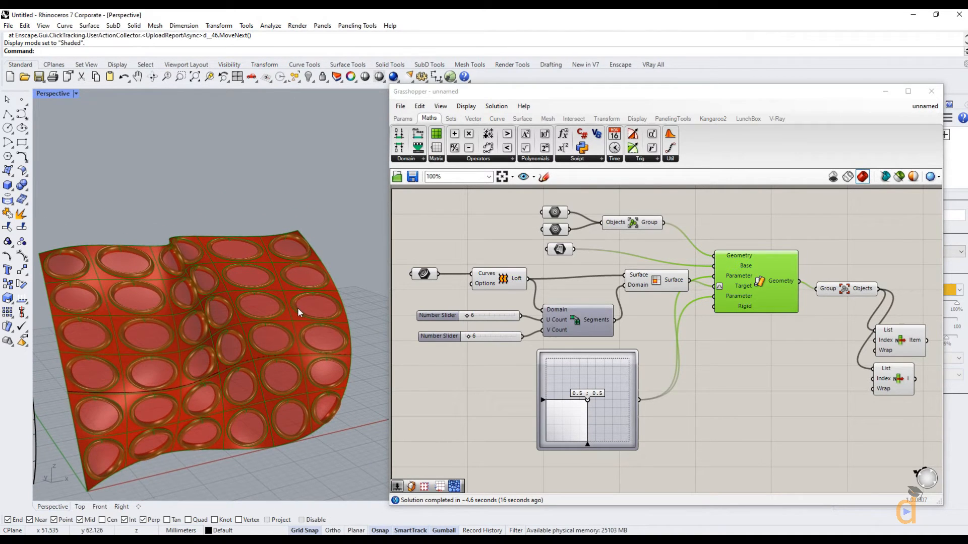
Step: Highlight the first List Item component to examine which separated parts it holds on the panelled surface
{"action": "left_click", "coordinate": [759, 354]}
{"action": "left_click", "coordinate": [768, 298]}
{"action": "left_click", "coordinate": [762, 345]}
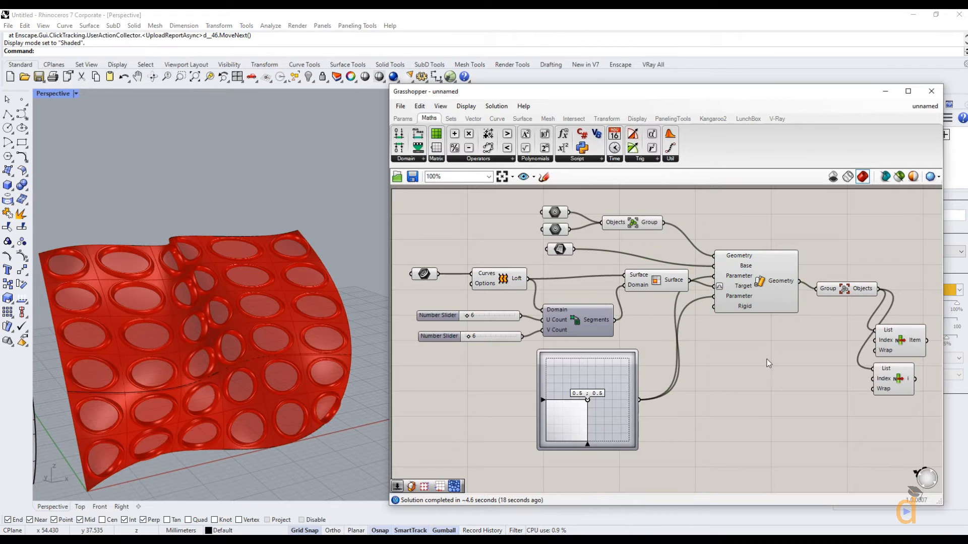
{"action": "scroll", "coordinate": [788, 280], "scroll_direction": "down", "scroll_amount": 3}
{"action": "left_click", "coordinate": [868, 352]}
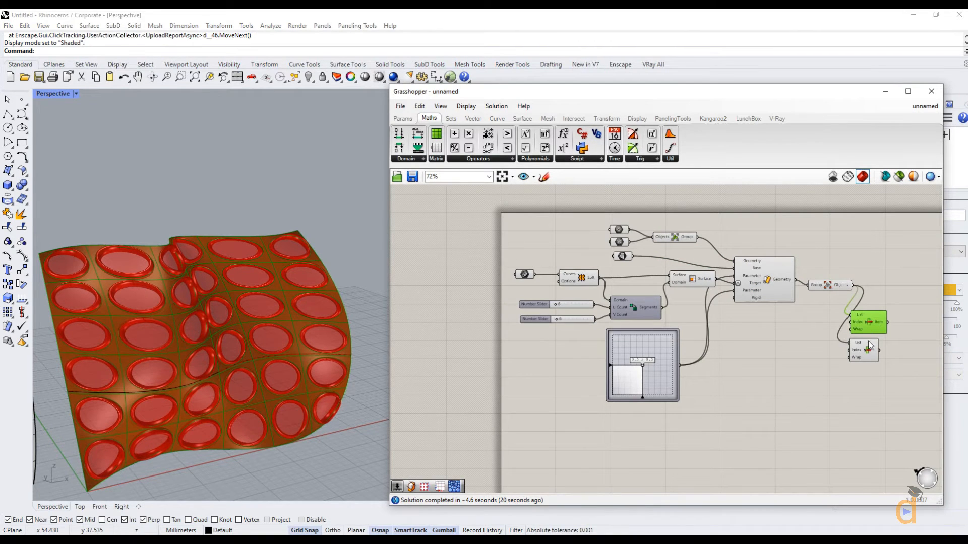
{"action": "left_click", "coordinate": [797, 362]}
{"action": "scroll", "coordinate": [801, 302], "scroll_direction": "down", "scroll_amount": 1}
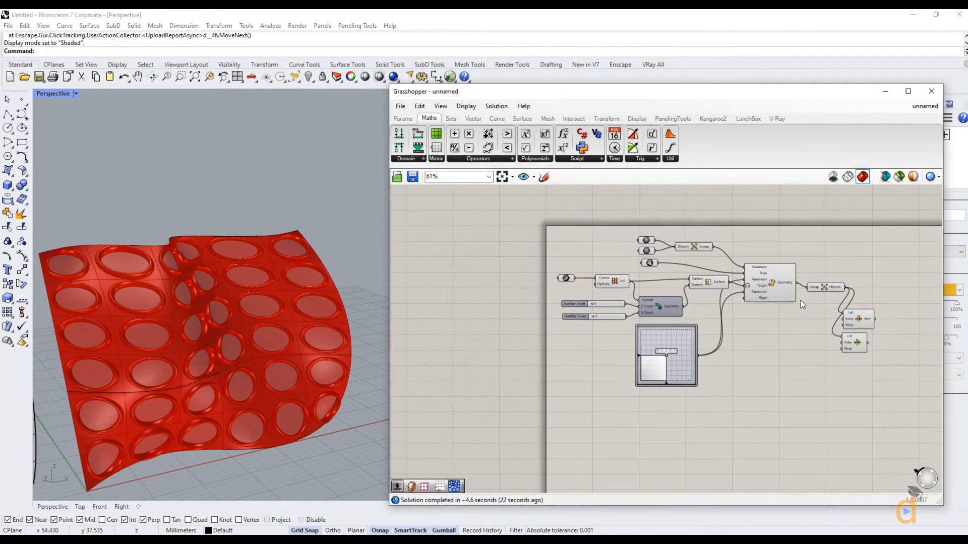
Step: Examine the panelled surface beside the original module and highlight the Isotrim cells underneath it
{"action": "scroll", "coordinate": [791, 353], "scroll_direction": "up", "scroll_amount": 1}
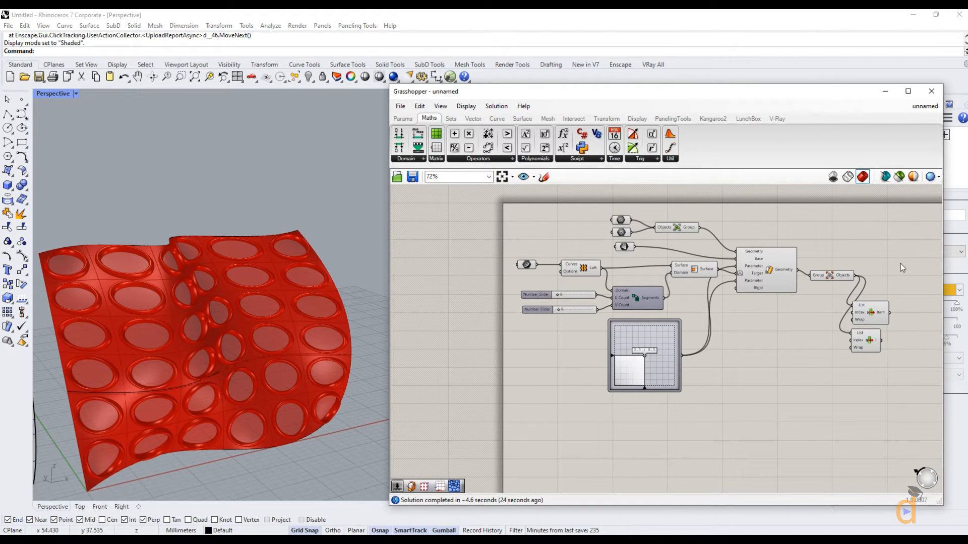
{"action": "scroll", "coordinate": [289, 321], "scroll_direction": "down", "scroll_amount": 5}
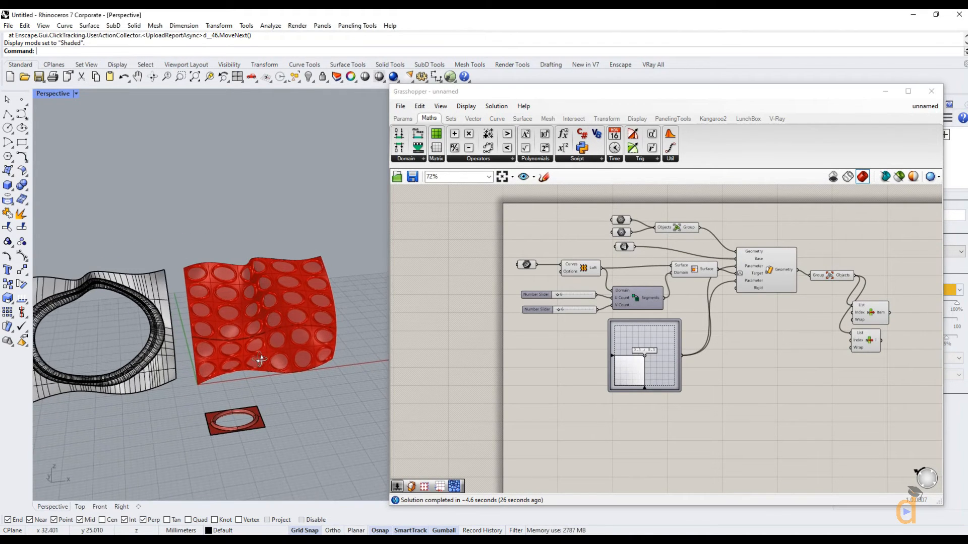
{"action": "scroll", "coordinate": [286, 356], "scroll_direction": "up", "scroll_amount": 2}
{"action": "right_click_drag", "start_coordinate": [293, 359], "coordinate": [313, 330]}
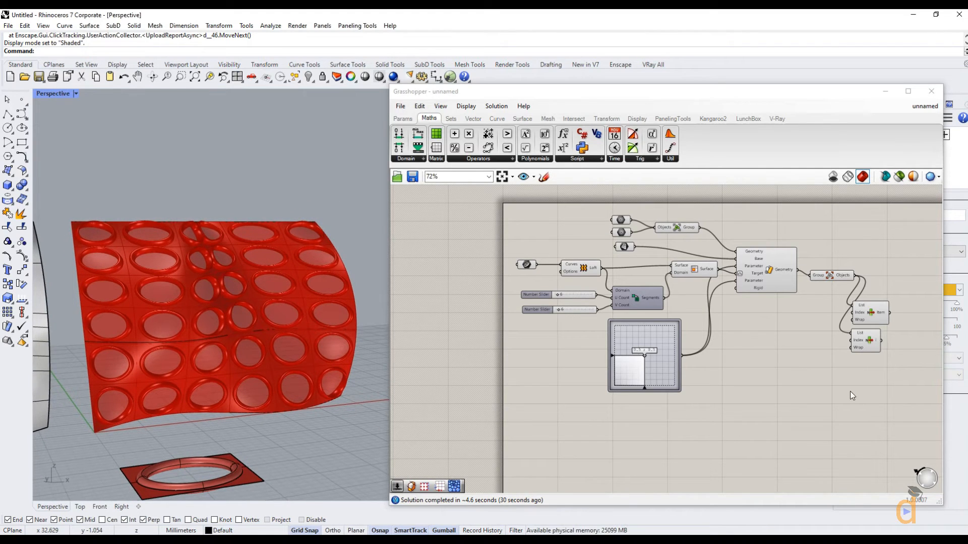
{"action": "left_click", "coordinate": [704, 277]}
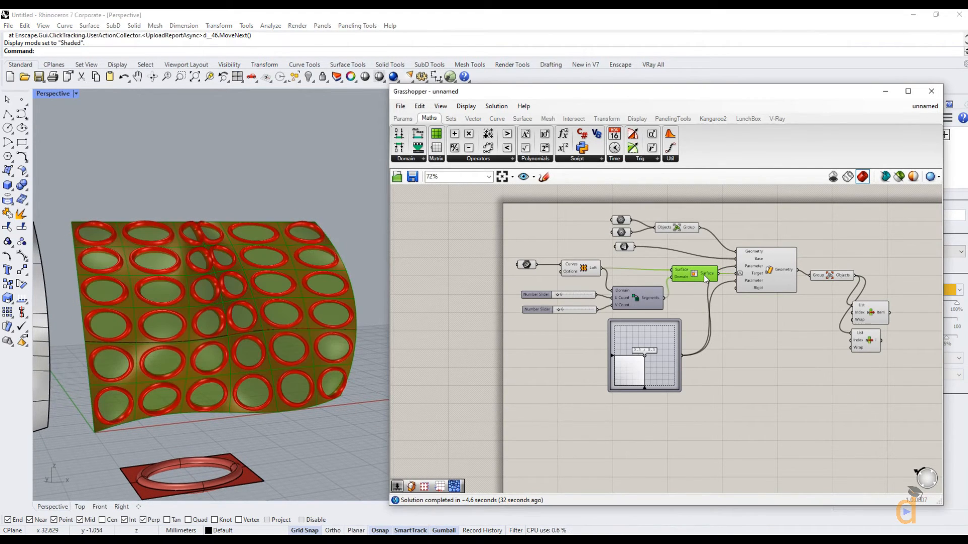
{"action": "left_click", "coordinate": [878, 359]}
Step: Turn off the preview of the Ungroup and both List Item components and inspect the Sporph result alone
{"action": "left_click_drag", "start_coordinate": [896, 262], "coordinate": [806, 368]}
{"action": "right_click", "coordinate": [842, 304]}
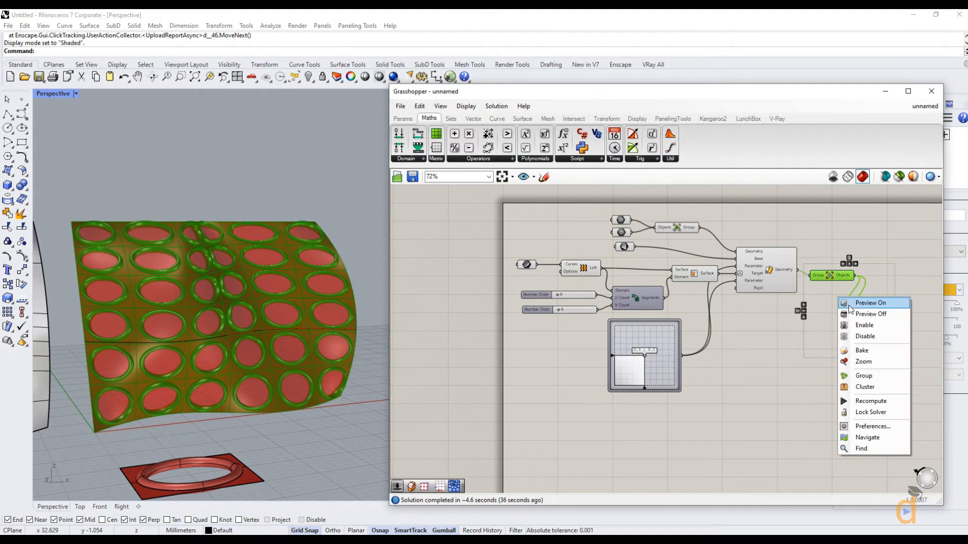
{"action": "left_click", "coordinate": [857, 314]}
{"action": "left_click", "coordinate": [774, 277]}
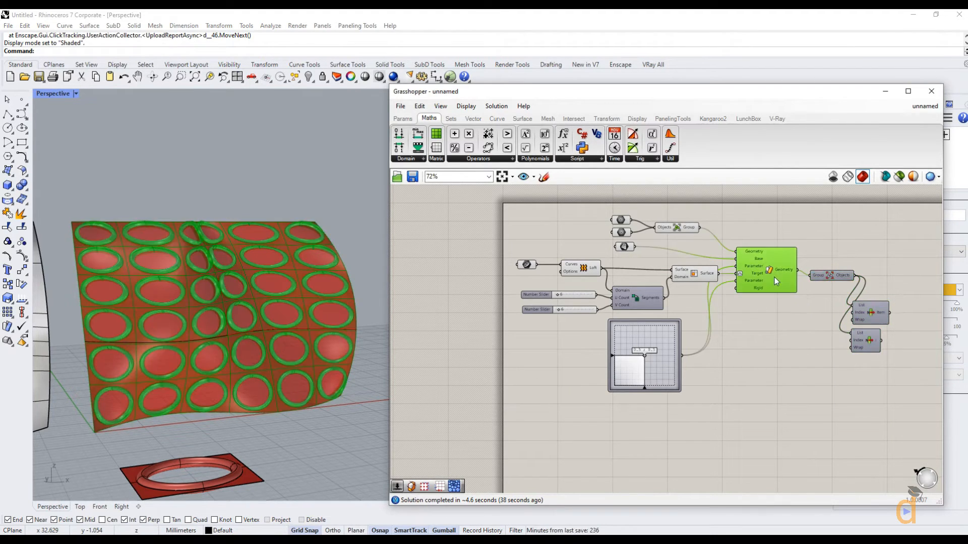
{"action": "right_click_drag", "start_coordinate": [274, 295], "coordinate": [252, 436]}
{"action": "scroll", "coordinate": [285, 398], "scroll_direction": "down", "scroll_amount": 3}
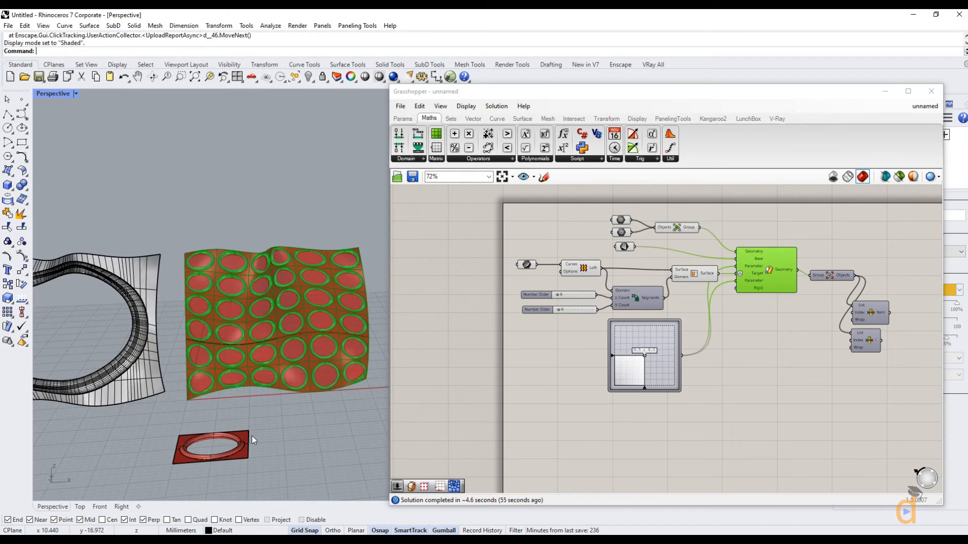
Step: Turn the preview of the Ungroup and both List Item components back on
{"action": "left_click", "coordinate": [718, 368]}
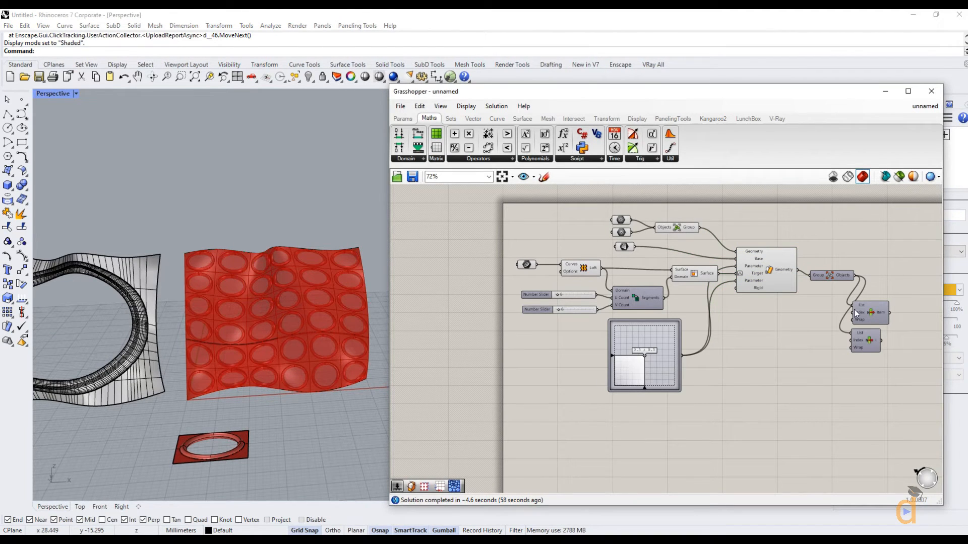
{"action": "left_click_drag", "start_coordinate": [895, 262], "coordinate": [805, 361]}
{"action": "right_click", "coordinate": [838, 301]}
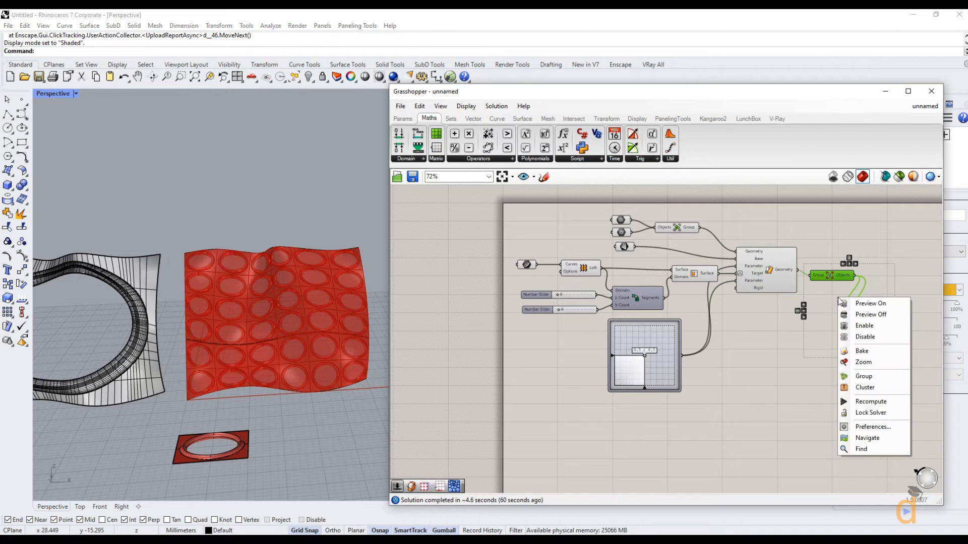
{"action": "left_click", "coordinate": [852, 304]}
{"action": "left_click", "coordinate": [858, 376]}
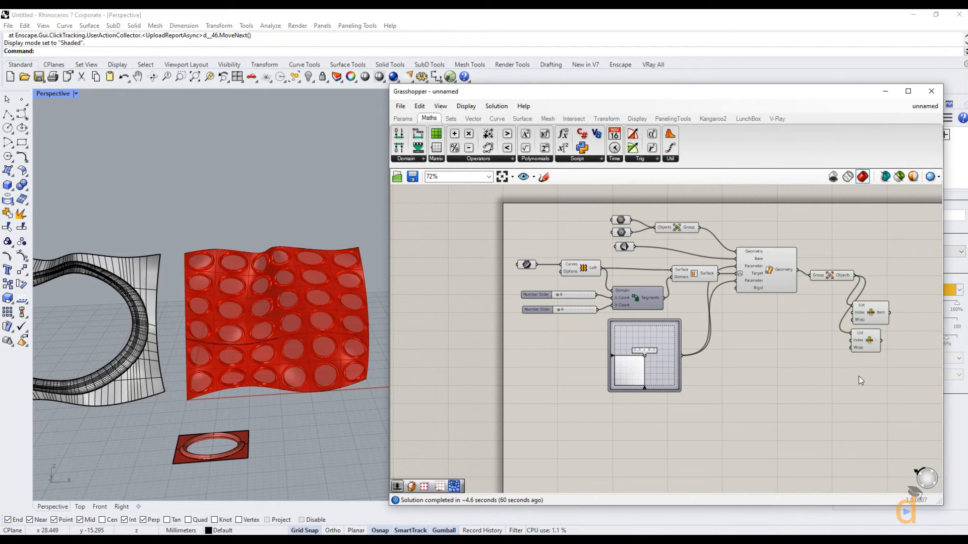
Step: Bake the first List Item's panels to the Default layer as one group
{"action": "right_click", "coordinate": [872, 310]}
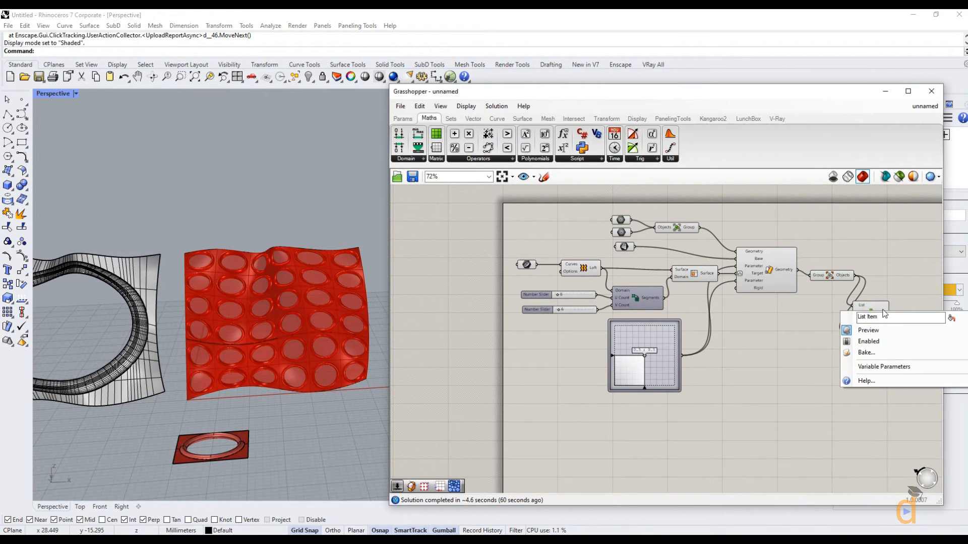
{"action": "right_click", "coordinate": [883, 310]}
{"action": "left_click", "coordinate": [895, 326]}
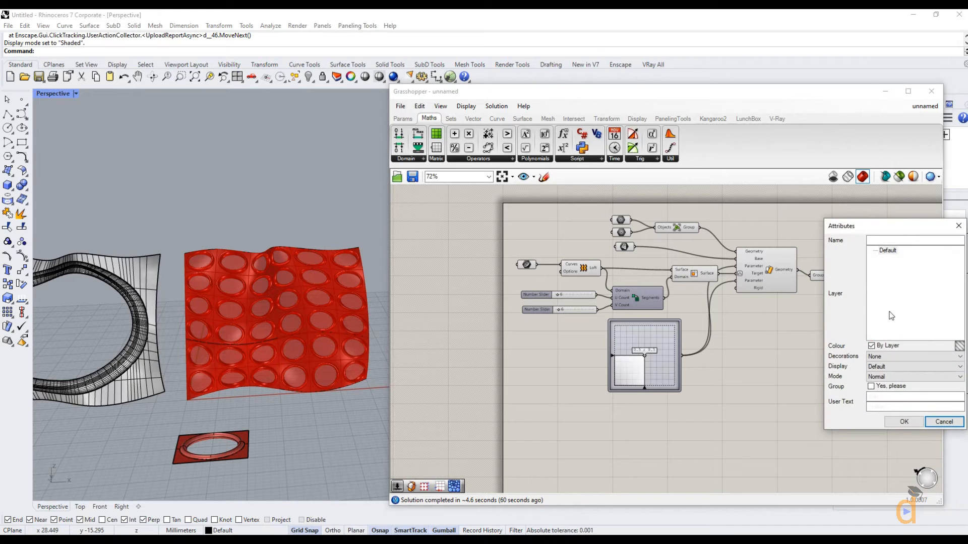
{"action": "left_click", "coordinate": [871, 388]}
{"action": "left_click", "coordinate": [895, 422]}
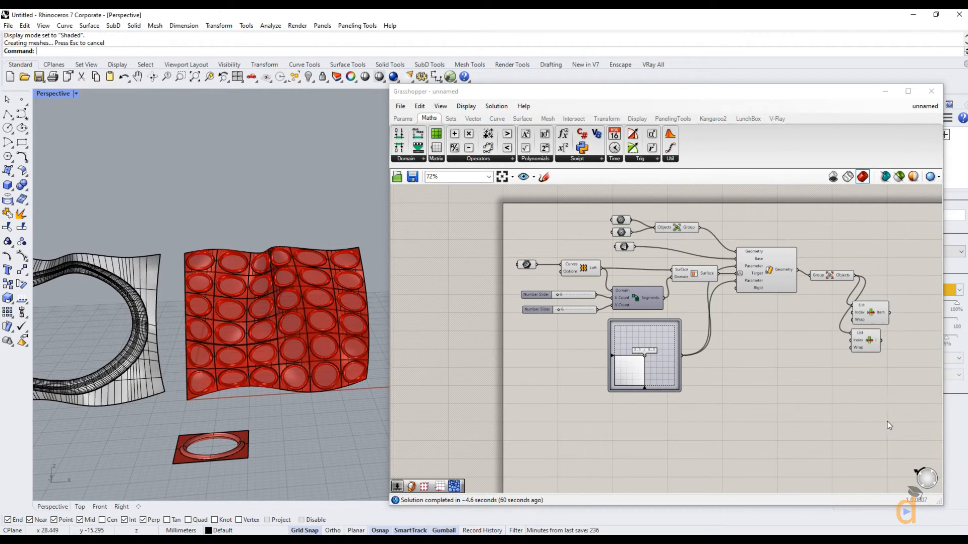
Step: Bake the second List Item's rings to the Default layer as one group
{"action": "right_click", "coordinate": [875, 341]}
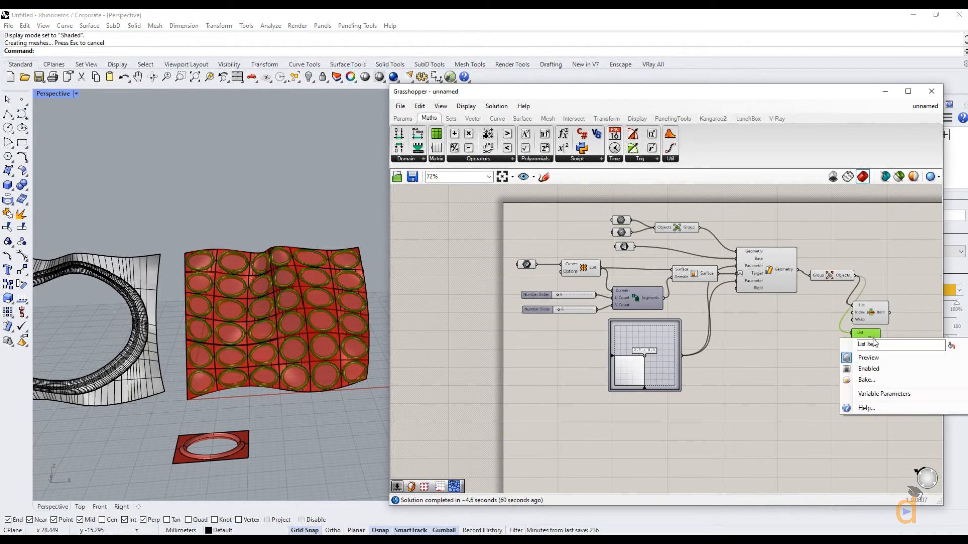
{"action": "left_click", "coordinate": [872, 381]}
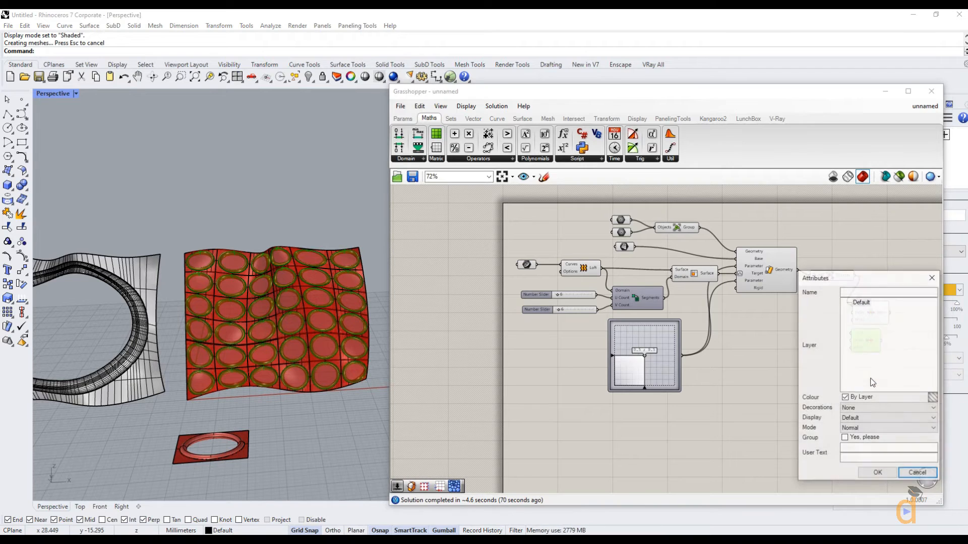
{"action": "left_click", "coordinate": [845, 437]}
{"action": "left_click", "coordinate": [878, 472]}
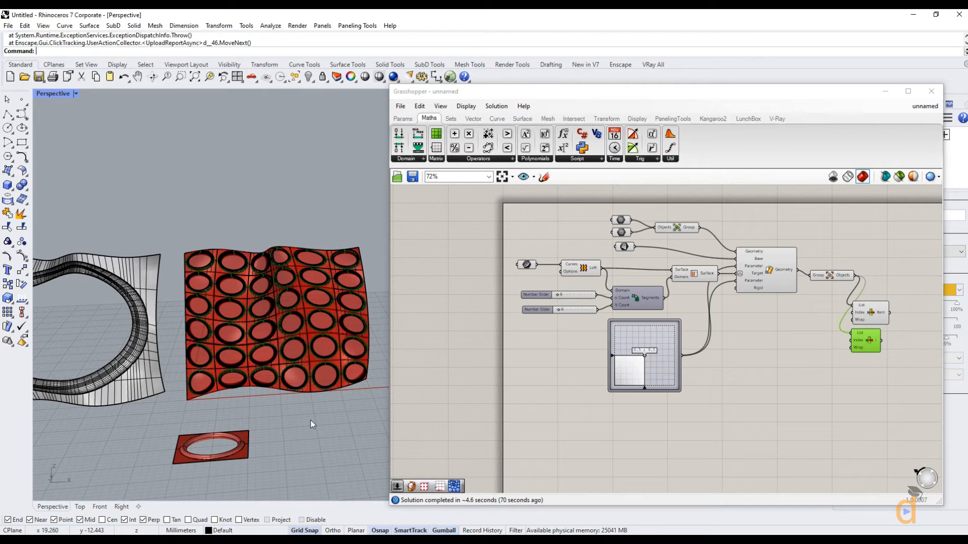
Step: Minimize Grasshopper, select the single large module and both baked groups, and move them about 36 mm in negative X, clear of the preview
{"action": "left_click", "coordinate": [885, 91]}
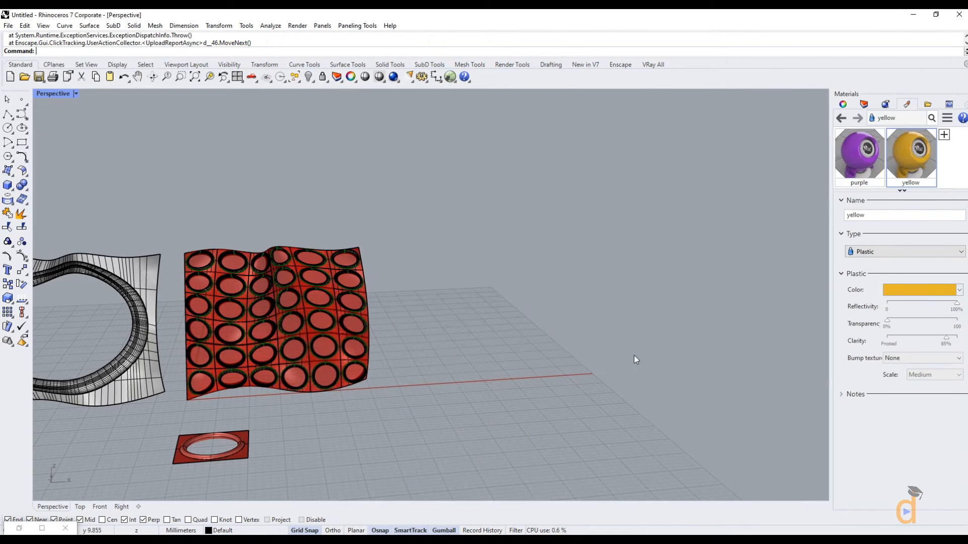
{"action": "scroll", "coordinate": [634, 359], "scroll_direction": "down", "scroll_amount": 4}
{"action": "right_click_drag", "start_coordinate": [363, 403], "coordinate": [308, 408]}
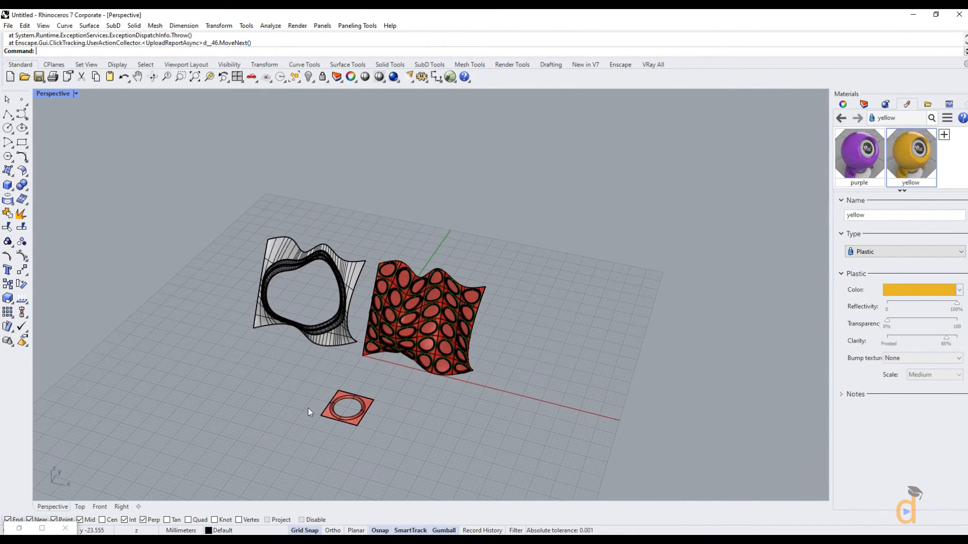
{"action": "scroll", "coordinate": [307, 408], "scroll_direction": "up", "scroll_amount": 5}
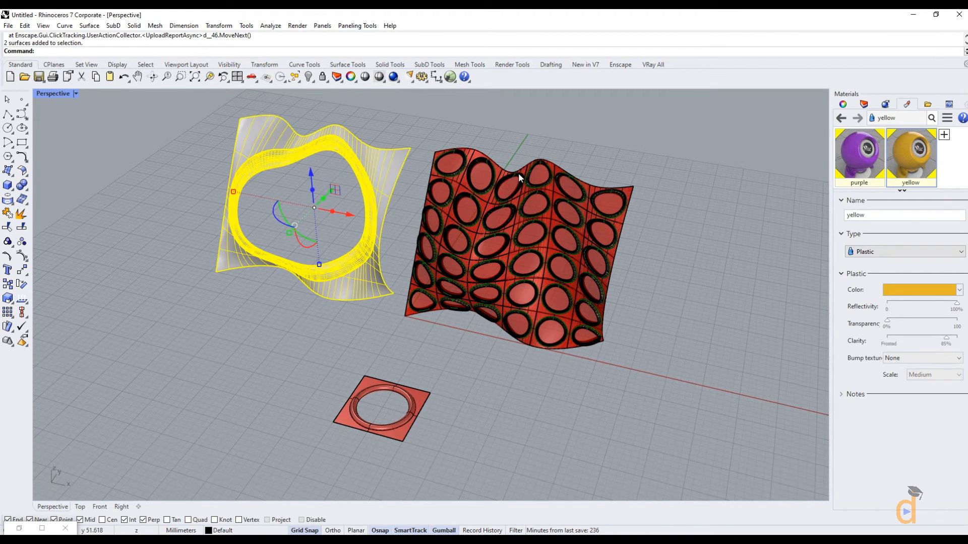
{"action": "scroll", "coordinate": [518, 174], "scroll_direction": "up", "scroll_amount": 2}
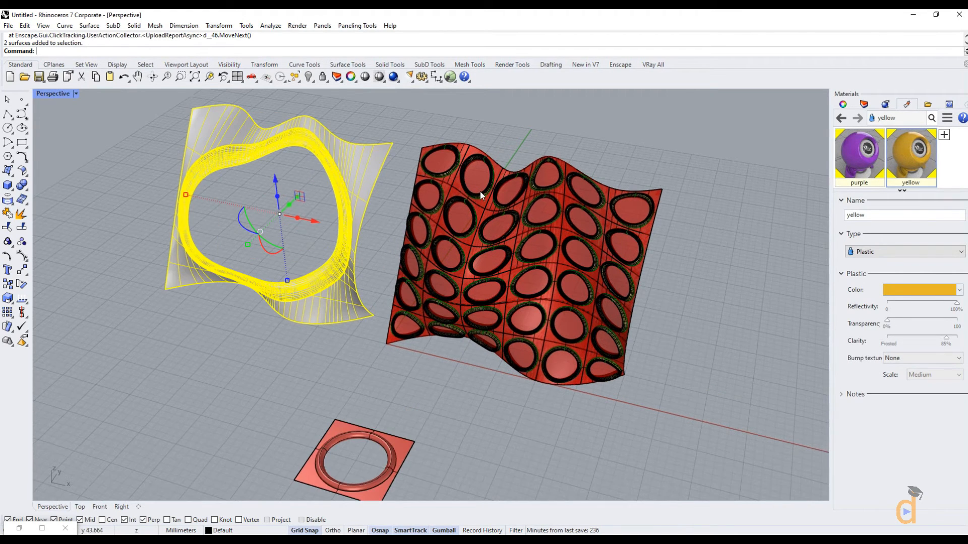
{"action": "left_click", "coordinate": [453, 183], "text": "shift"}
{"action": "left_click", "coordinate": [445, 174], "text": "shift"}
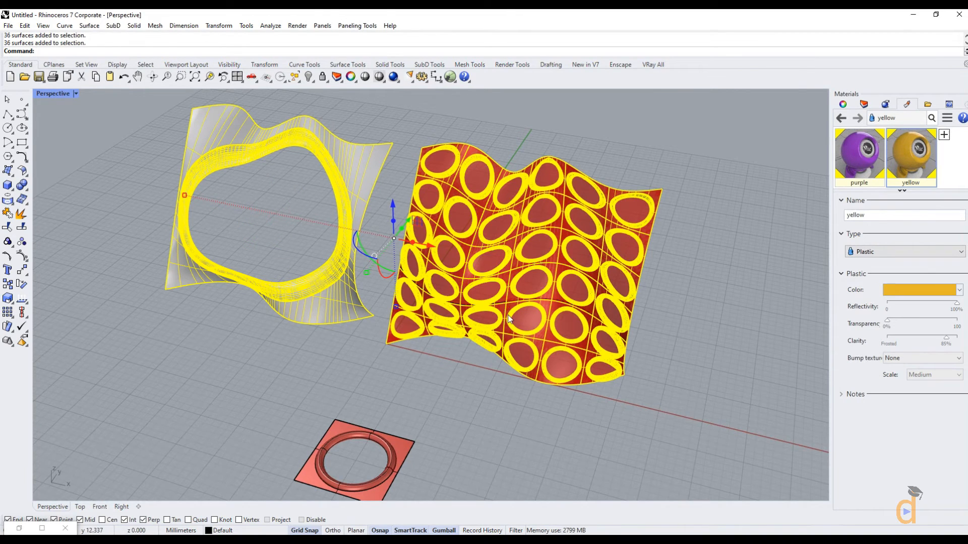
{"action": "scroll", "coordinate": [499, 326], "scroll_direction": "down", "scroll_amount": 3}
{"action": "left_click_drag", "start_coordinate": [479, 288], "coordinate": [327, 266]}
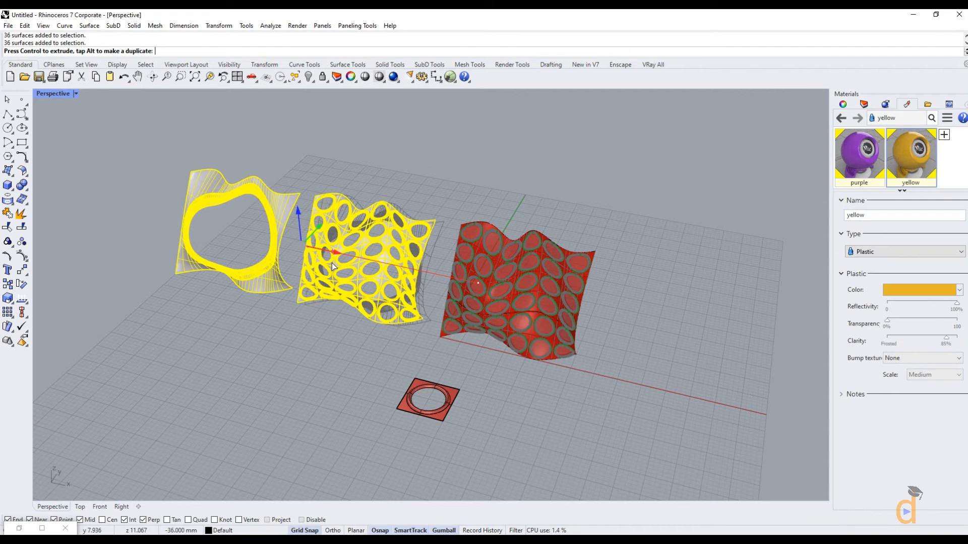
{"action": "left_click", "coordinate": [349, 333]}
Step: Switch the Perspective viewport to Rendered display with the baked surfaces in view
{"action": "scroll", "coordinate": [293, 249], "scroll_direction": "up", "scroll_amount": 2}
{"action": "scroll", "coordinate": [292, 249], "scroll_direction": "up", "scroll_amount": 2}
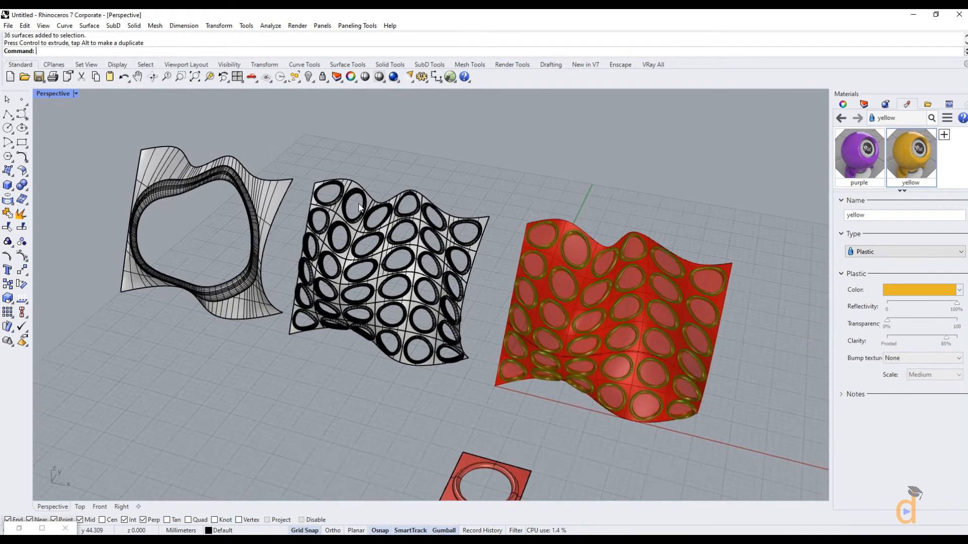
{"action": "left_click", "coordinate": [76, 93]}
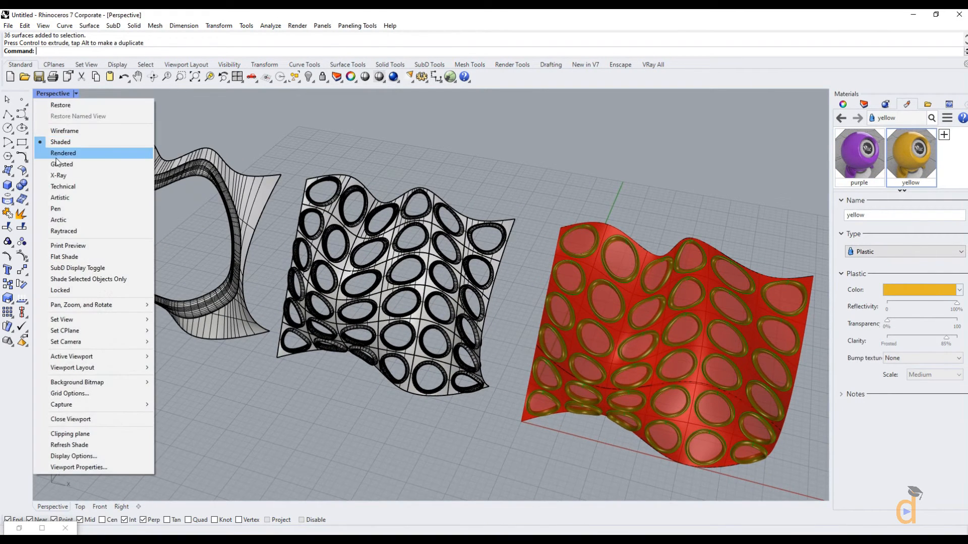
{"action": "left_click", "coordinate": [61, 153]}
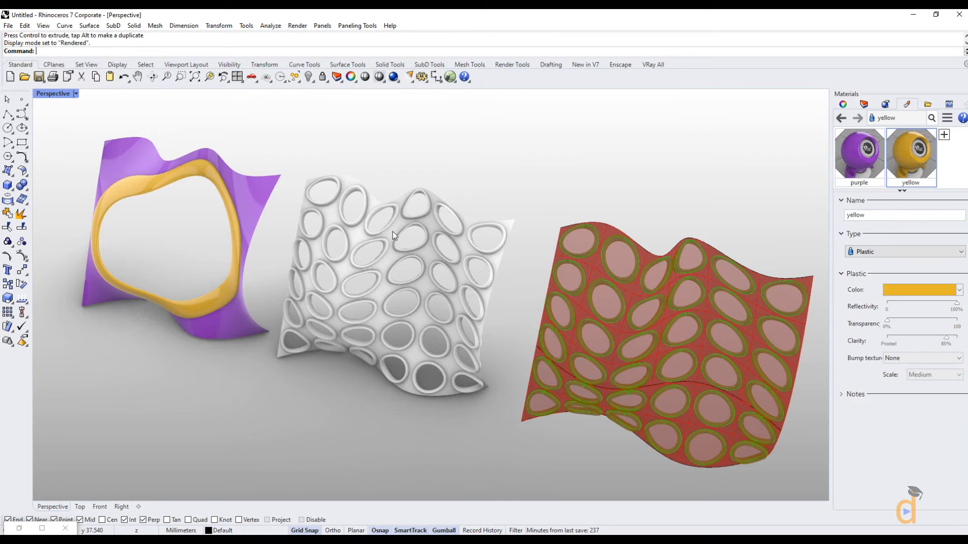
Step: Assign the purple material to the baked group of square panels
{"action": "left_click", "coordinate": [391, 236]}
{"action": "left_click", "coordinate": [863, 159]}
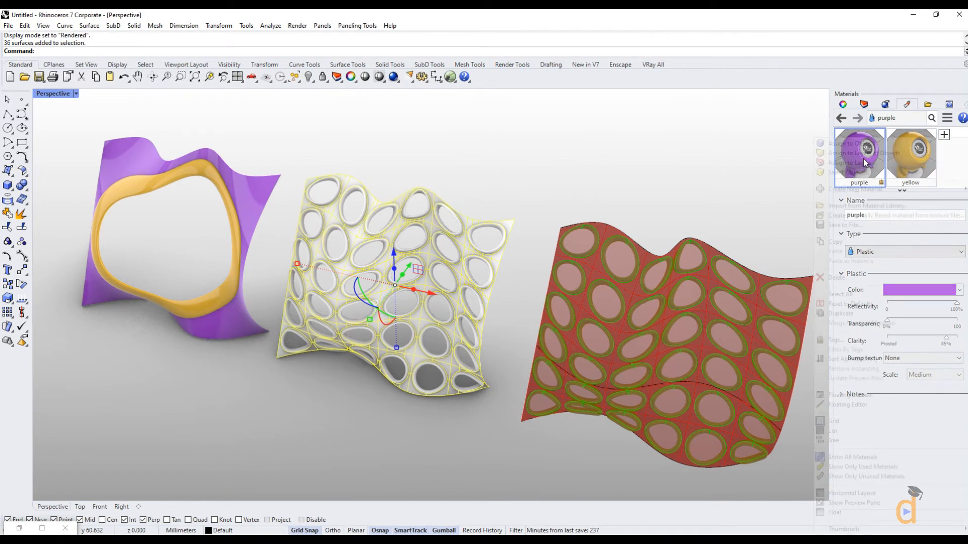
{"action": "right_click", "coordinate": [863, 159]}
{"action": "left_click", "coordinate": [835, 144]}
{"action": "left_click", "coordinate": [691, 154]}
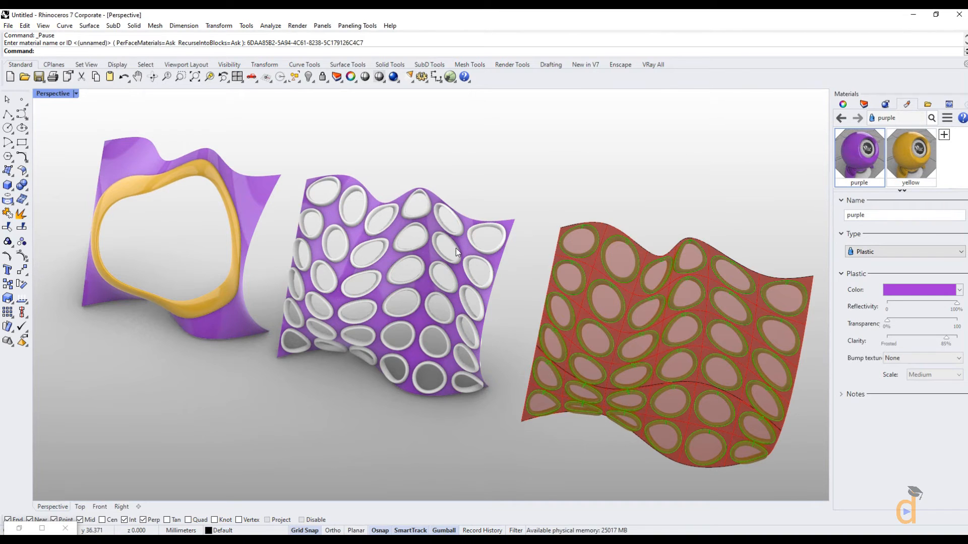
Step: Assign the yellow material to the baked group of rings
{"action": "left_click", "coordinate": [476, 247]}
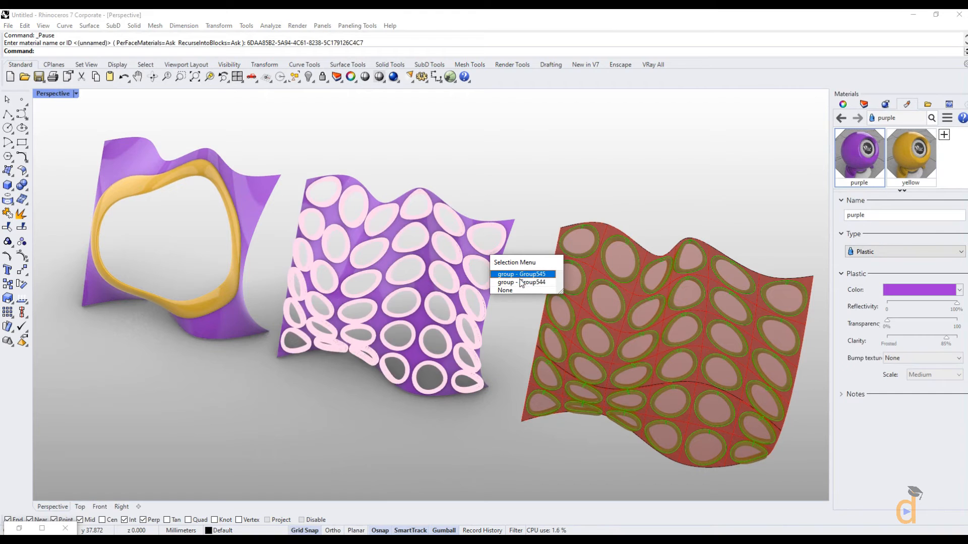
{"action": "left_click", "coordinate": [521, 277]}
{"action": "left_click", "coordinate": [909, 161]}
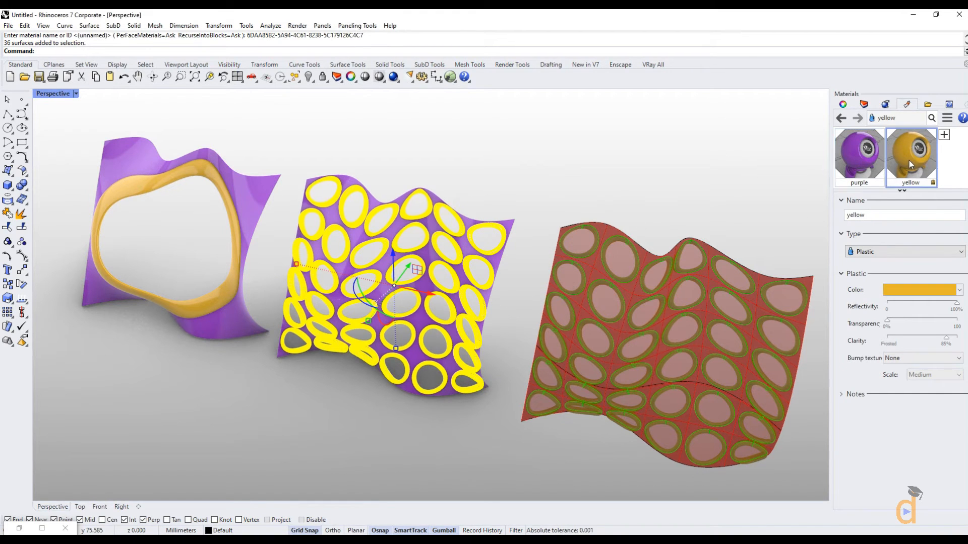
{"action": "right_click", "coordinate": [908, 159]}
{"action": "left_click", "coordinate": [844, 144]}
{"action": "left_click", "coordinate": [646, 166]}
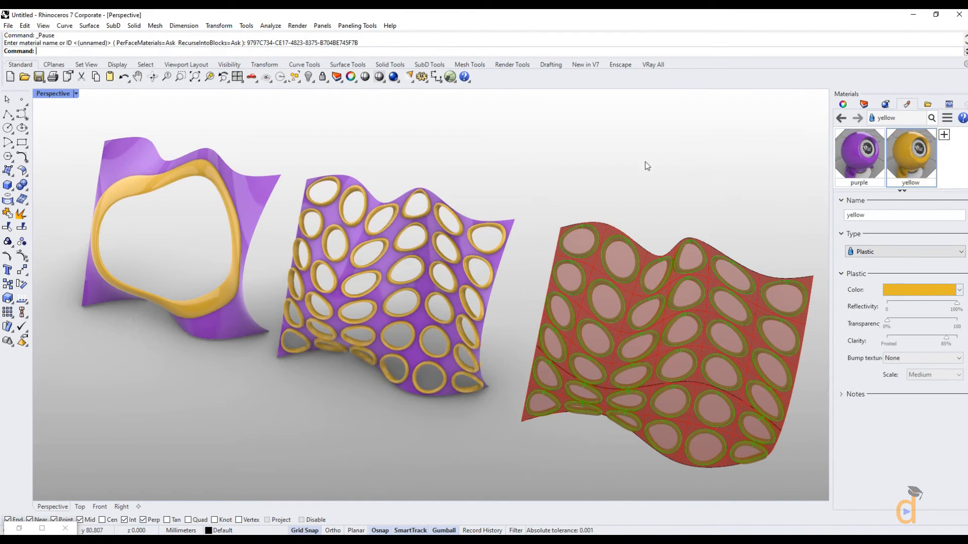
Step: Inspect the coloured panelled surface, then restore the Grasshopper window and review the definition beside the original square-and-ring module
{"action": "scroll", "coordinate": [413, 275], "scroll_direction": "down", "scroll_amount": 10}
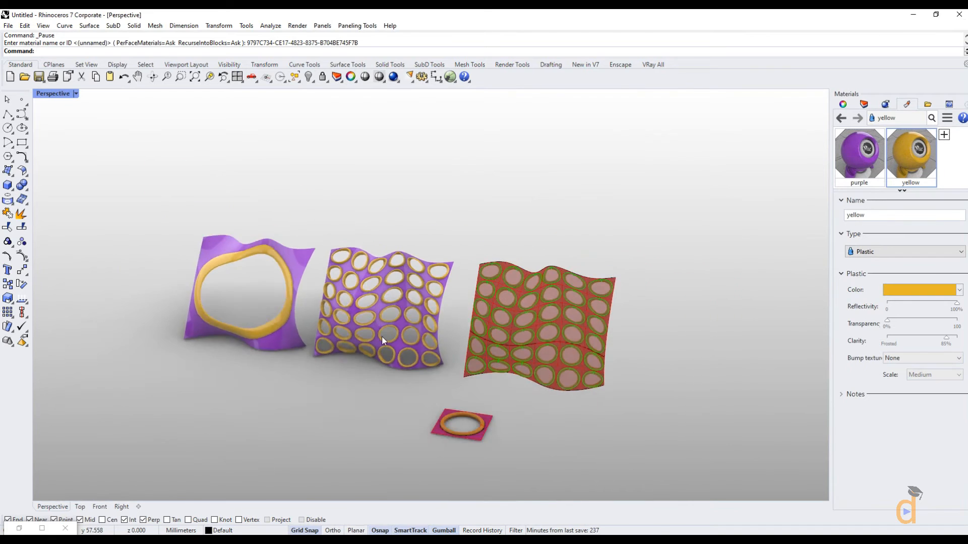
{"action": "scroll", "coordinate": [377, 310], "scroll_direction": "up", "scroll_amount": 5}
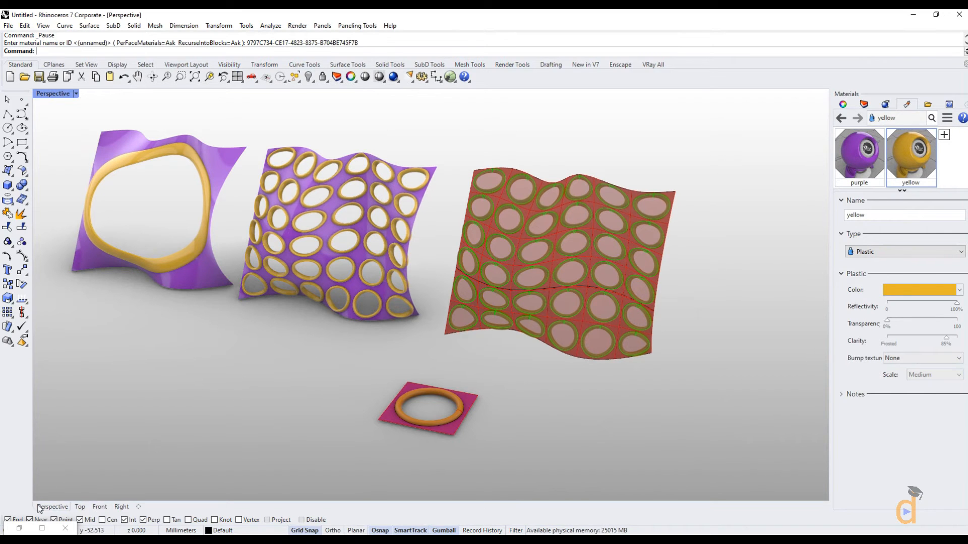
{"action": "left_click", "coordinate": [19, 528]}
{"action": "left_click", "coordinate": [555, 379]}
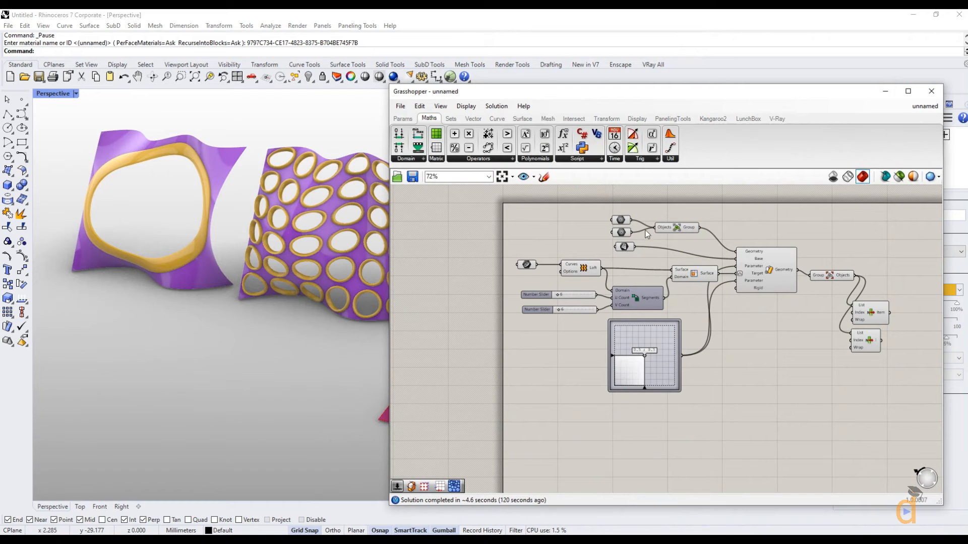
{"action": "mouse_move", "coordinate": [658, 230]}
{"action": "scroll", "coordinate": [47, 391], "scroll_direction": "down", "scroll_amount": 5}
{"action": "scroll", "coordinate": [328, 391], "scroll_direction": "up", "scroll_amount": 1}
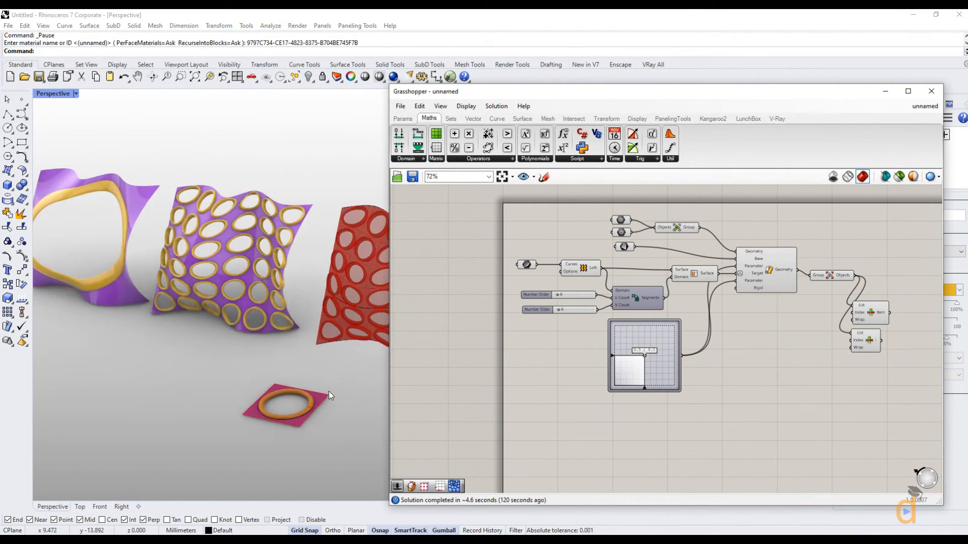
{"action": "scroll", "coordinate": [328, 391], "scroll_direction": "up", "scroll_amount": 2}
{"action": "right_click_drag", "start_coordinate": [282, 353], "coordinate": [216, 359]}
{"action": "scroll", "coordinate": [168, 379], "scroll_direction": "down", "scroll_amount": 2}
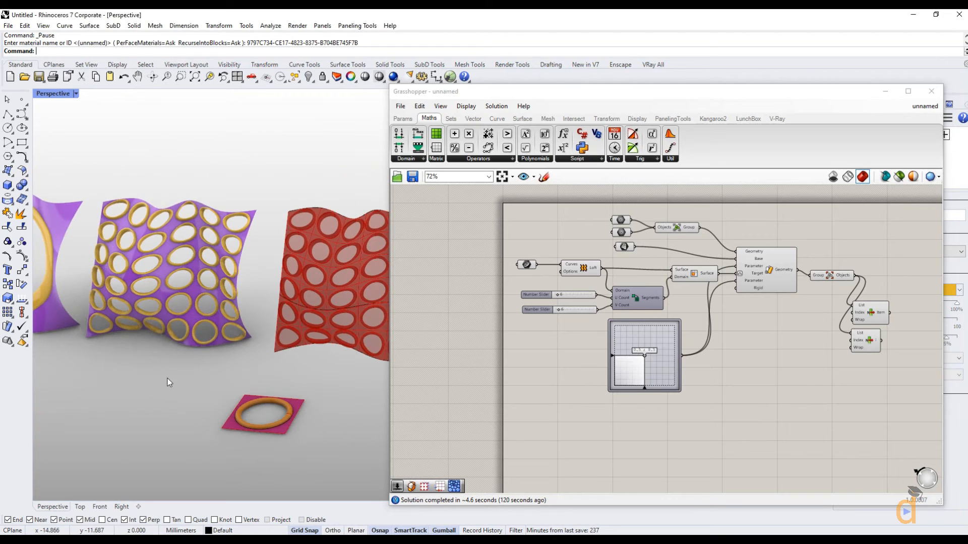
Step: Set the number slider feeding the U Count of the domain division to 10
{"action": "scroll", "coordinate": [169, 383], "scroll_direction": "down", "scroll_amount": 1}
{"action": "scroll", "coordinate": [300, 382], "scroll_direction": "up", "scroll_amount": 2}
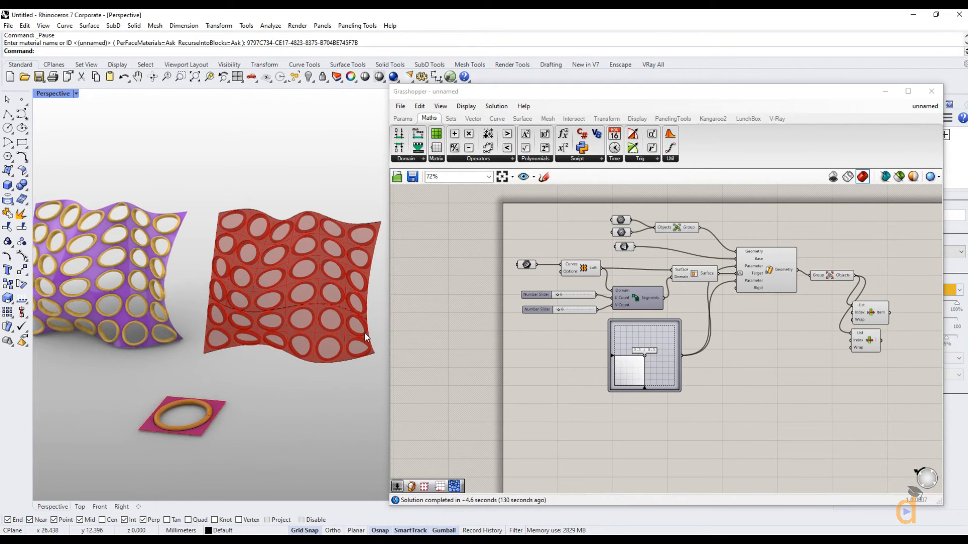
{"action": "mouse_move", "coordinate": [361, 339]}
{"action": "right_mouse_down"}
{"action": "mouse_move", "coordinate": [366, 329]}
{"action": "mouse_move", "coordinate": [360, 341]}
{"action": "right_mouse_up"}
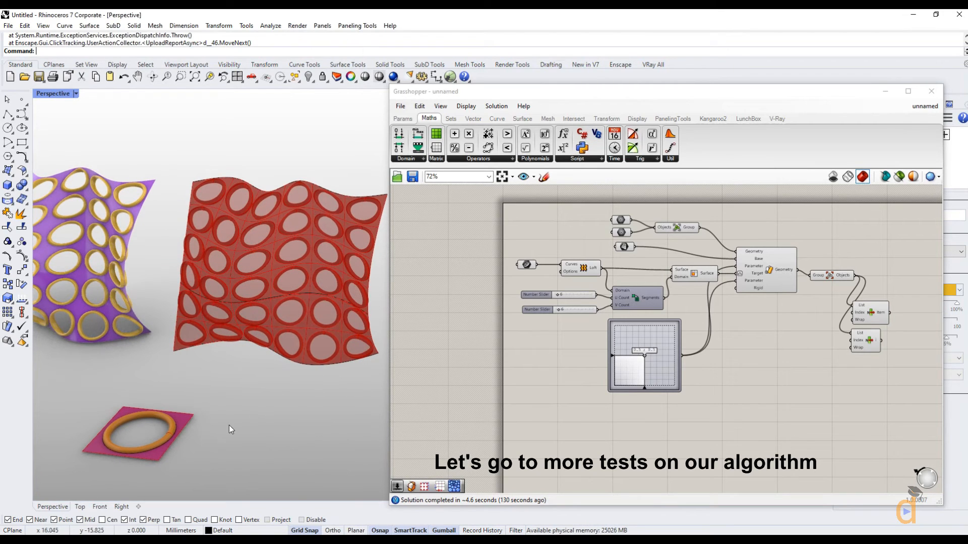
{"action": "left_click", "coordinate": [641, 451]}
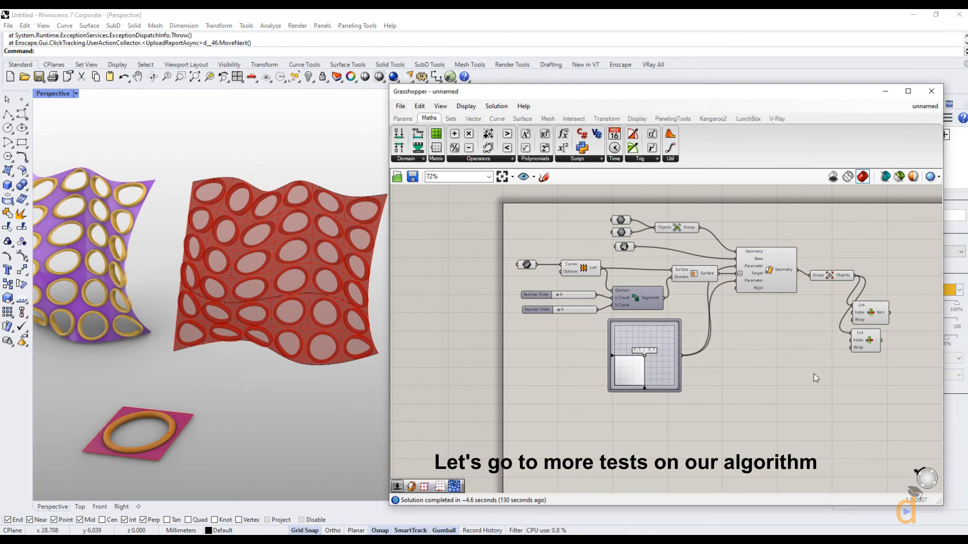
{"action": "scroll", "coordinate": [560, 294], "scroll_direction": "up", "scroll_amount": 8}
{"action": "double_click", "coordinate": [571, 299]}
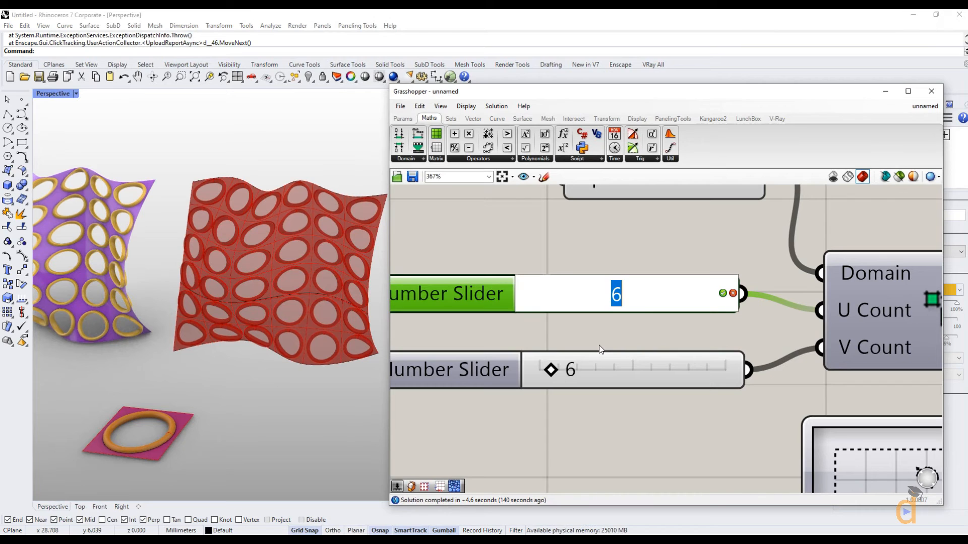
{"action": "type", "text": "10"}
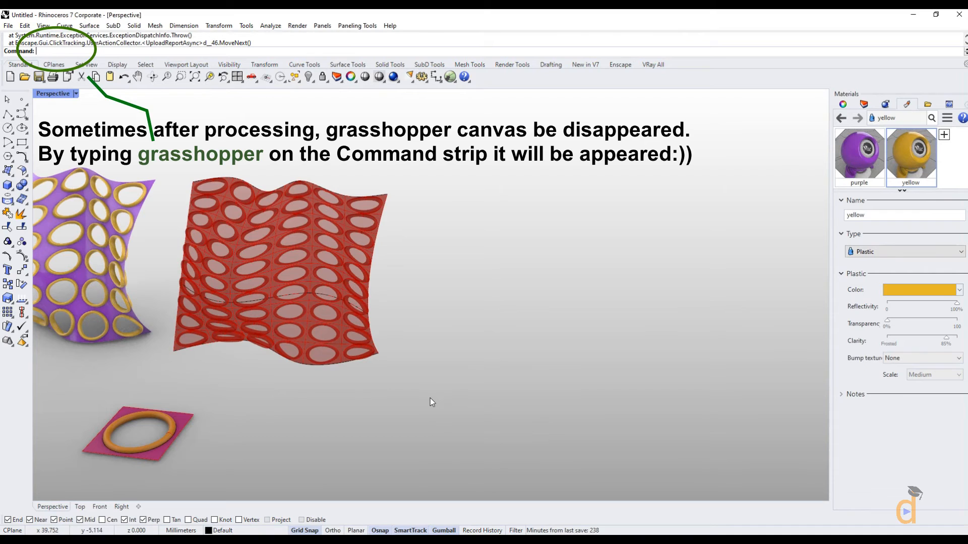
Step: Bring back the Grasshopper window and set the number slider feeding the V Count to 12
{"action": "type", "text": "Grasshopper"}
{"action": "key", "text": "Return"}
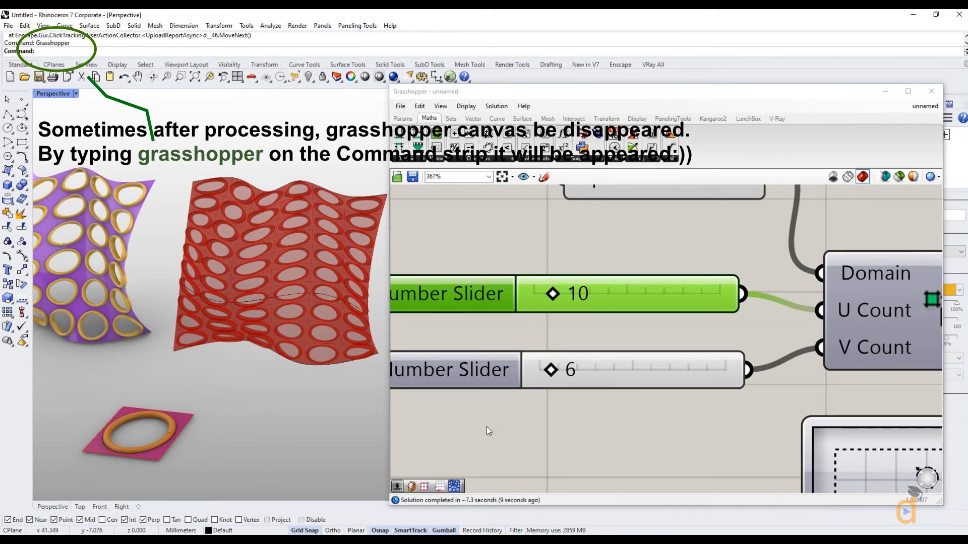
{"action": "double_click", "coordinate": [580, 376]}
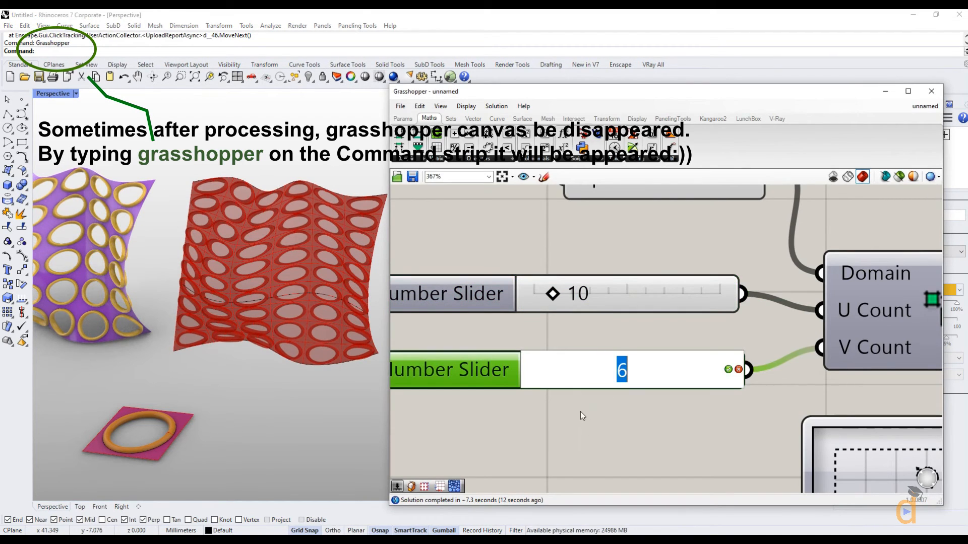
{"action": "type", "text": "12"}
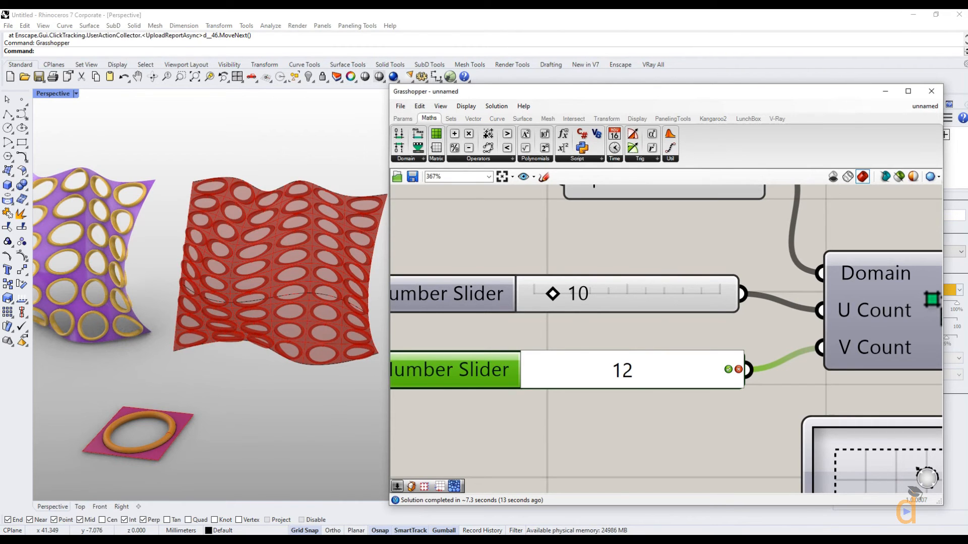
{"action": "key", "text": "Return"}
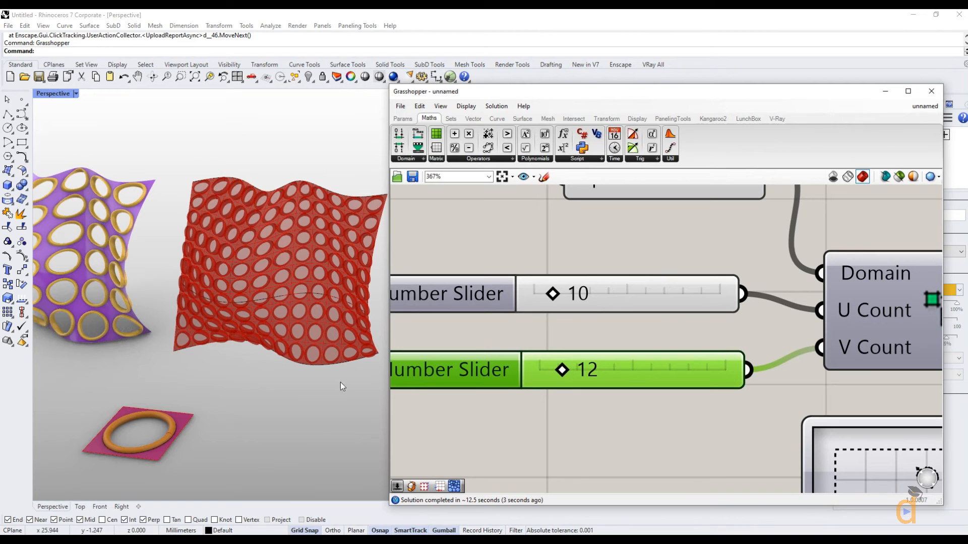
Step: Select the loft's upper edge curve and move it vertically upward to make the panelled surface taller
{"action": "right_click_drag", "start_coordinate": [298, 392], "coordinate": [252, 386]}
{"action": "left_click", "coordinate": [254, 234]}
{"action": "scroll", "coordinate": [595, 344], "scroll_direction": "down", "scroll_amount": 2}
{"action": "scroll", "coordinate": [595, 344], "scroll_direction": "down", "scroll_amount": 6}
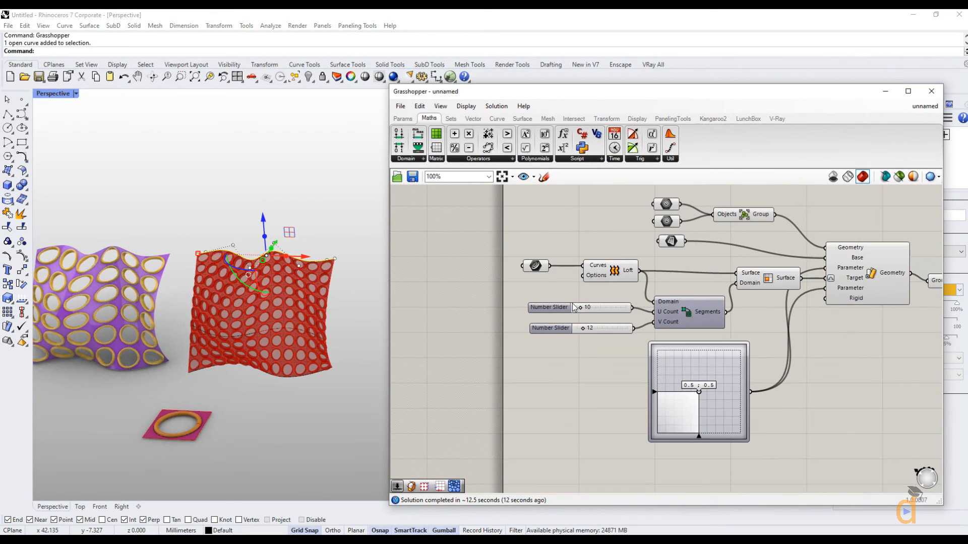
{"action": "right_click_drag", "start_coordinate": [654, 265], "coordinate": [609, 280]}
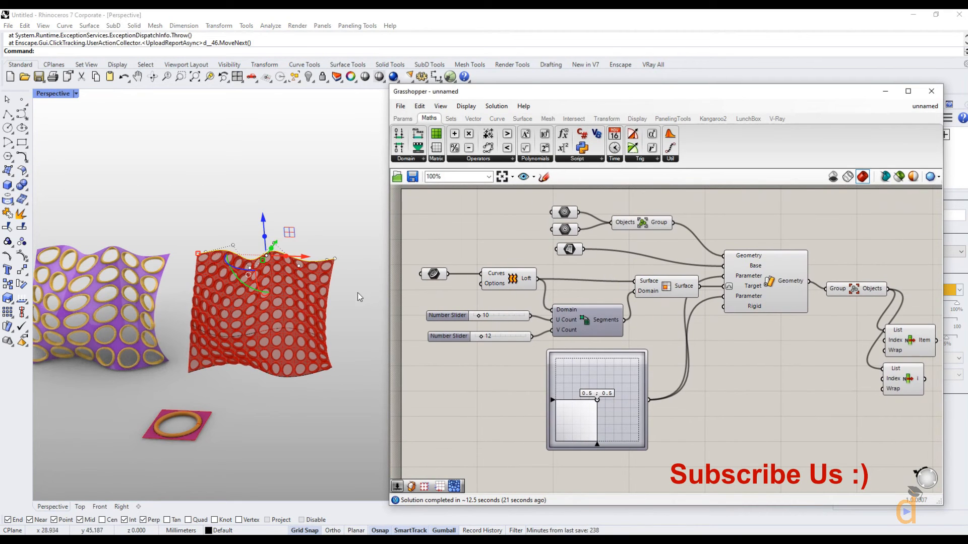
{"action": "left_click", "coordinate": [264, 218]}
{"action": "left_click_drag", "start_coordinate": [264, 218], "coordinate": [277, 160]}
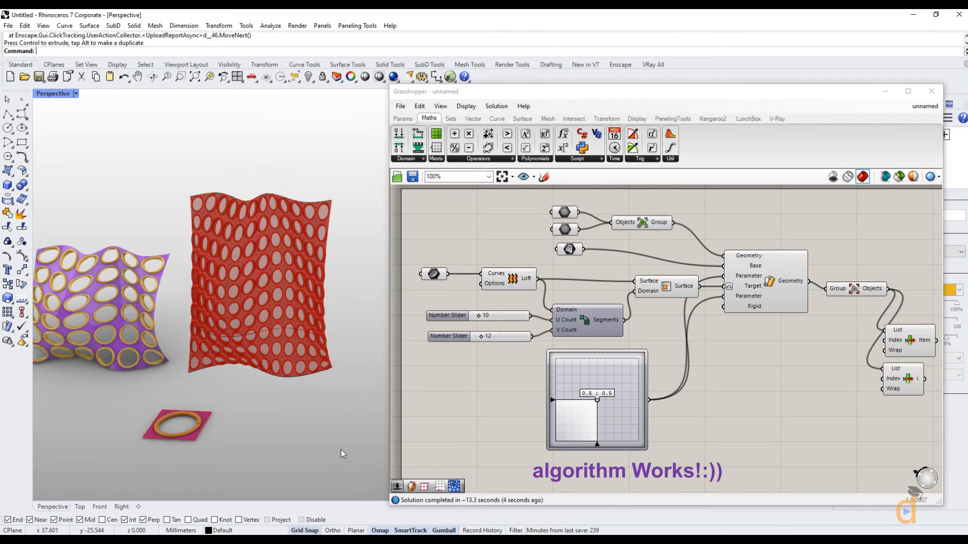
Step: Bake the output of the upper List Item component to the Default layer as a group
{"action": "right_click_drag", "start_coordinate": [281, 411], "coordinate": [277, 440]}
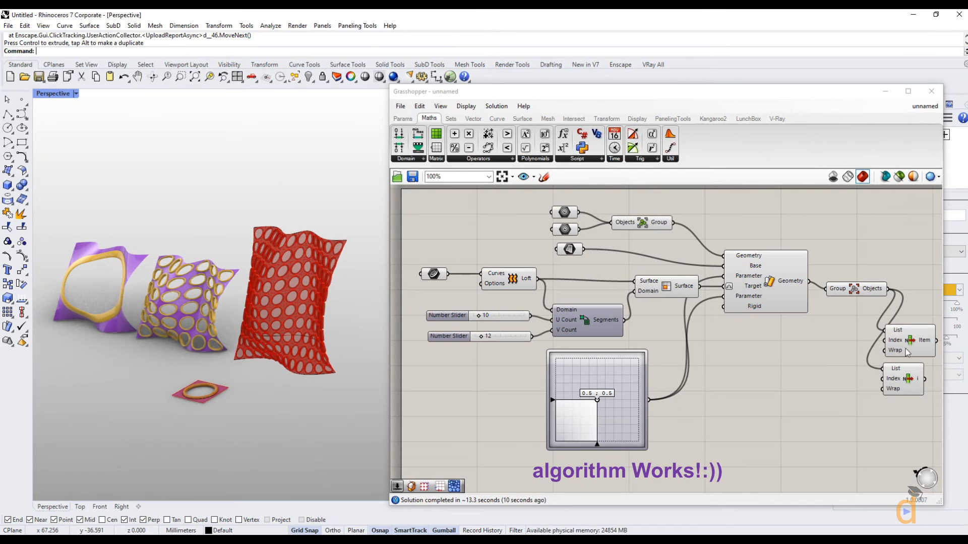
{"action": "left_click", "coordinate": [918, 341]}
{"action": "right_click", "coordinate": [922, 343]}
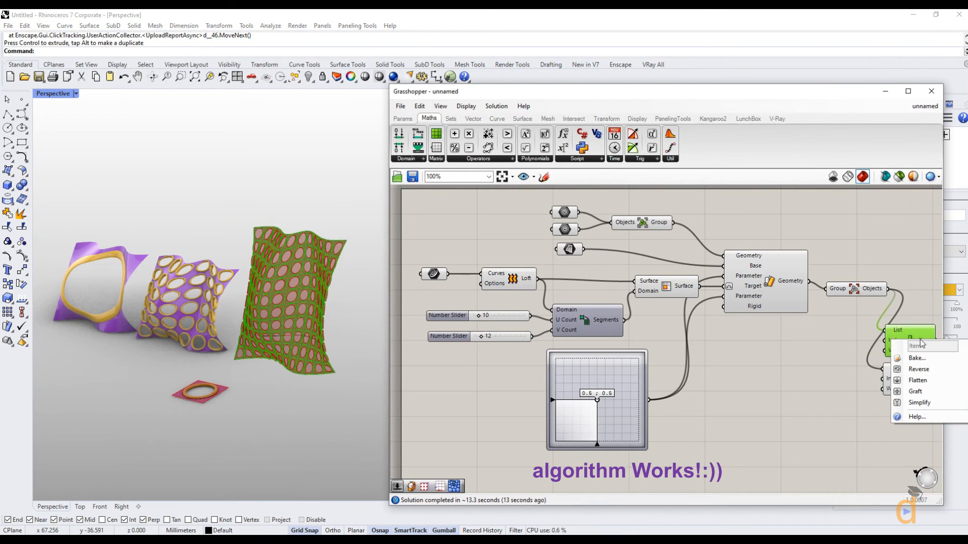
{"action": "left_click", "coordinate": [908, 360]}
{"action": "left_click", "coordinate": [873, 420]}
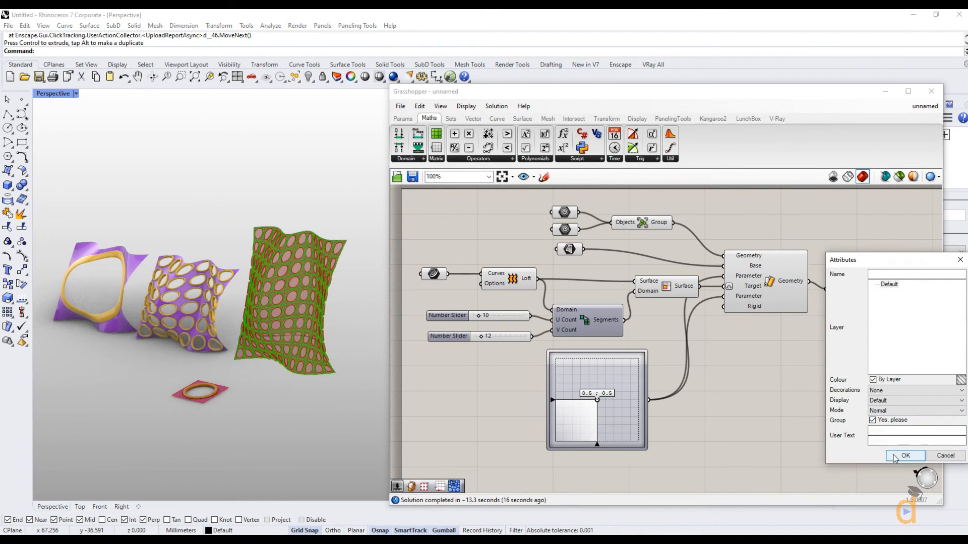
{"action": "left_click", "coordinate": [905, 455]}
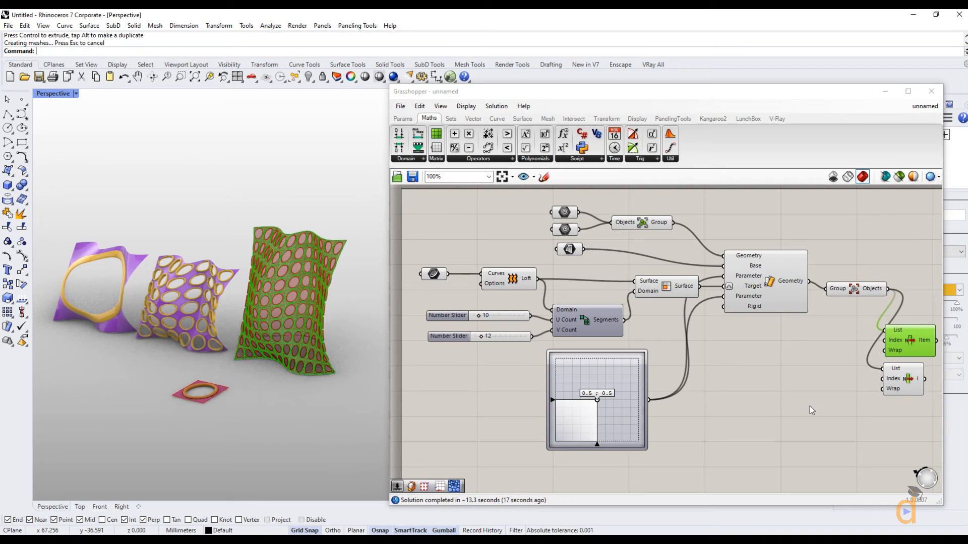
Step: Bake the output of the lower List Item component to the Default layer as a group
{"action": "left_click", "coordinate": [900, 378]}
{"action": "right_click", "coordinate": [900, 378]}
{"action": "left_click", "coordinate": [877, 419]}
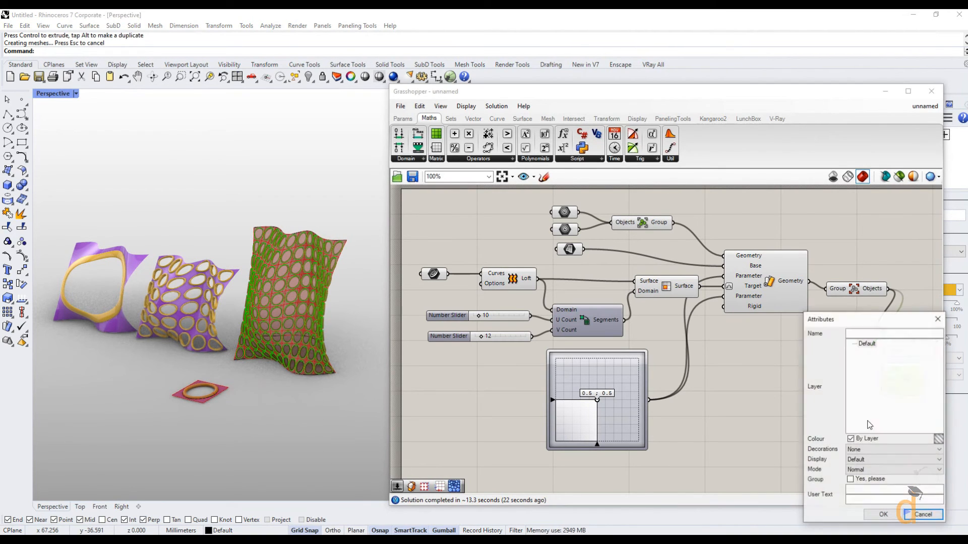
{"action": "left_click", "coordinate": [851, 477]}
{"action": "left_click", "coordinate": [860, 511]}
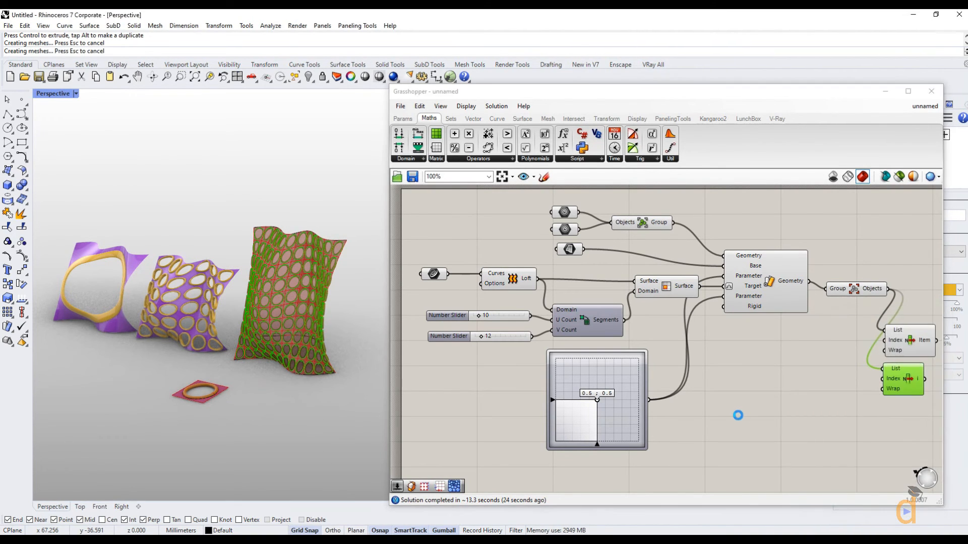
{"action": "left_click", "coordinate": [748, 429]}
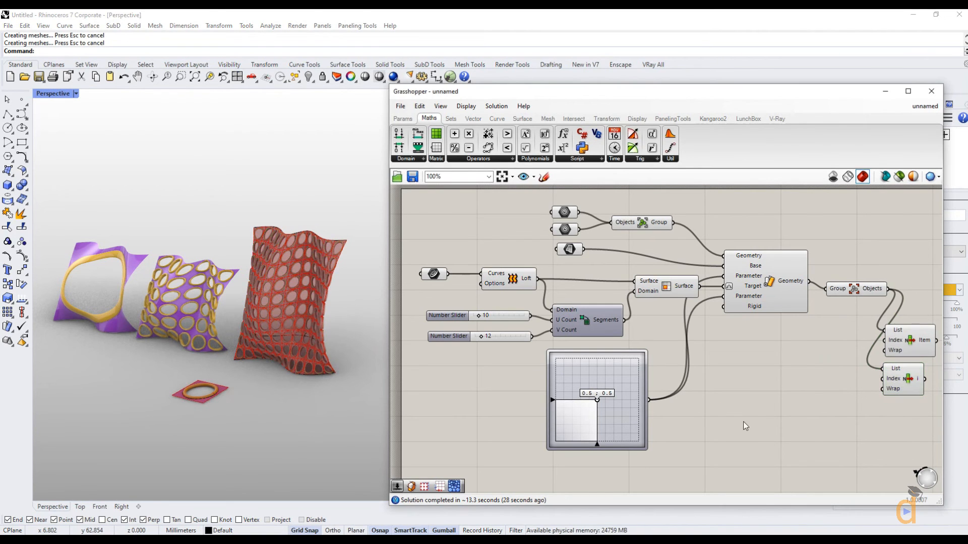
Step: Minimise Grasshopper, select the new baked groups with the earlier coloured surfaces, and move them along the X axis clear of the preview
{"action": "left_click", "coordinate": [885, 91]}
{"action": "scroll", "coordinate": [714, 384], "scroll_direction": "down", "scroll_amount": 5}
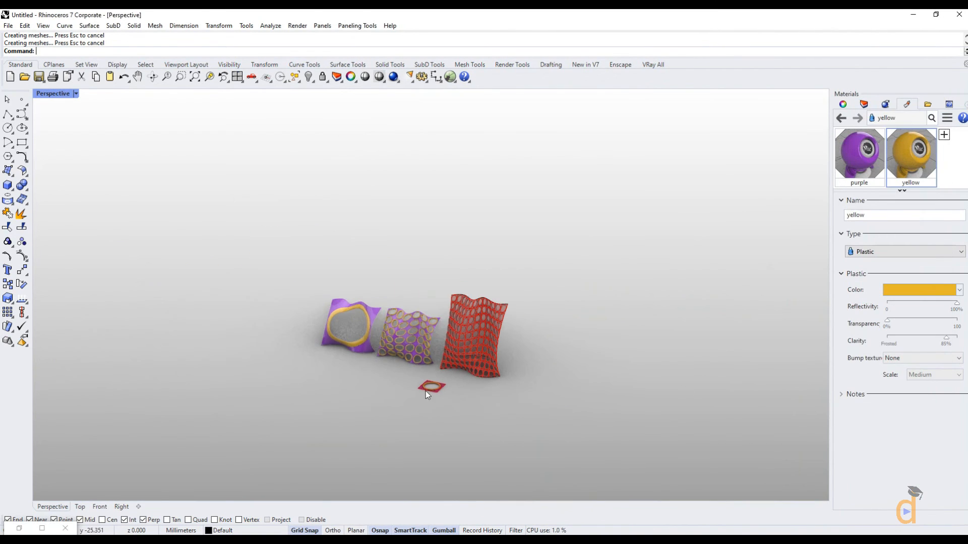
{"action": "scroll", "coordinate": [428, 347], "scroll_direction": "up", "scroll_amount": 8}
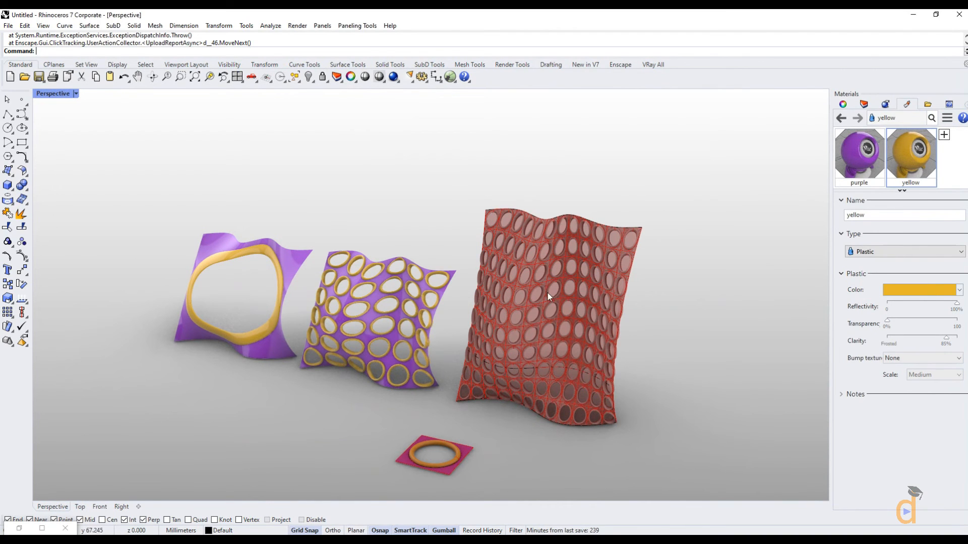
{"action": "left_click", "coordinate": [530, 238]}
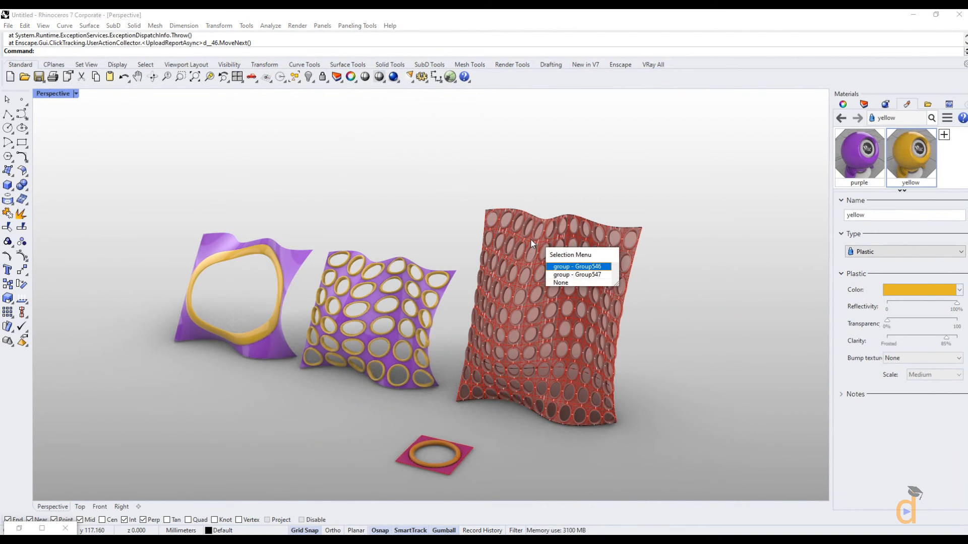
{"action": "left_click", "coordinate": [569, 275]}
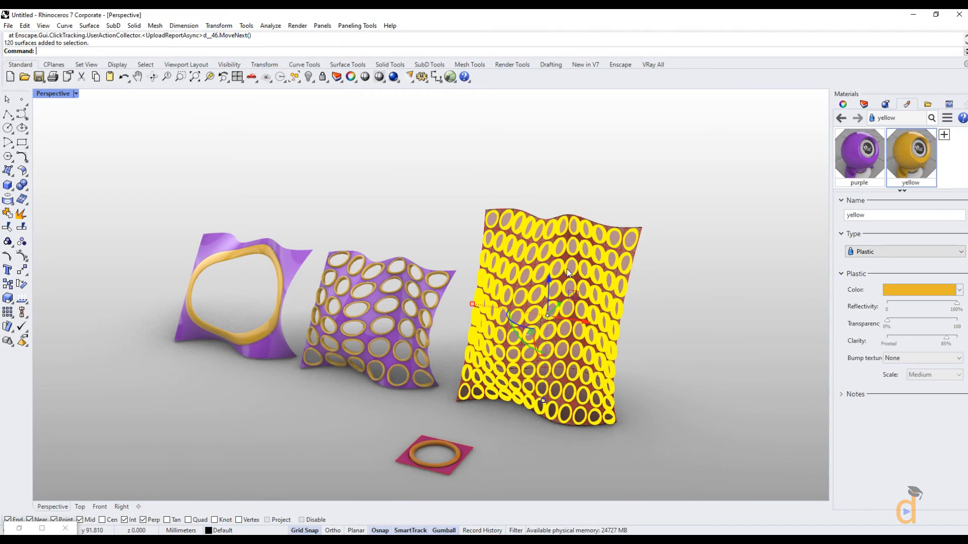
{"action": "scroll", "coordinate": [551, 237], "scroll_direction": "up", "scroll_amount": 4}
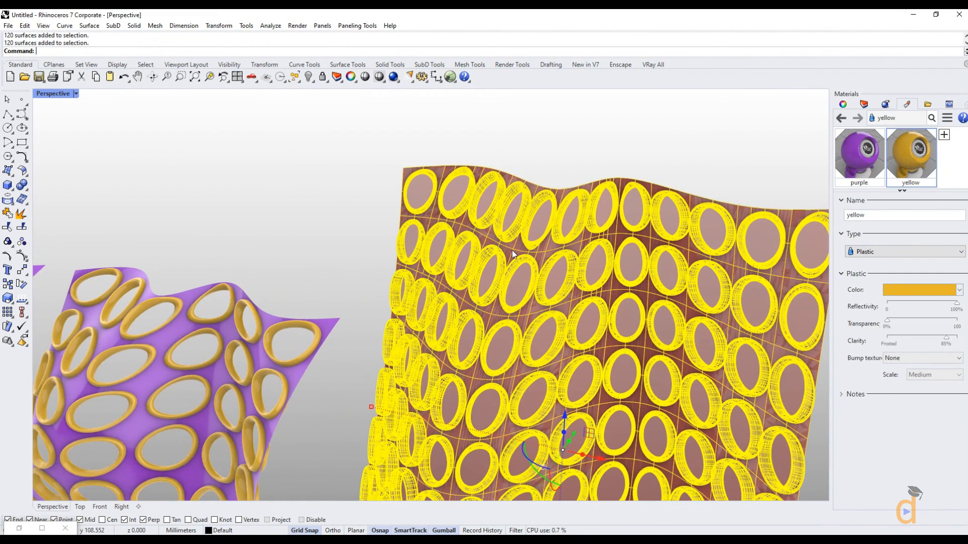
{"action": "scroll", "coordinate": [511, 254], "scroll_direction": "down", "scroll_amount": 5}
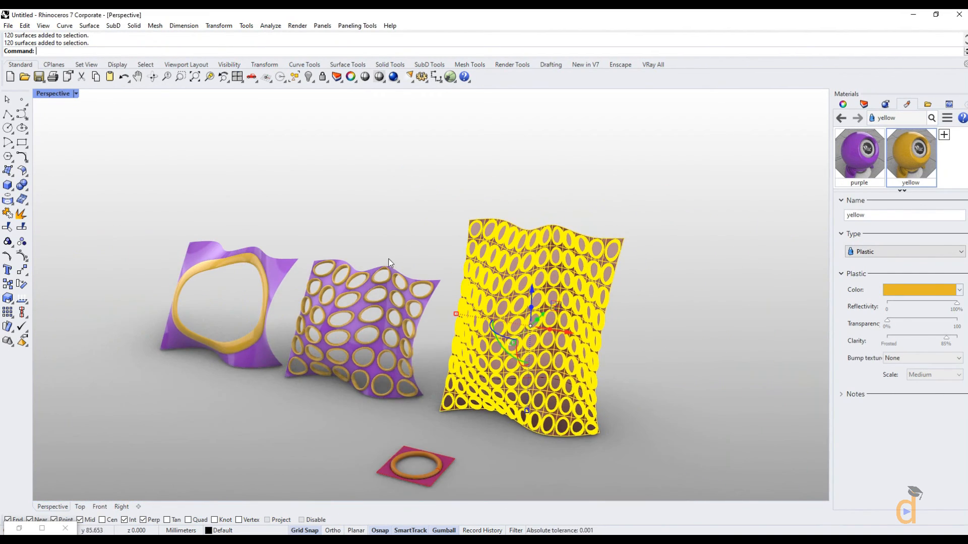
{"action": "left_click_drag", "start_coordinate": [362, 216], "coordinate": [218, 356]}
{"action": "scroll", "coordinate": [415, 343], "scroll_direction": "down", "scroll_amount": 2}
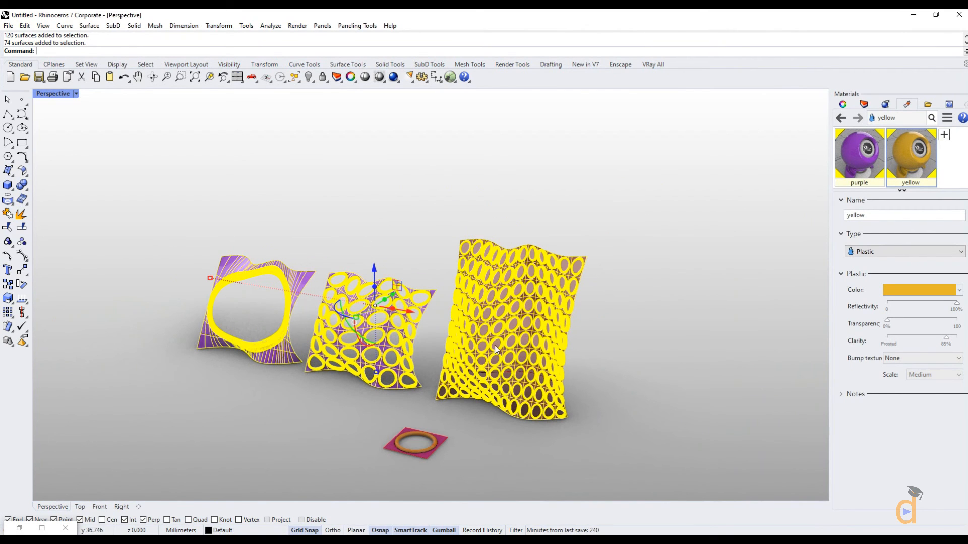
{"action": "left_click_drag", "start_coordinate": [409, 312], "coordinate": [284, 294]}
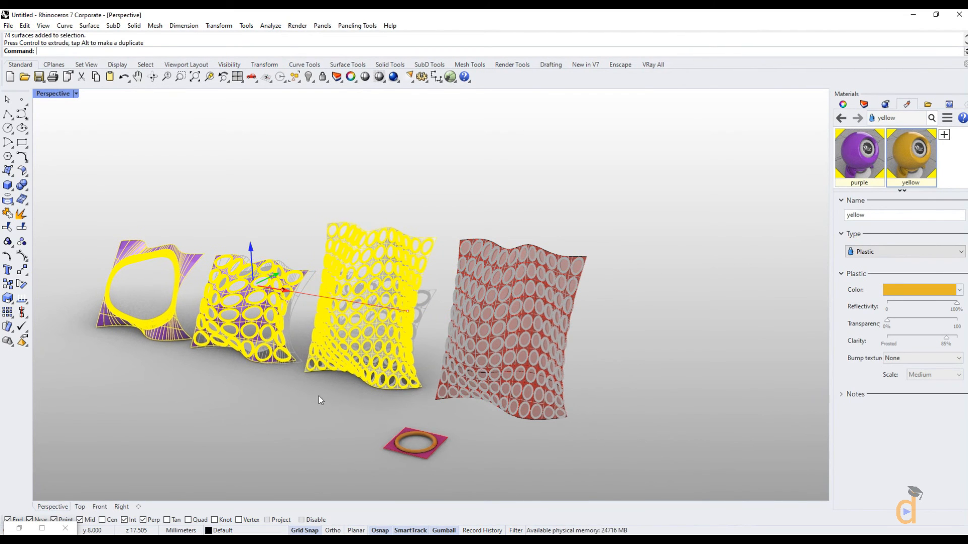
Step: Assign the purple material to the square panel group of the tall baked surface
{"action": "left_click", "coordinate": [317, 422]}
{"action": "right_click_drag", "start_coordinate": [317, 422], "coordinate": [297, 398]}
{"action": "scroll", "coordinate": [395, 468], "scroll_direction": "up", "scroll_amount": 4}
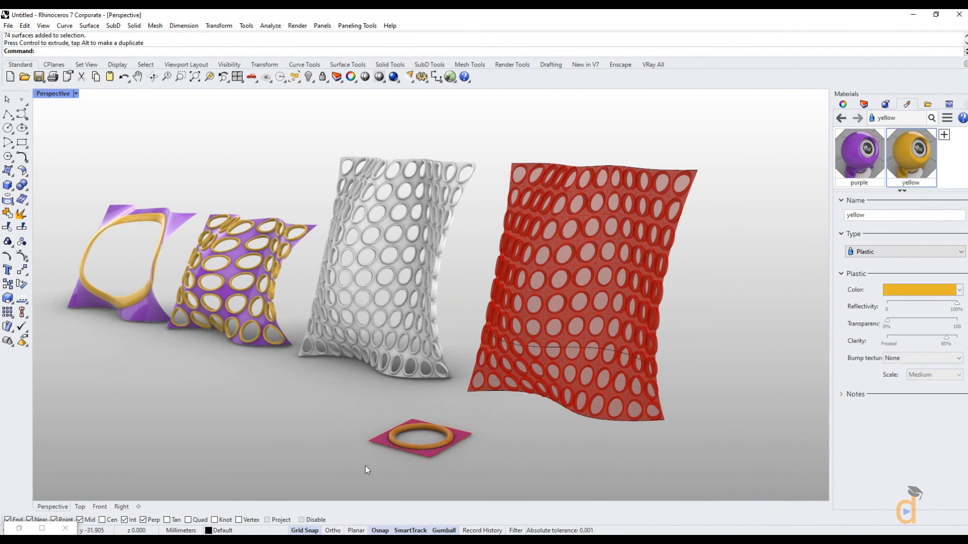
{"action": "left_click", "coordinate": [376, 266]}
{"action": "left_click", "coordinate": [857, 156]}
{"action": "right_click", "coordinate": [856, 156]}
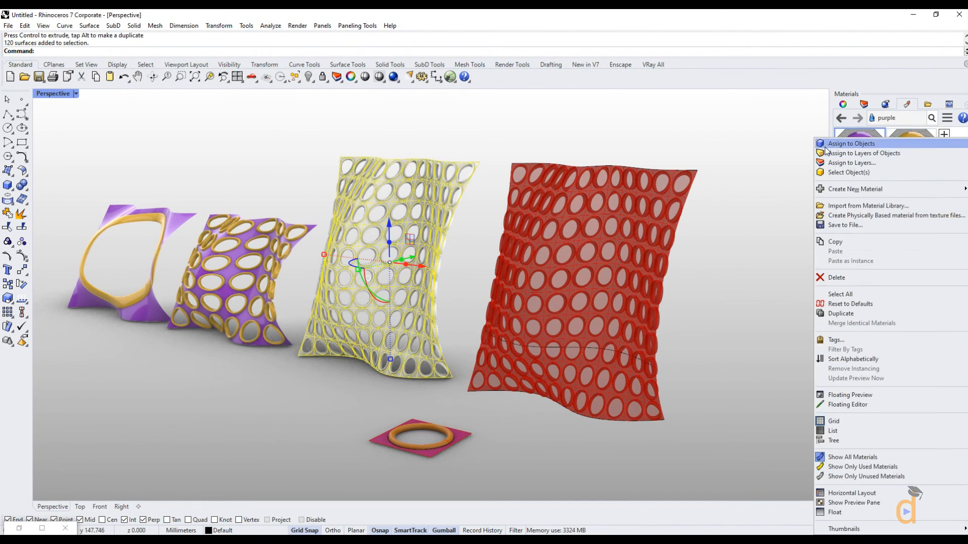
{"action": "left_click", "coordinate": [862, 93]}
{"action": "left_click", "coordinate": [781, 143]}
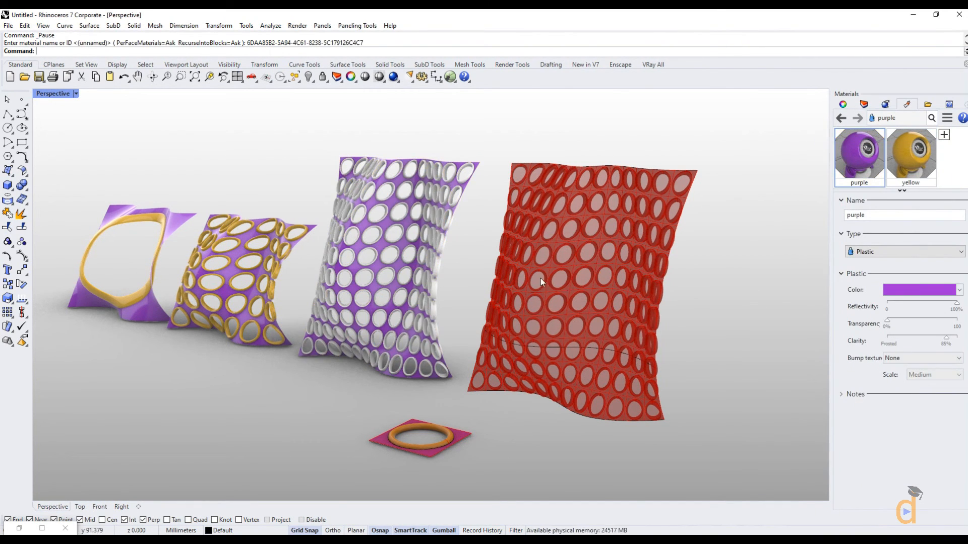
Step: Assign the yellow material to the ring group of the tall baked surface and clear the selection
{"action": "left_click", "coordinate": [344, 220]}
{"action": "left_click", "coordinate": [404, 251]}
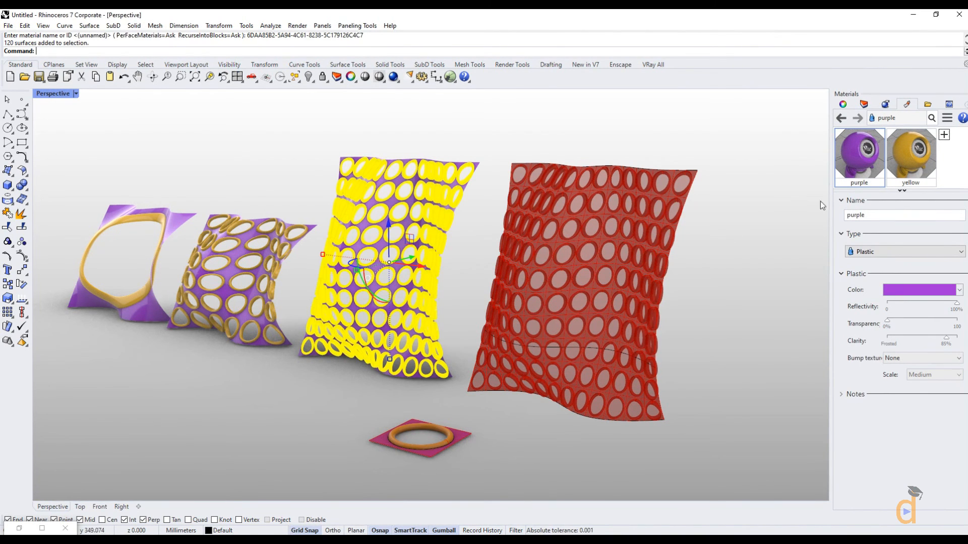
{"action": "left_click", "coordinate": [900, 151]}
{"action": "right_click", "coordinate": [899, 152]}
{"action": "left_click", "coordinate": [837, 144]}
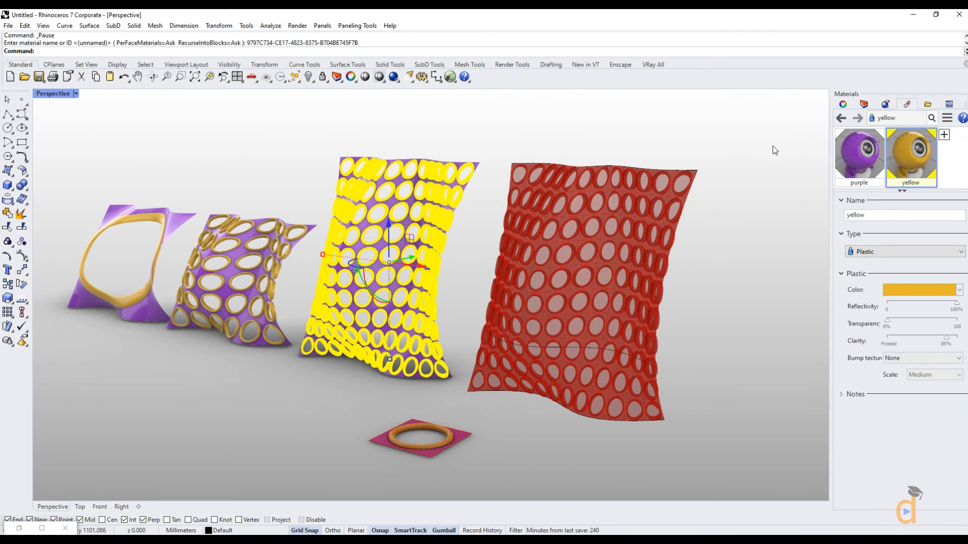
{"action": "mouse_move", "coordinate": [294, 356]}
{"action": "right_mouse_down"}
{"action": "mouse_move", "coordinate": [338, 350]}
{"action": "mouse_move", "coordinate": [270, 359]}
{"action": "mouse_move", "coordinate": [277, 353]}
{"action": "right_mouse_up"}
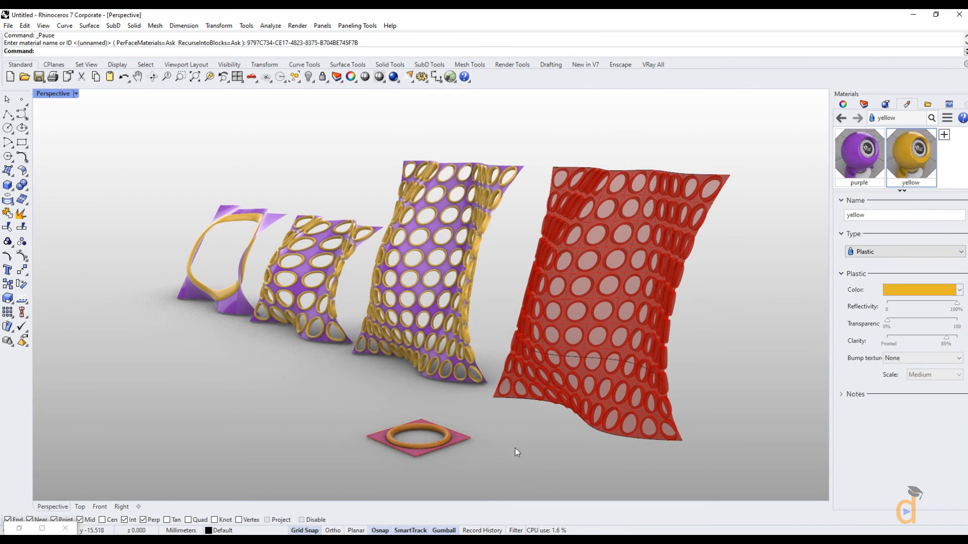
Step: Restore the Grasshopper window and select the components from the module inputs through Sporph to the upper List Item
{"action": "left_click", "coordinate": [19, 528]}
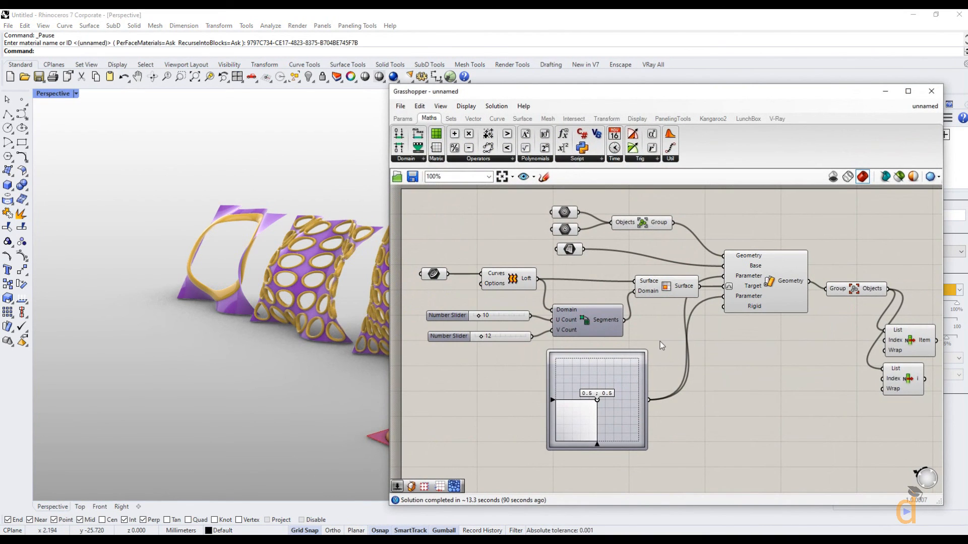
{"action": "scroll", "coordinate": [527, 353], "scroll_direction": "down", "scroll_amount": 1}
{"action": "left_click_drag", "start_coordinate": [888, 228], "coordinate": [556, 351]}
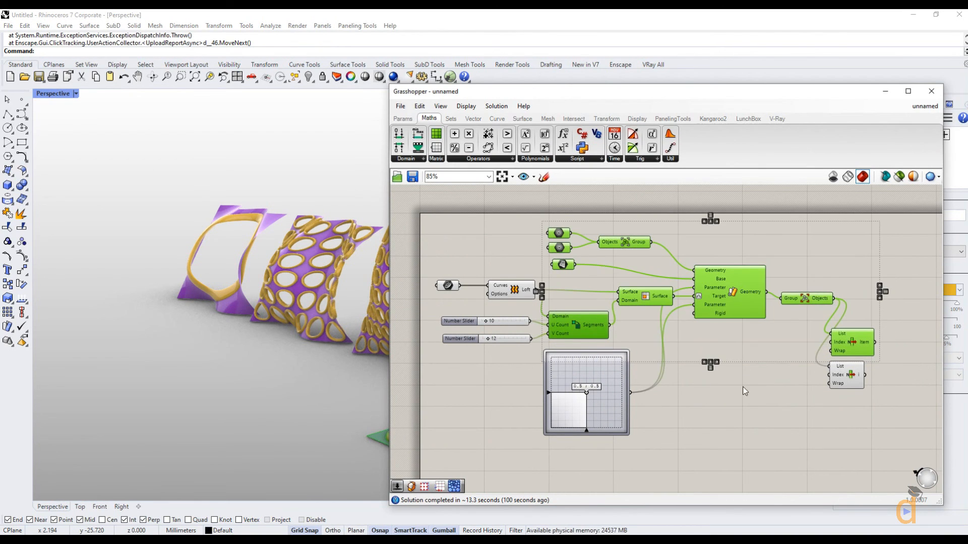
Step: Turn off the preview of the selected components and of the lower List Item, but not of the Loft
{"action": "right_click", "coordinate": [697, 269]}
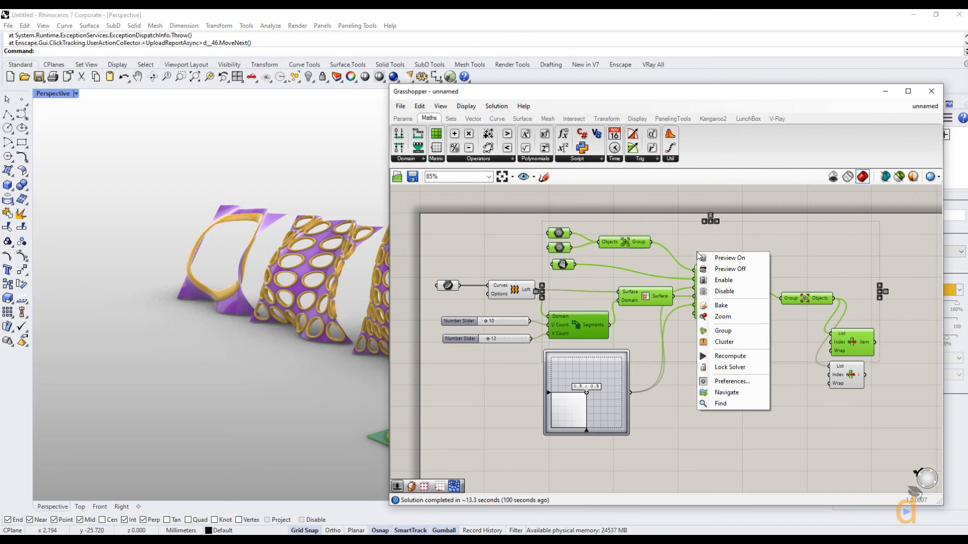
{"action": "left_click", "coordinate": [726, 258]}
{"action": "left_click", "coordinate": [783, 386]}
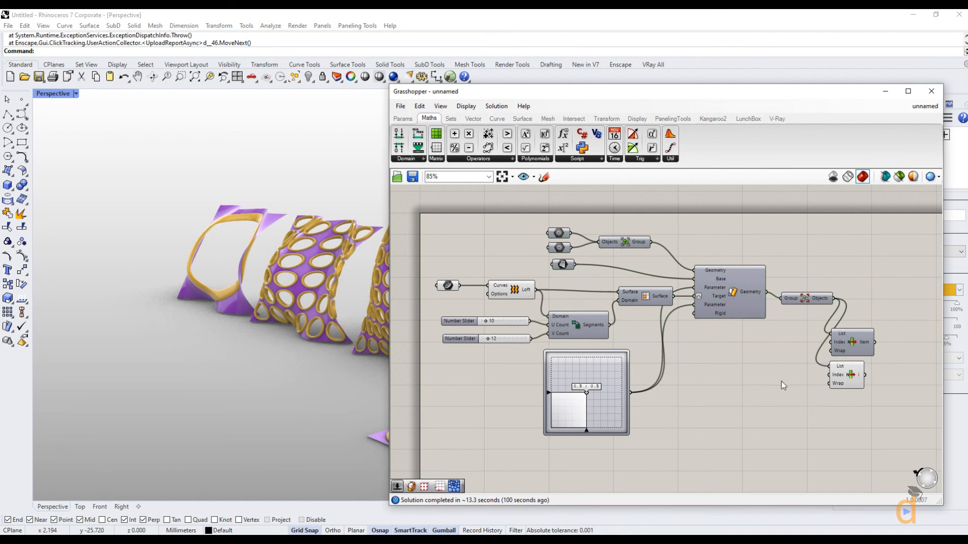
{"action": "left_click", "coordinate": [515, 293]}
{"action": "right_click", "coordinate": [515, 294]}
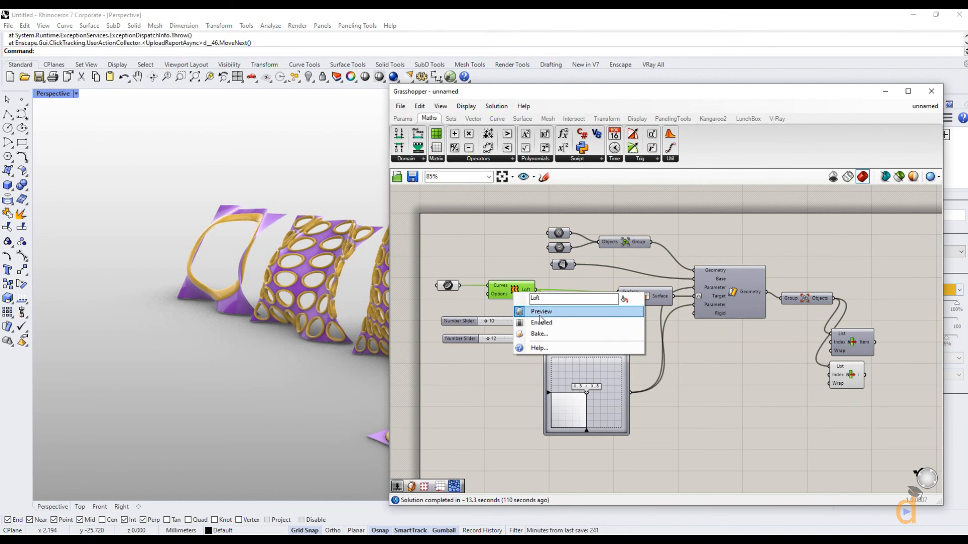
{"action": "left_click", "coordinate": [516, 241]}
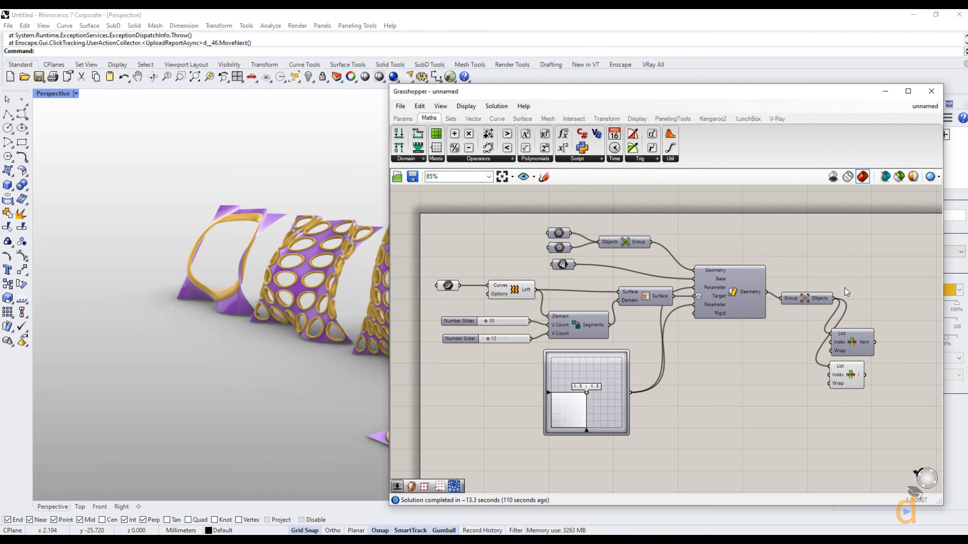
{"action": "right_click", "coordinate": [850, 377]}
{"action": "left_click", "coordinate": [861, 396]}
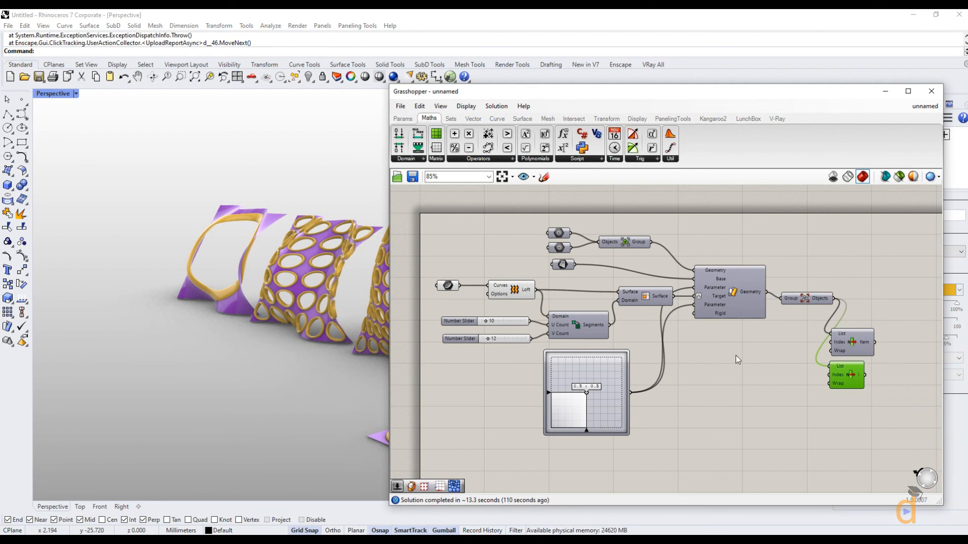
Step: Minimise Grasshopper and examine the coloured baked surfaces beside the loft preview and the original module in the perspective view
{"action": "left_click", "coordinate": [886, 91]}
{"action": "right_click_drag", "start_coordinate": [511, 420], "coordinate": [540, 337]}
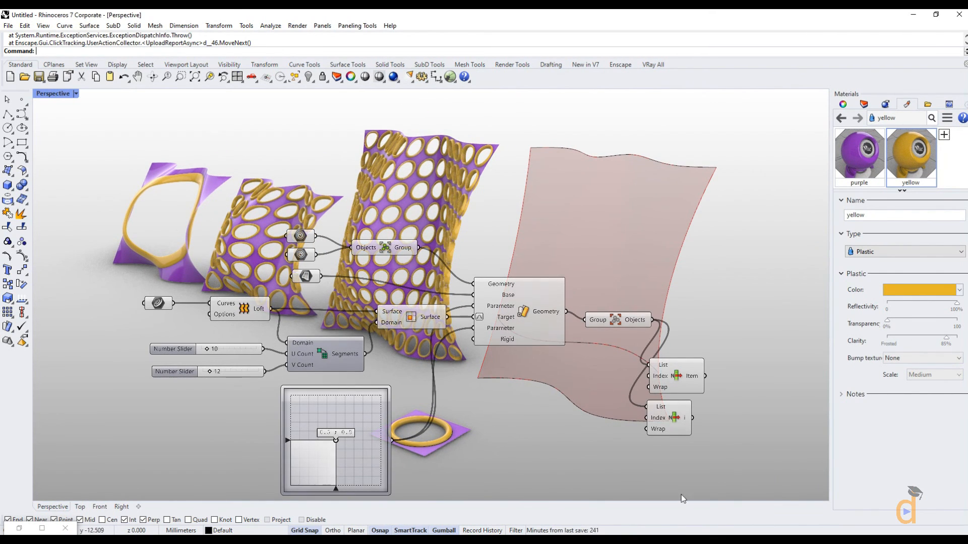
{"action": "right_click_drag", "start_coordinate": [483, 368], "coordinate": [535, 352]}
{"action": "right_click_drag", "start_coordinate": [583, 397], "coordinate": [579, 448]}
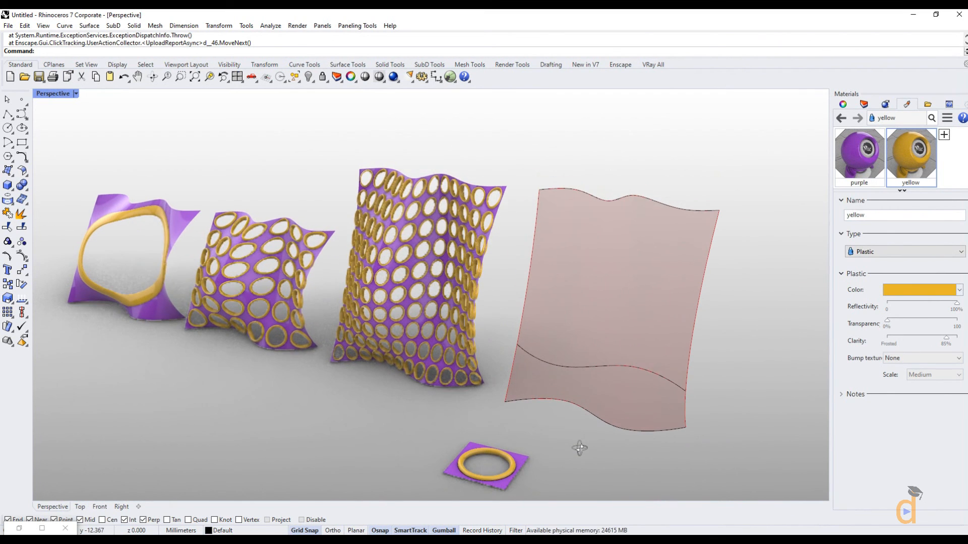